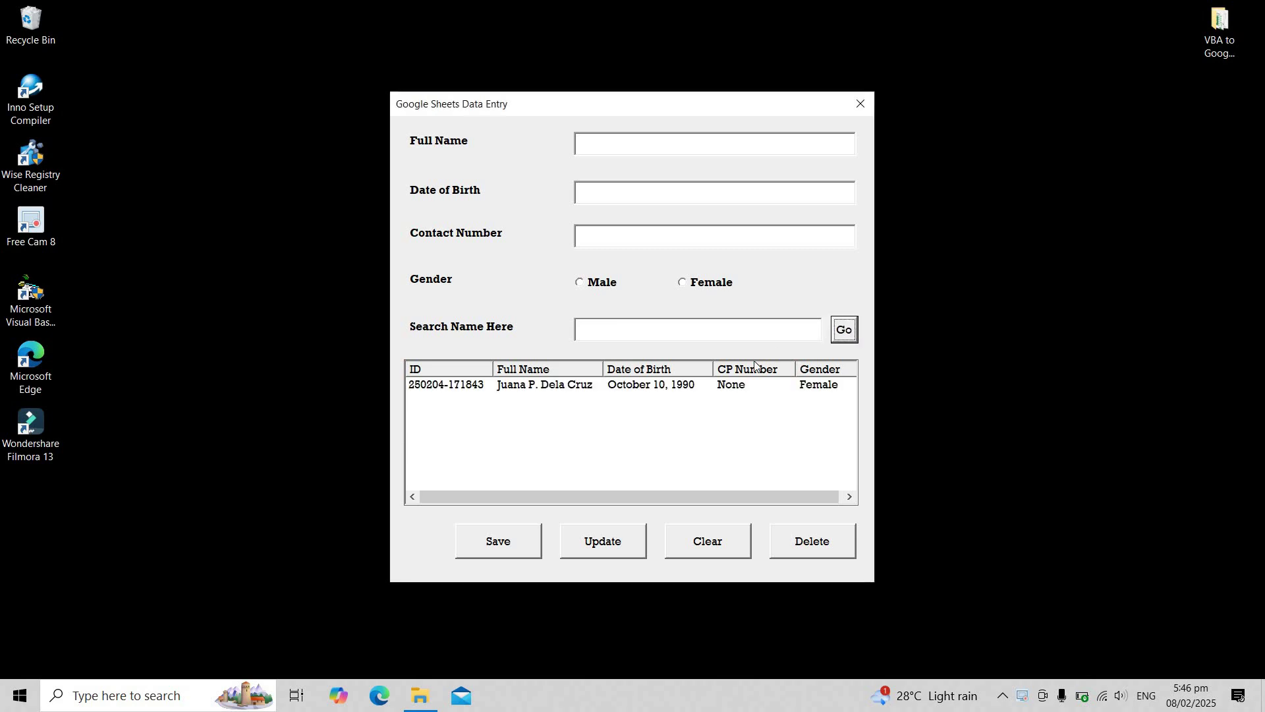
Load the existing record into the form and check it in the Google Sheets Database sheet.
left_click(730, 389)
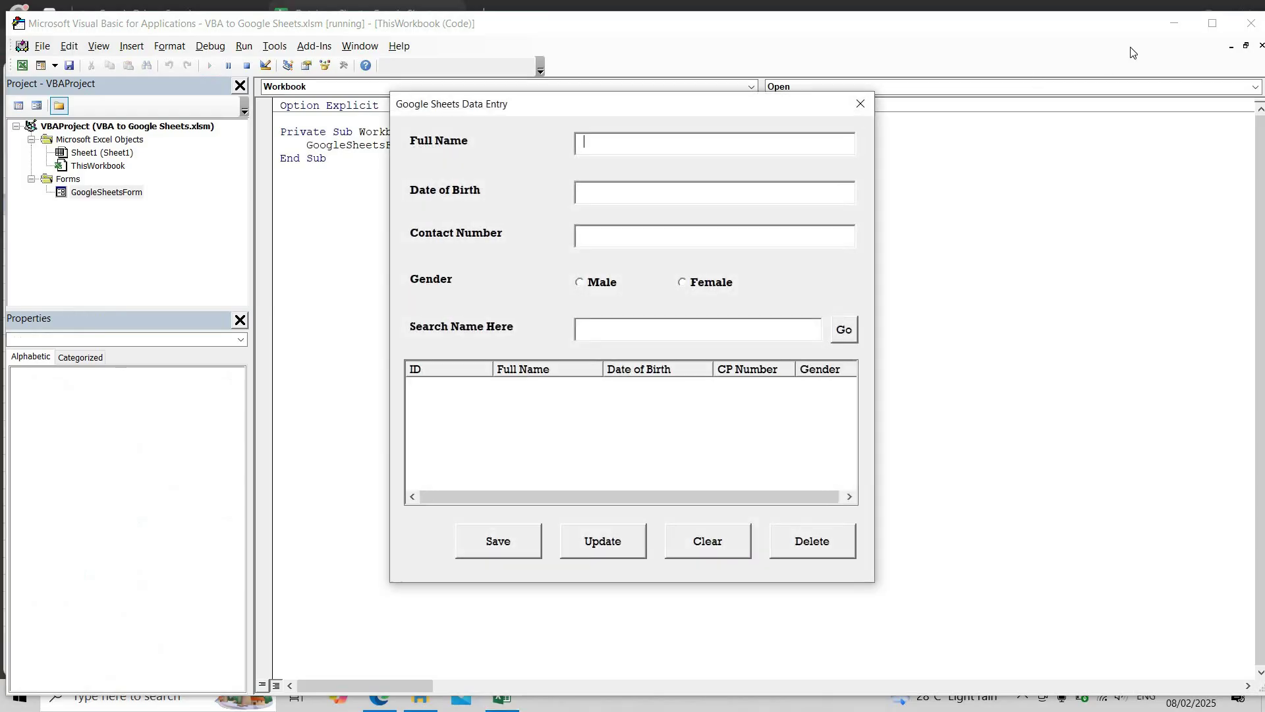
left_click(1174, 23)
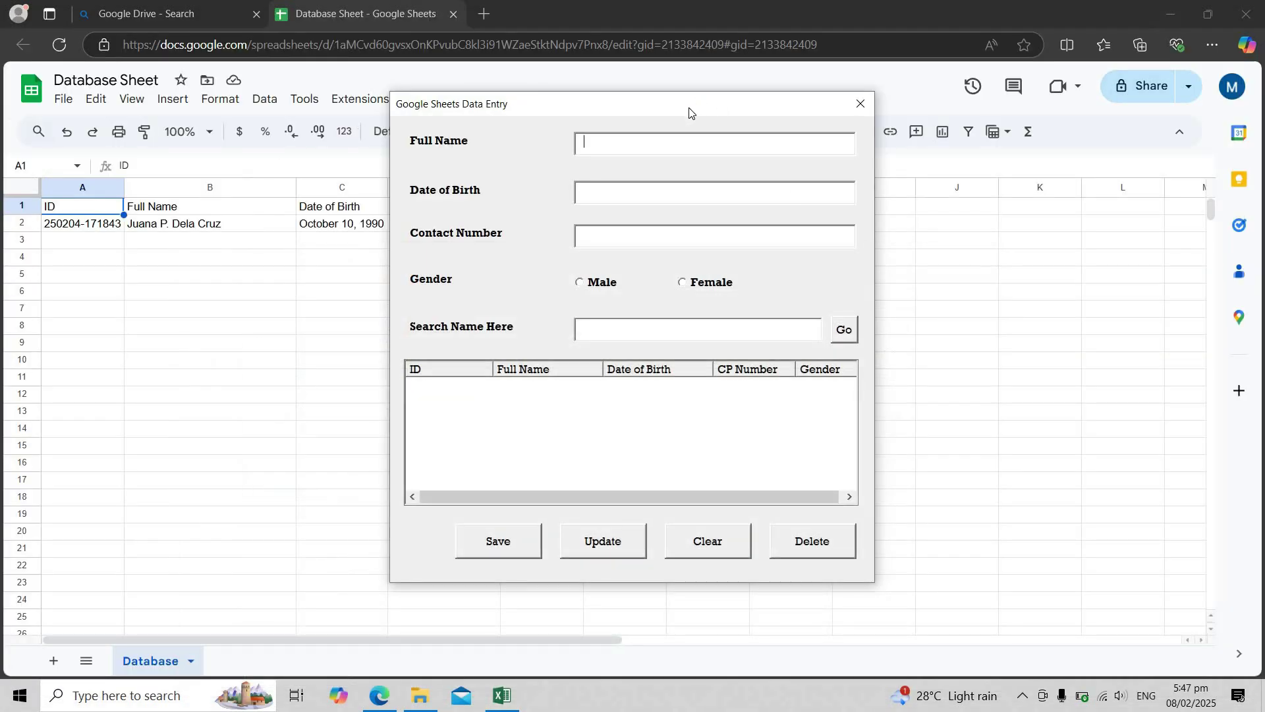
left_click_drag(790, 120, 883, 122)
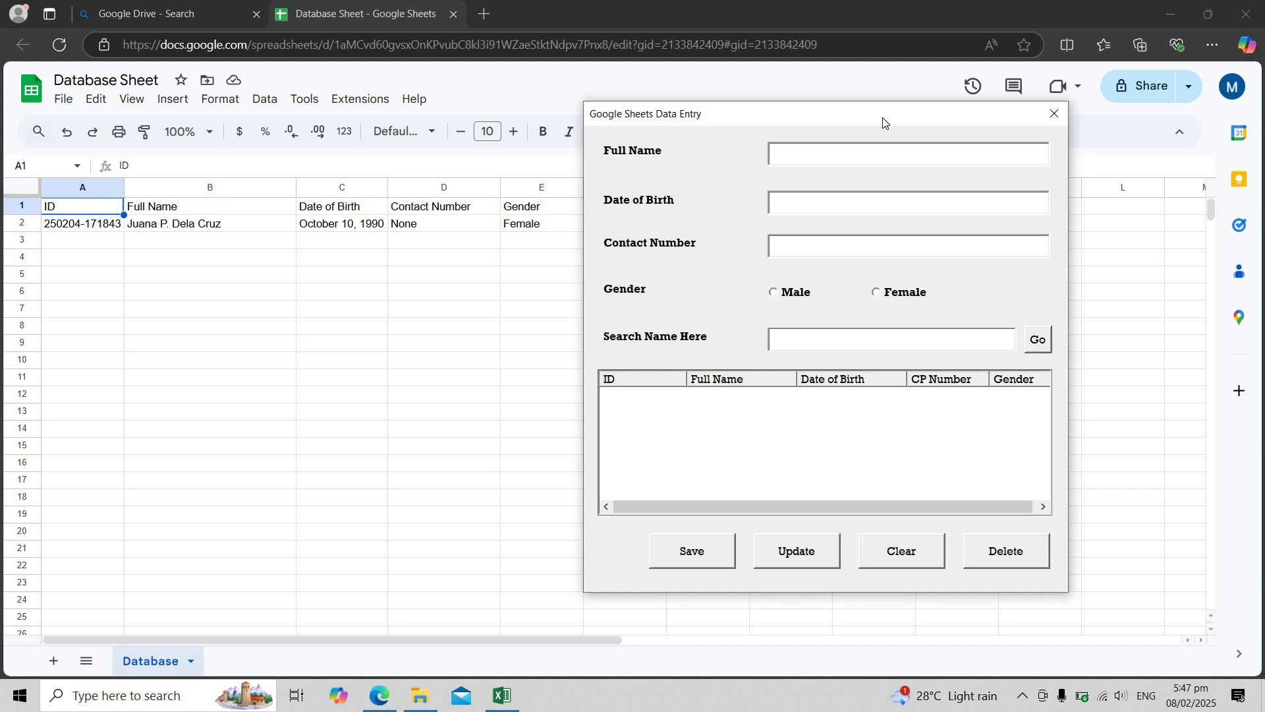
Close the form and reopen VBA to Google Sheets.xlsm from its desktop folder.
left_click(1052, 116)
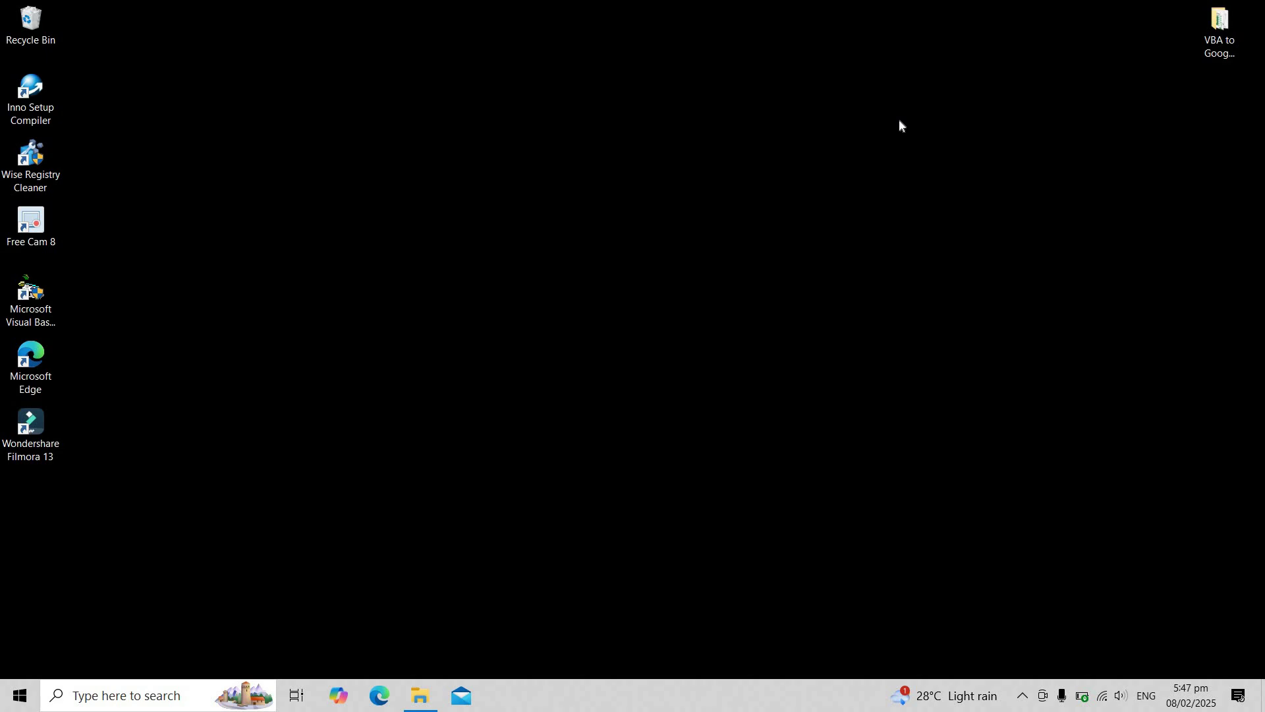
double_click(1231, 38)
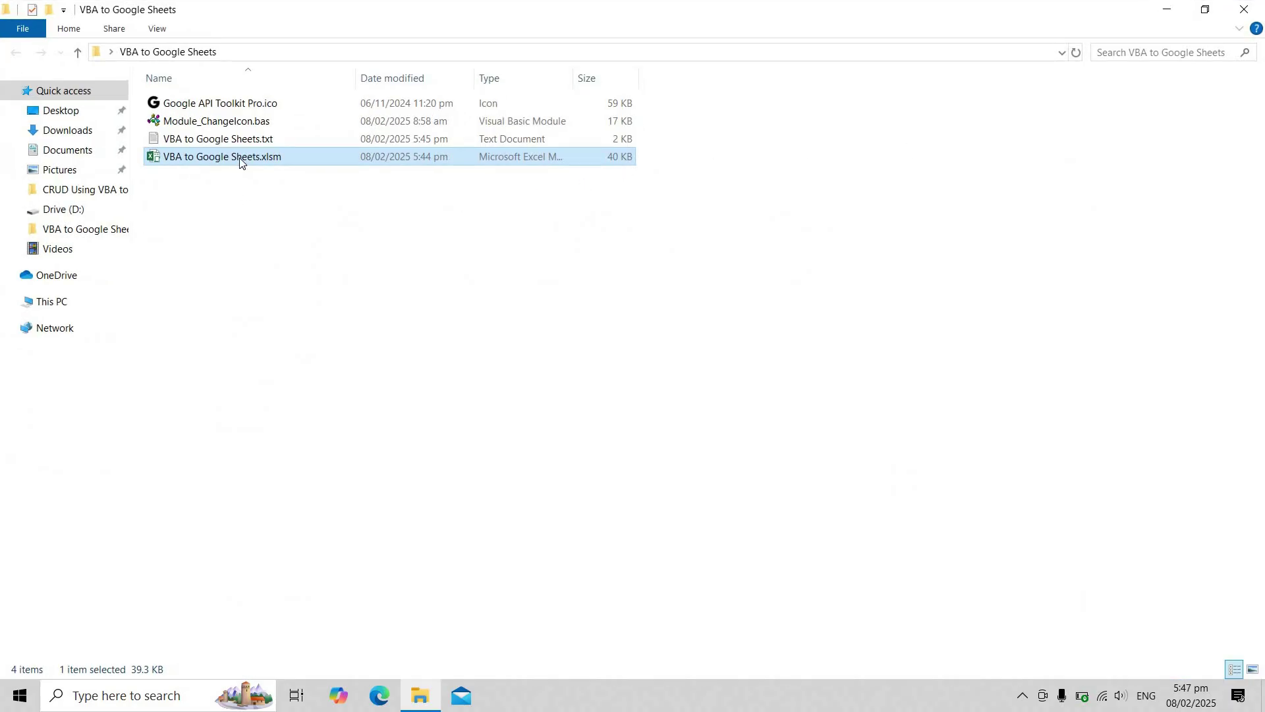
double_click(239, 157)
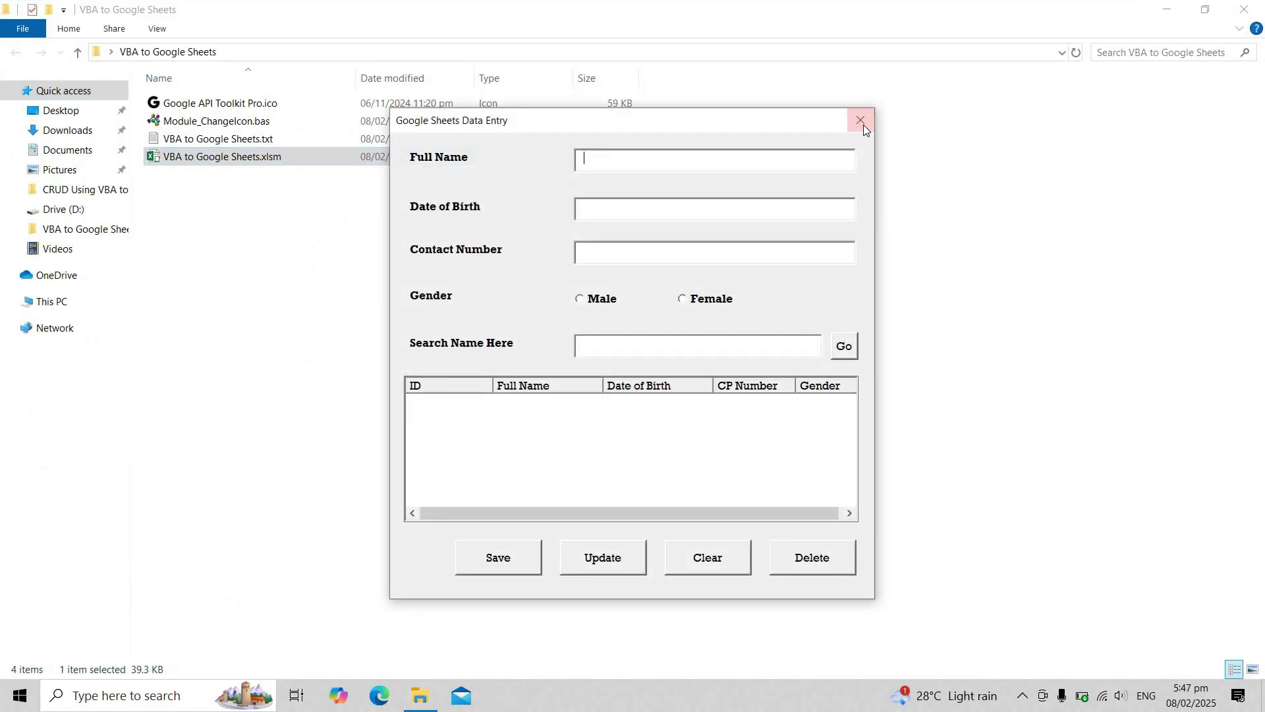
Import Module_ChangeIcon.bas into the workbook's VBA project.
left_click(860, 120)
key("alt+F11")
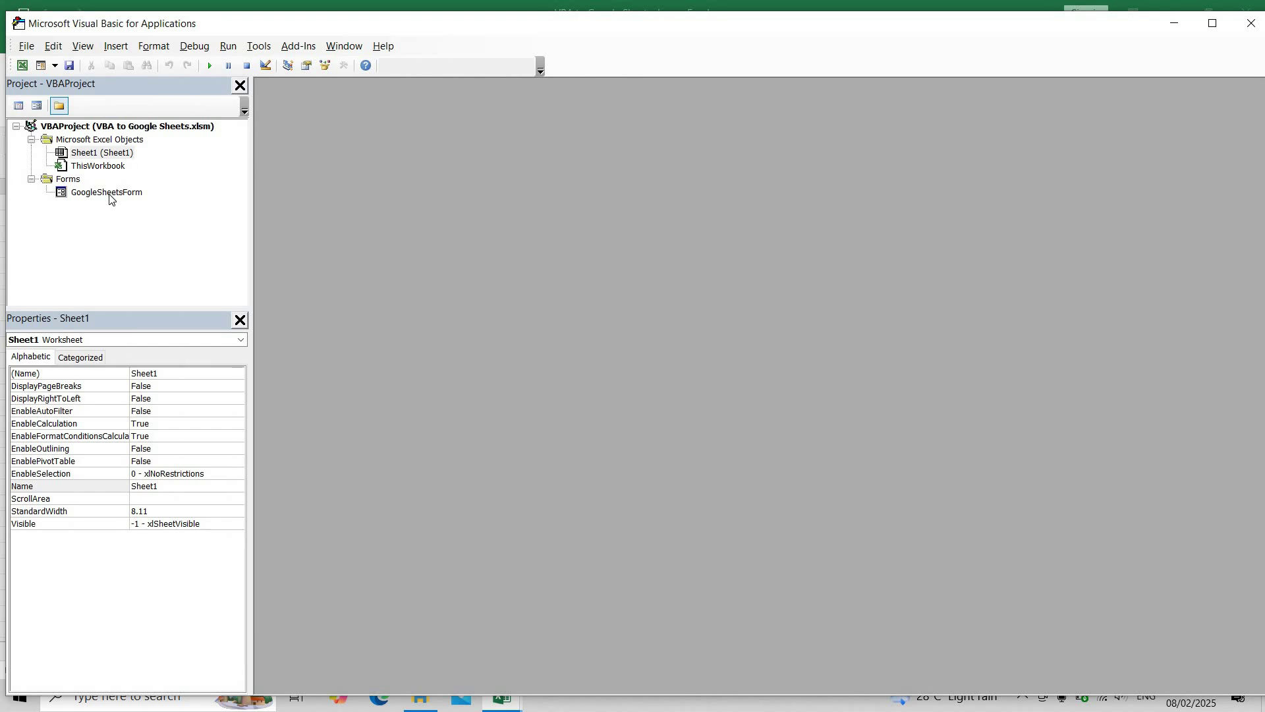
right_click(109, 197)
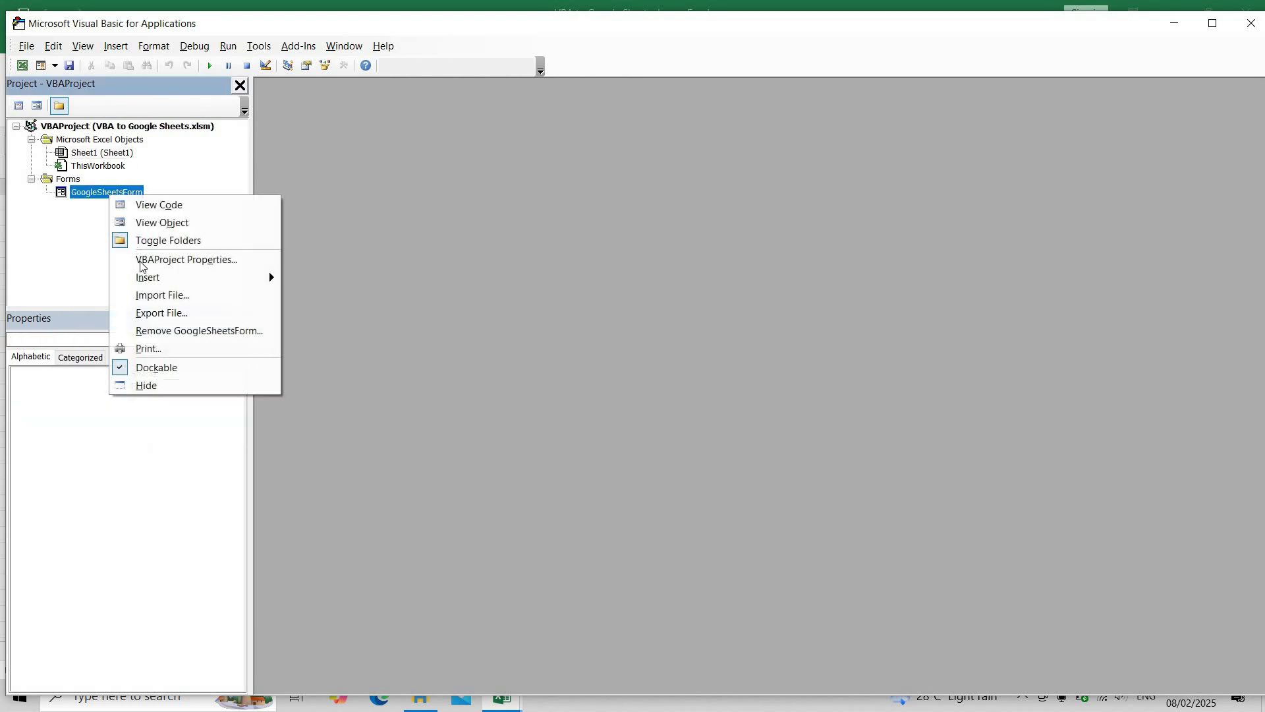
left_click(156, 298)
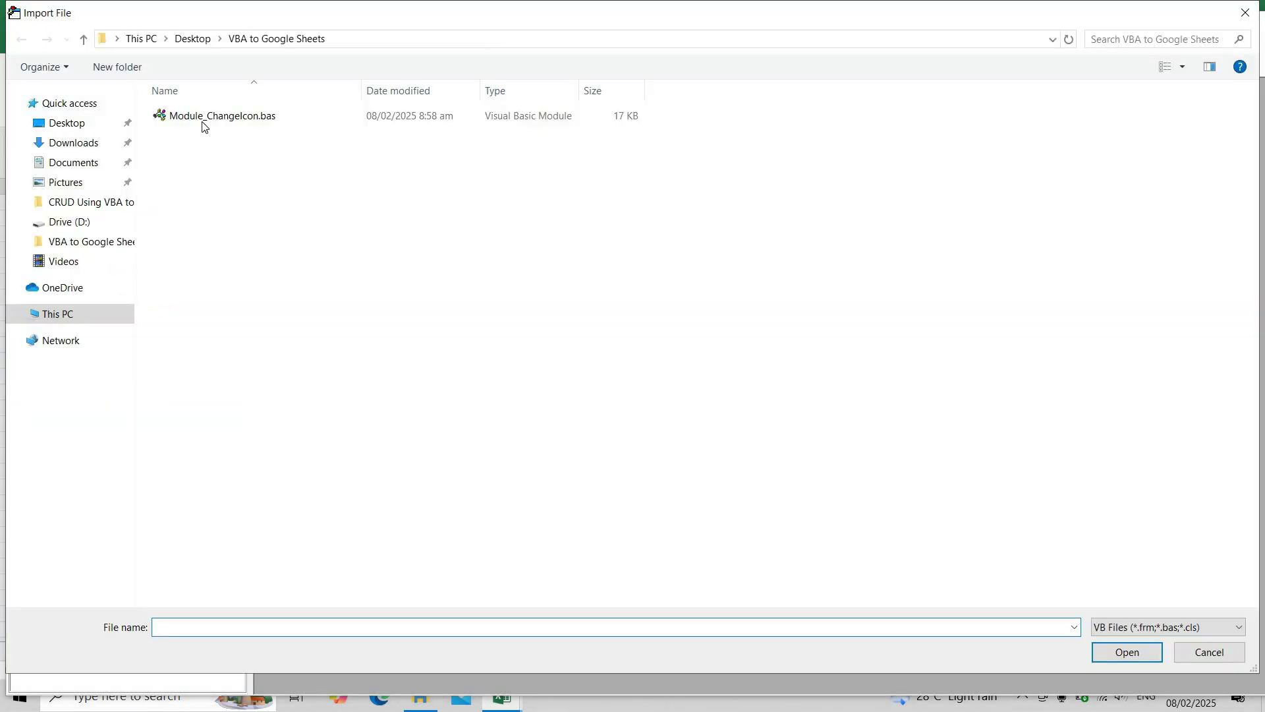
left_click(213, 123)
left_click(1127, 653)
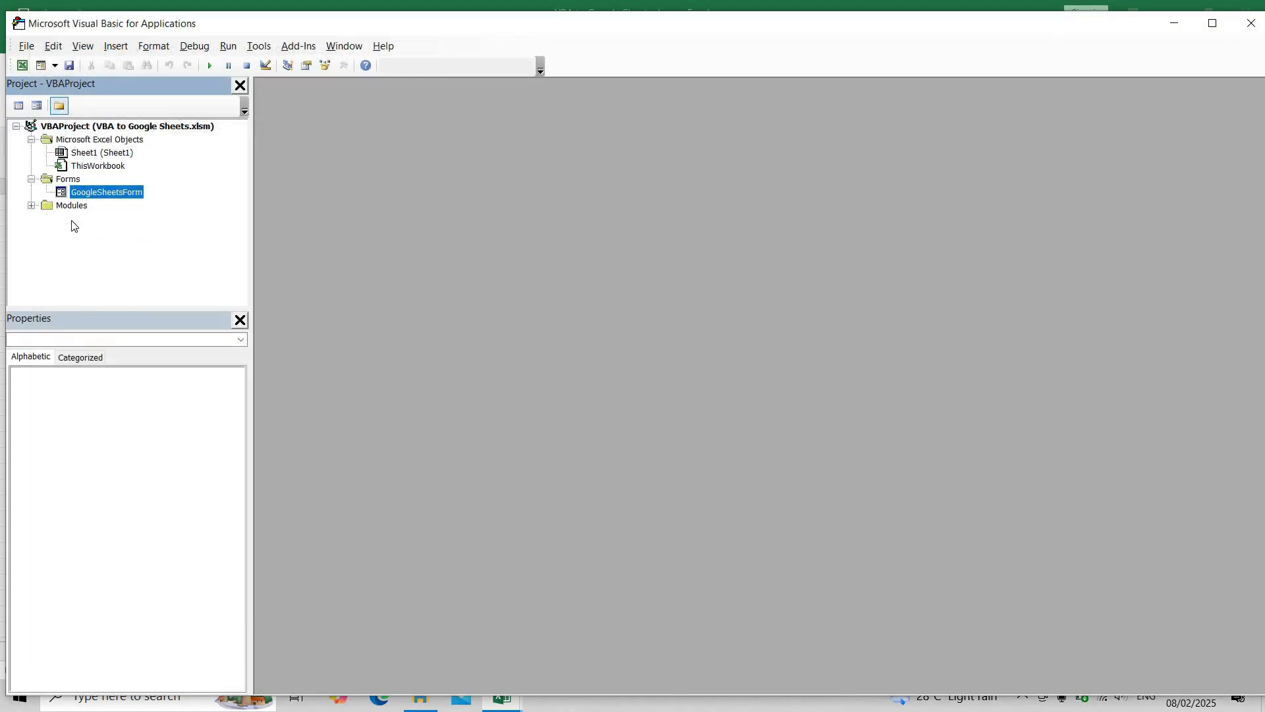
Show the Module_ChangeIcon code full-screen and read down to the FormToTaskBar sub.
double_click(73, 223)
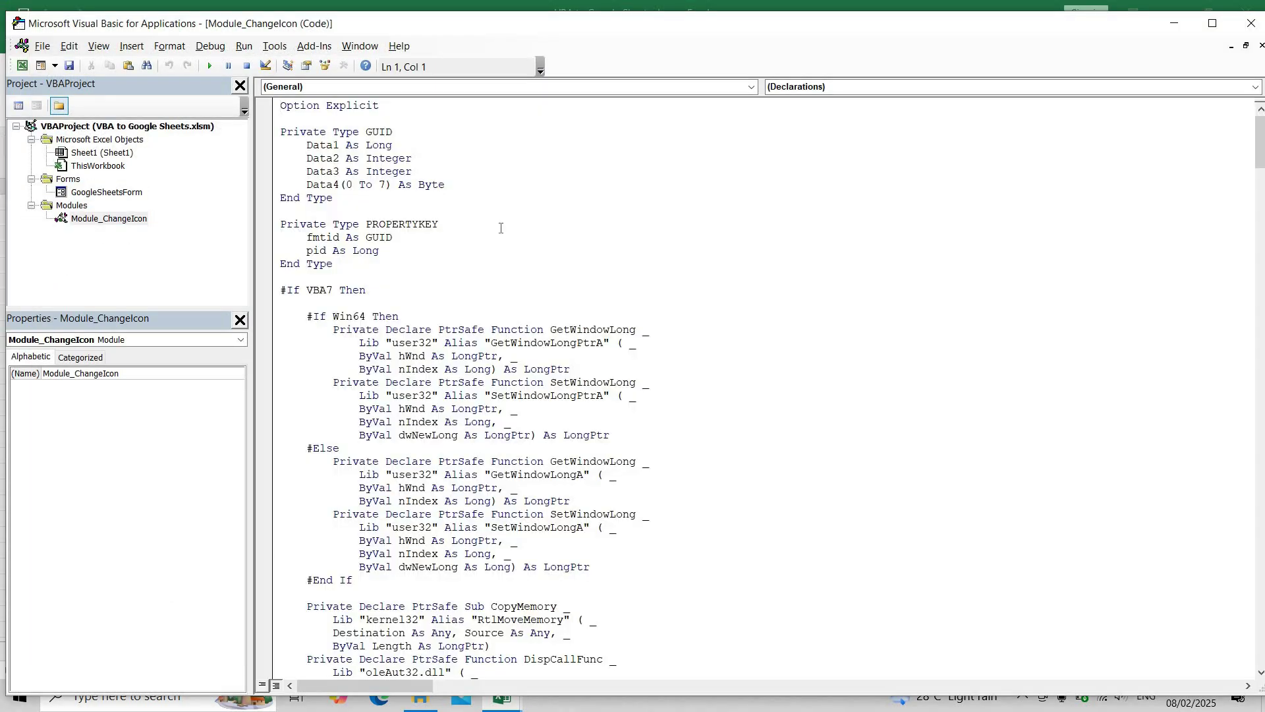
key("super+Up")
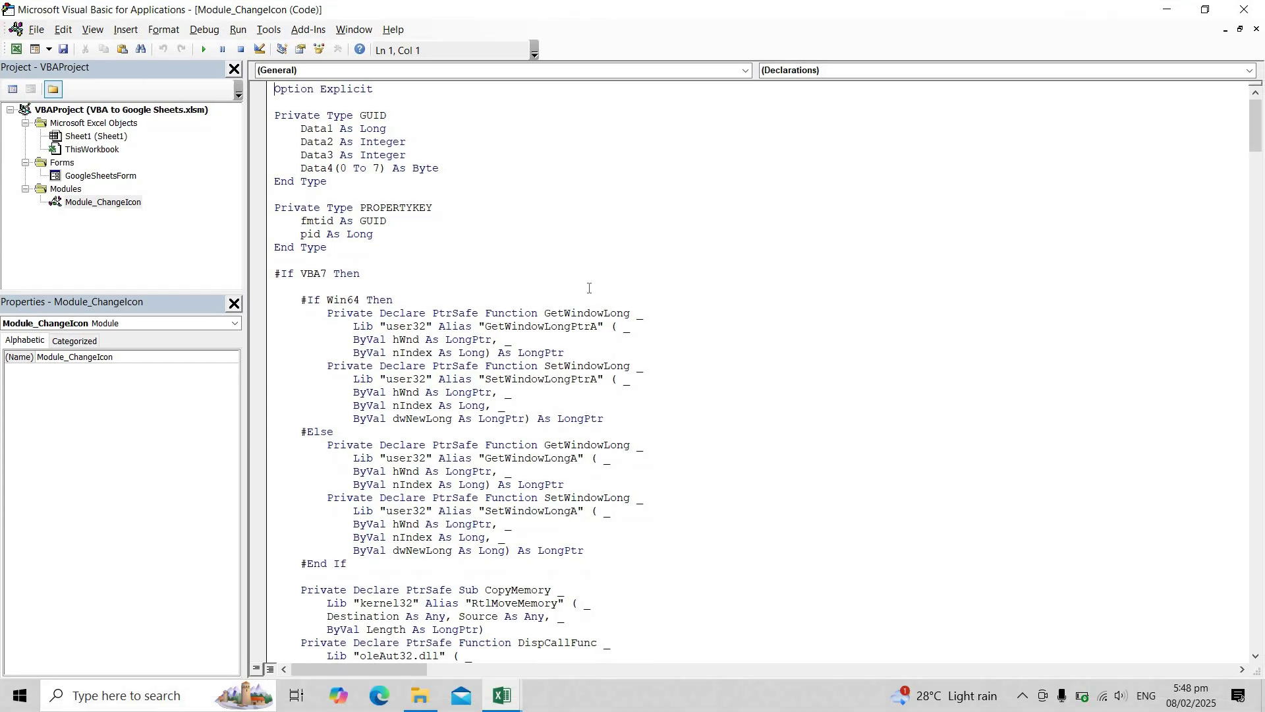
scroll(591, 291, "down", 17)
scroll(590, 291, "down", 20)
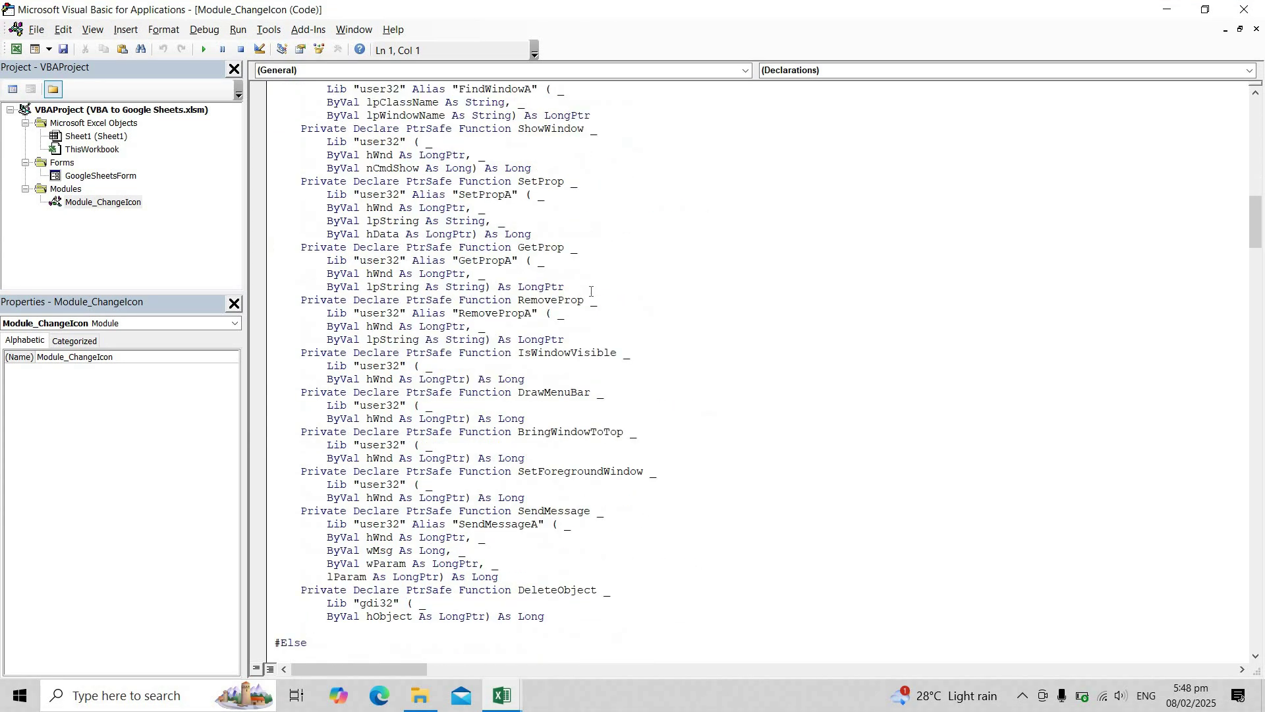
scroll(590, 290, "down", 11)
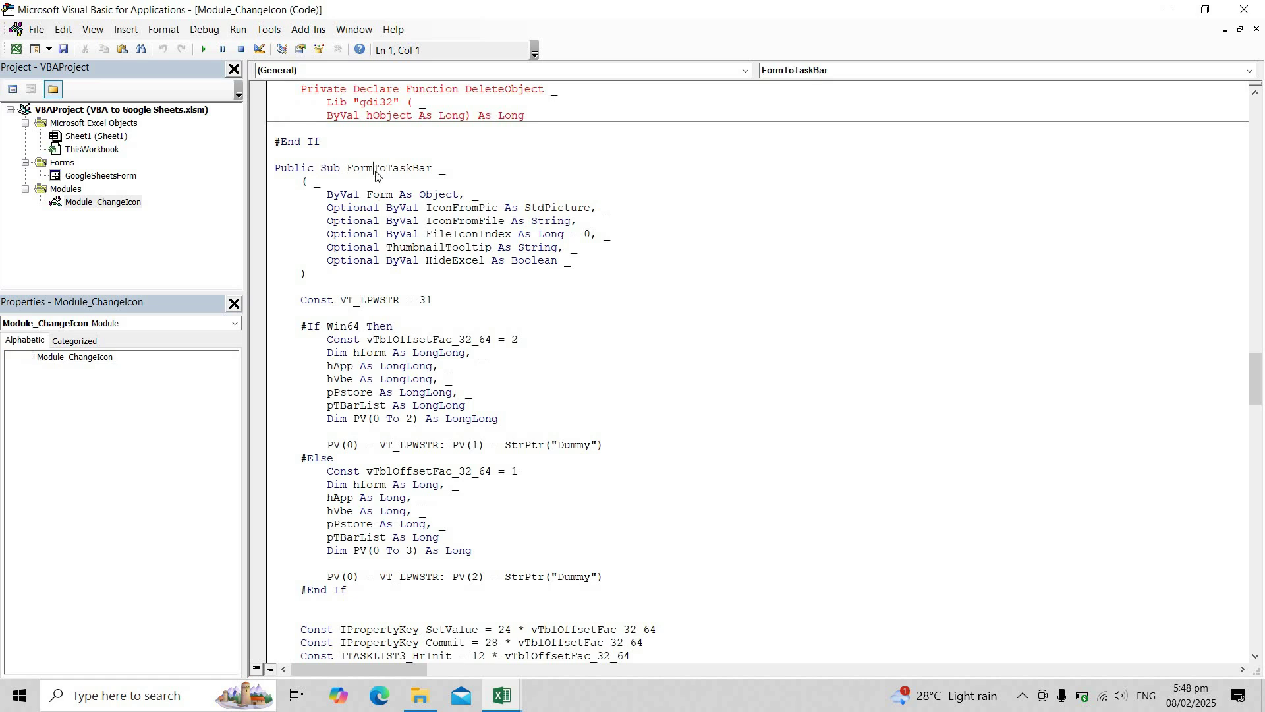
Start UserForm_Initialize with a Call FormToTaskBar(Form:=Me, IconFromFile:=ThisWorkbook.Path …) line.
double_click(376, 171)
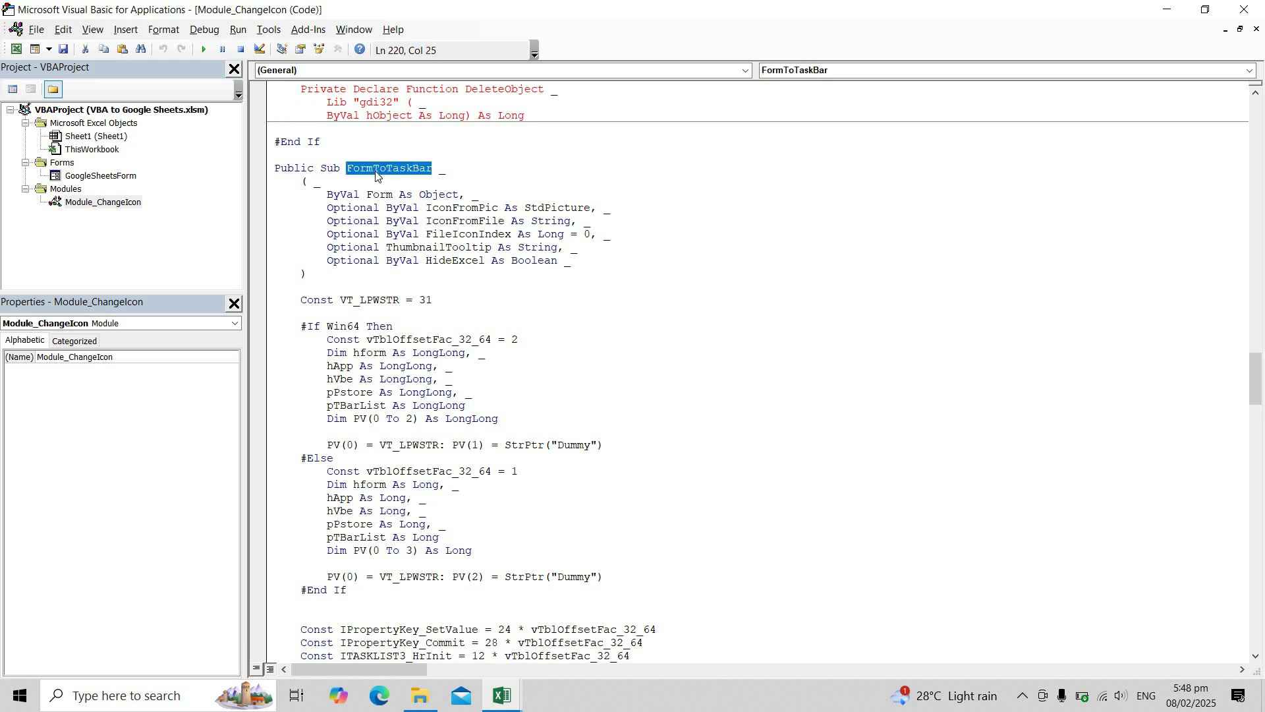
double_click(102, 177)
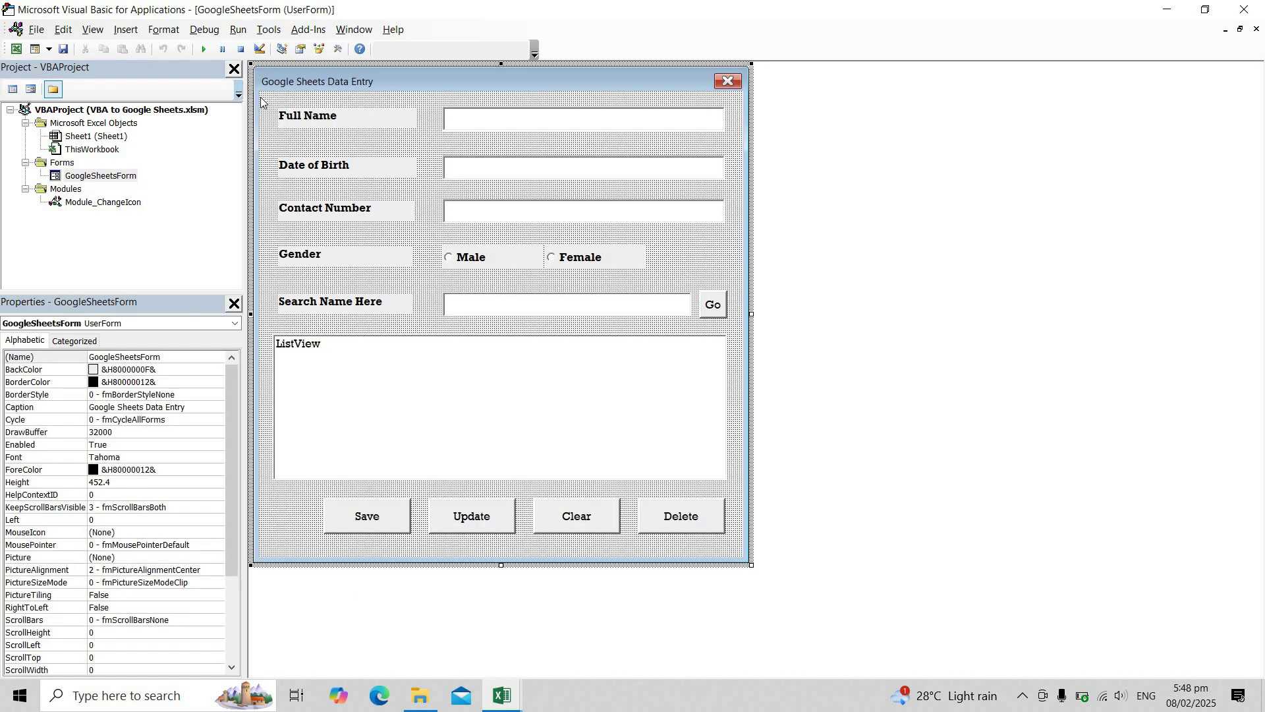
key("F7")
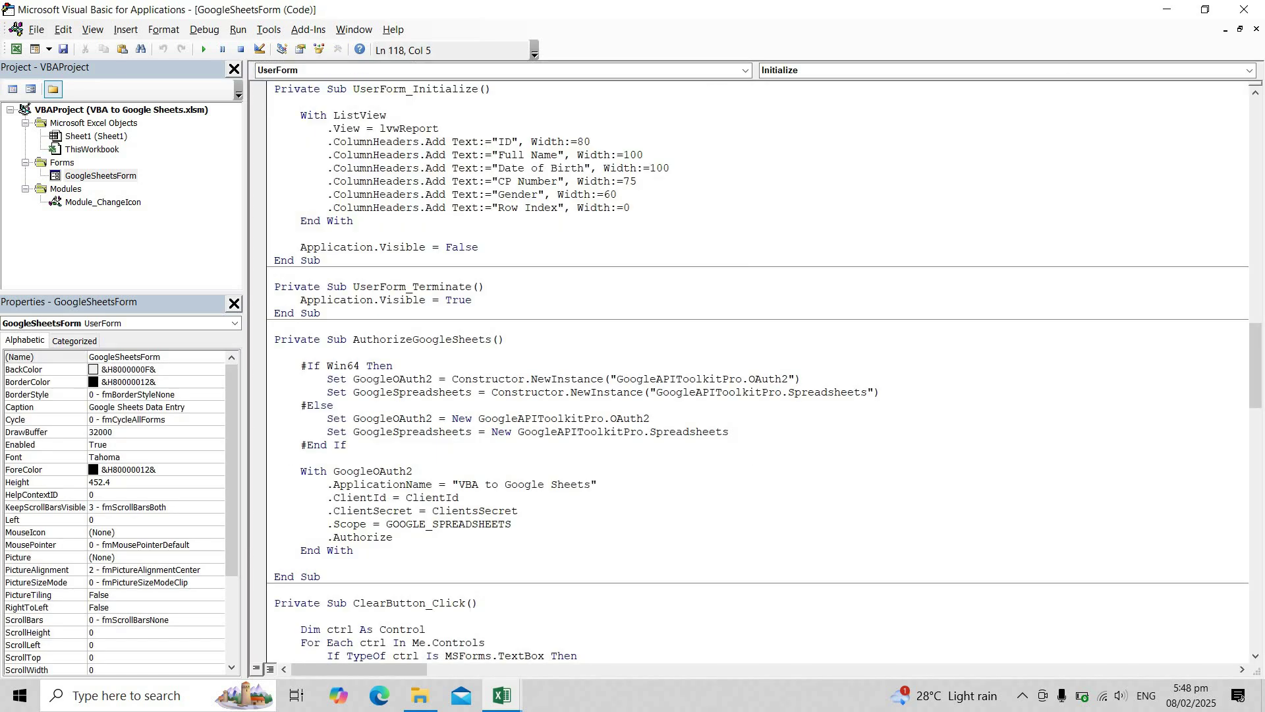
key("Return")
type("call FormToTaskBar")
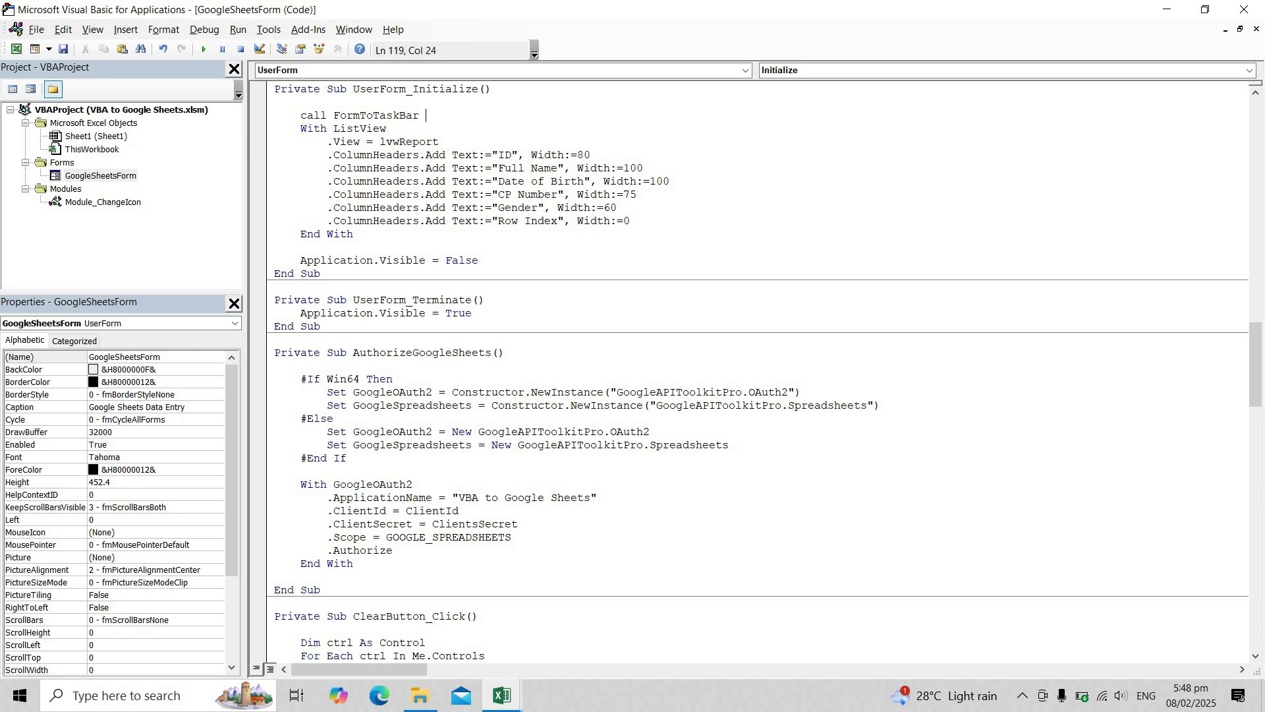
type("(Form:=")
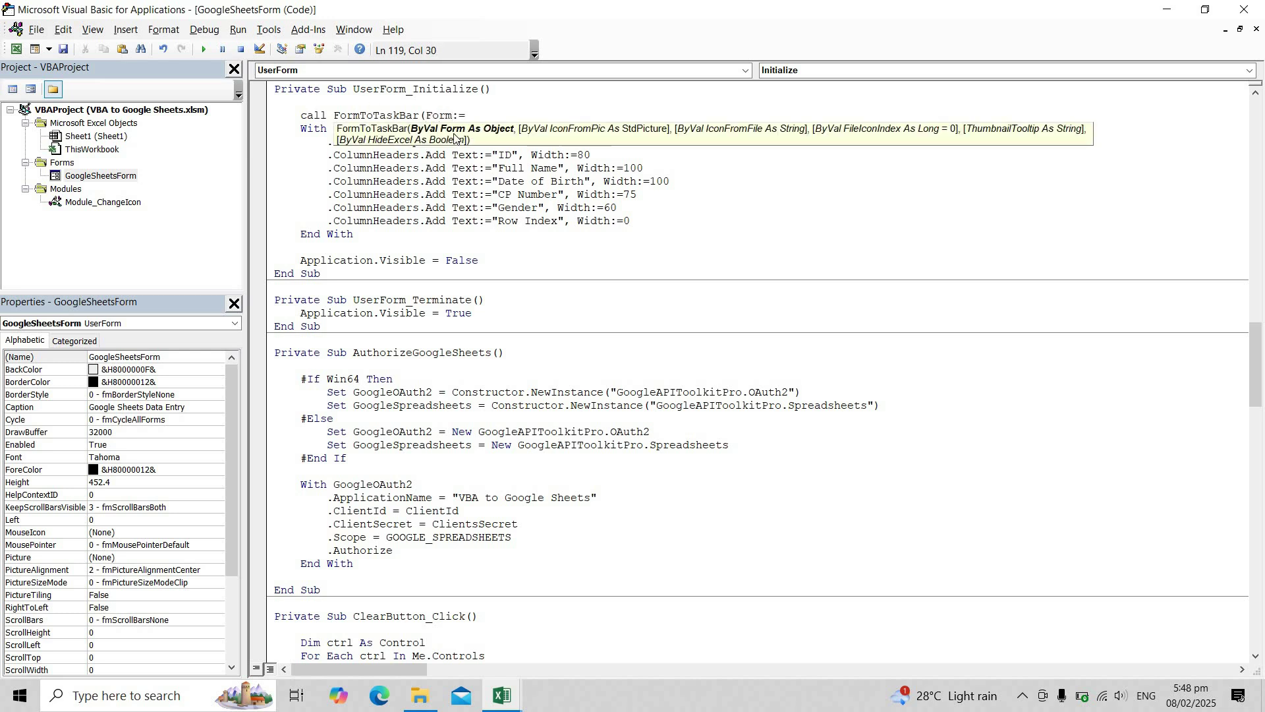
type("Me,")
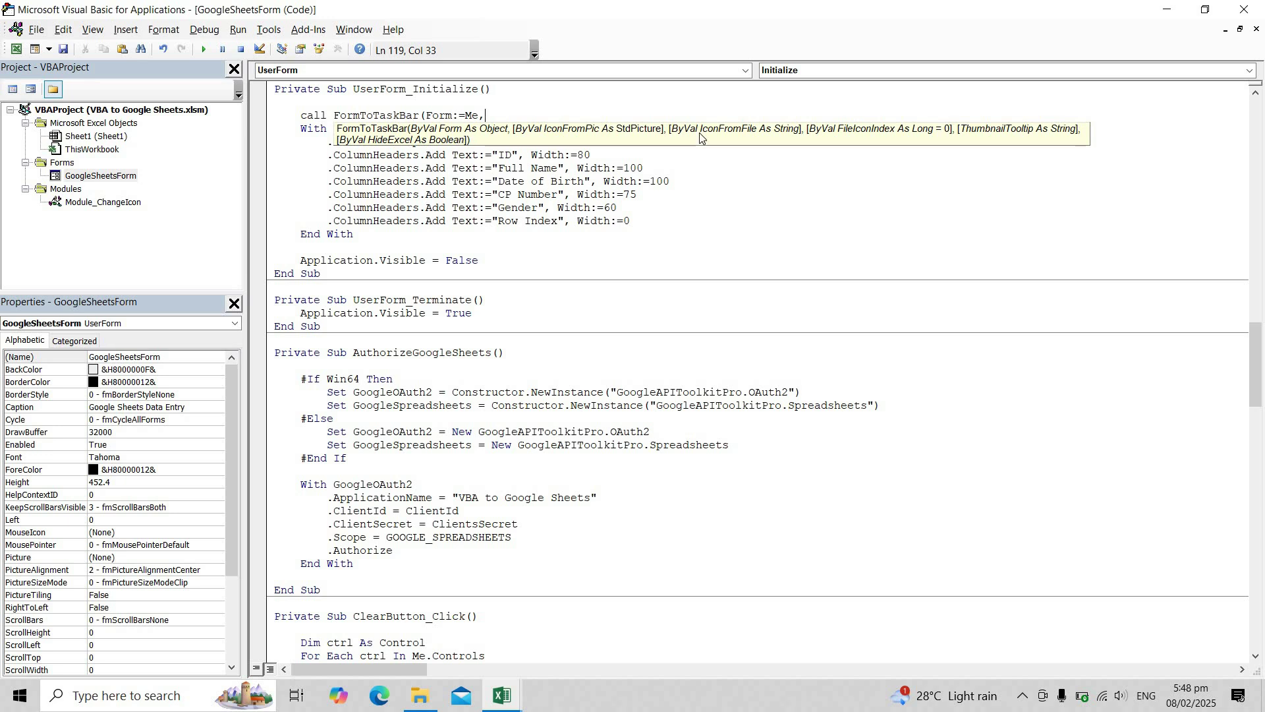
type("IconFromFile:")
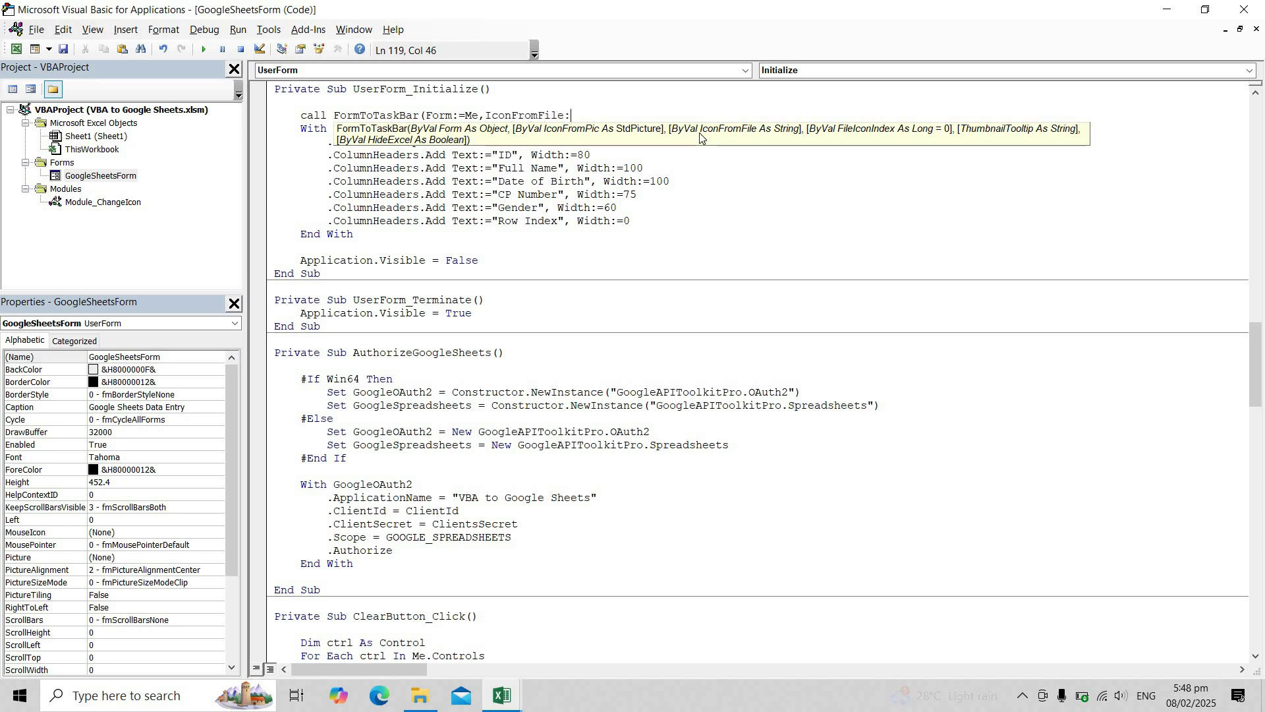
type("=ThisWorkbook.Path &")
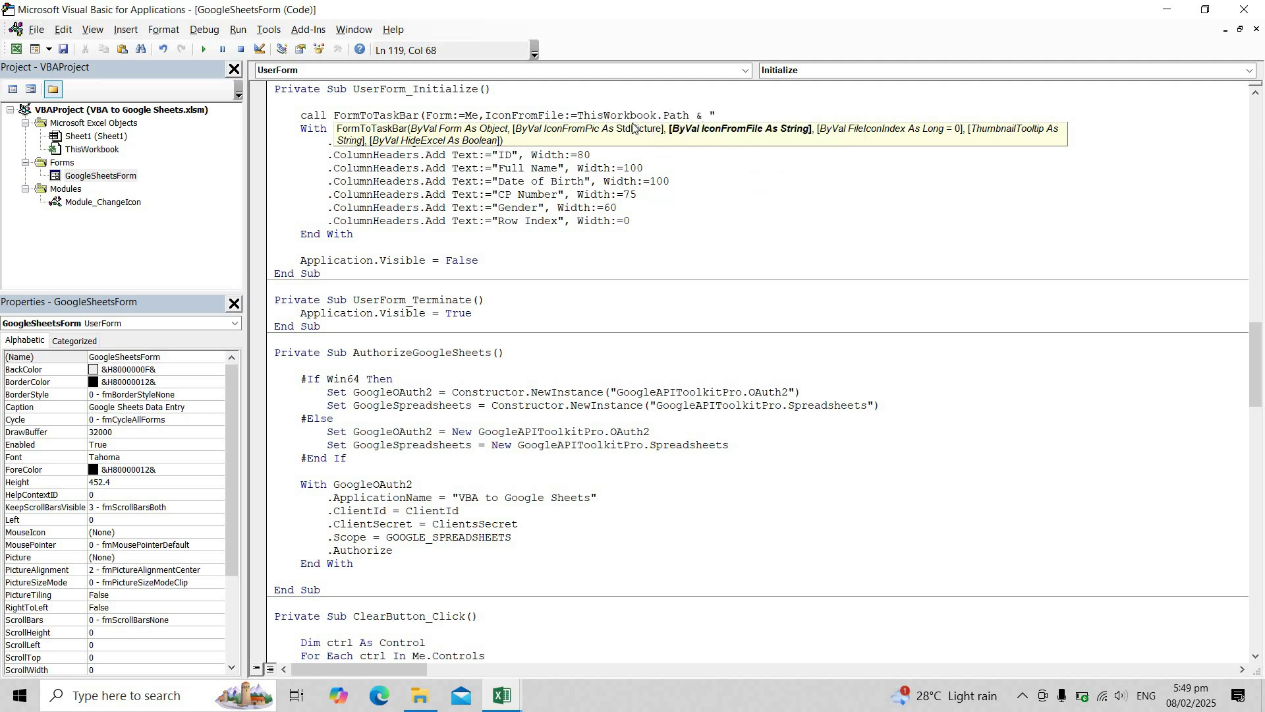
type(" \")")
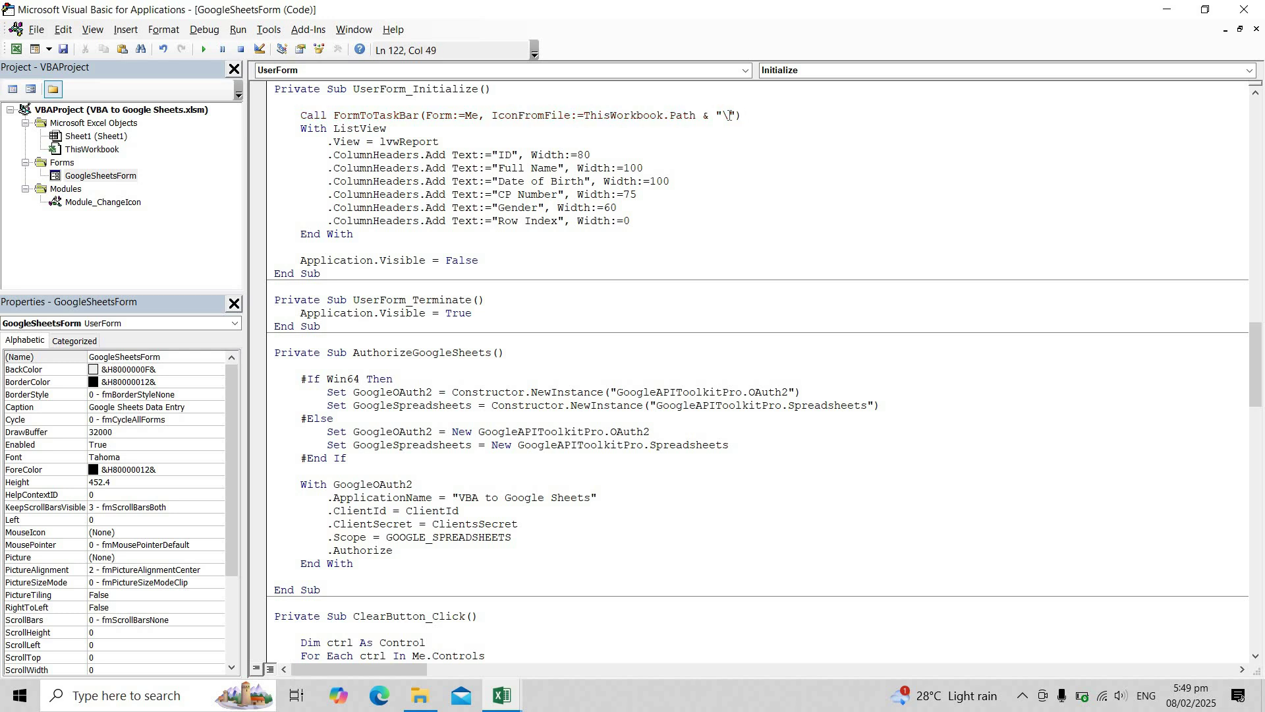
Copy the Google API Toolkit Pro.ico file name from File Explorer and return to the form's code.
left_click(1172, 13)
key("alt+Tab")
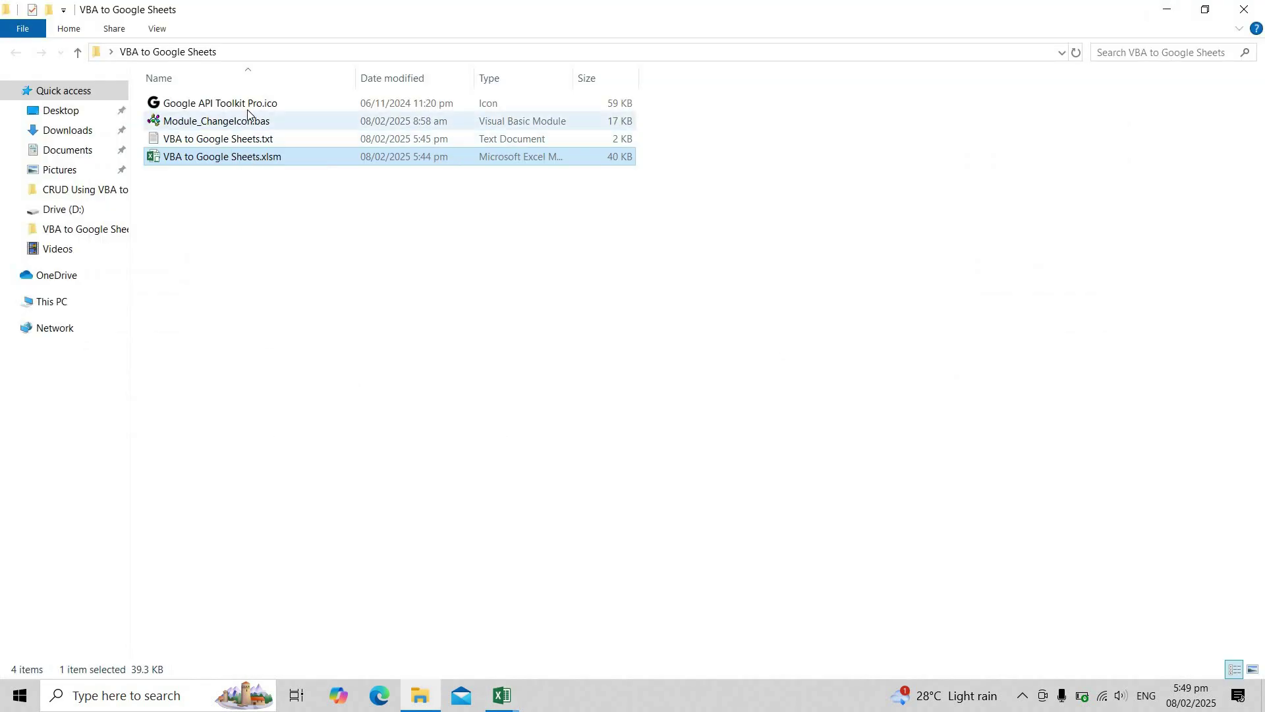
left_click(248, 105)
right_click(249, 107)
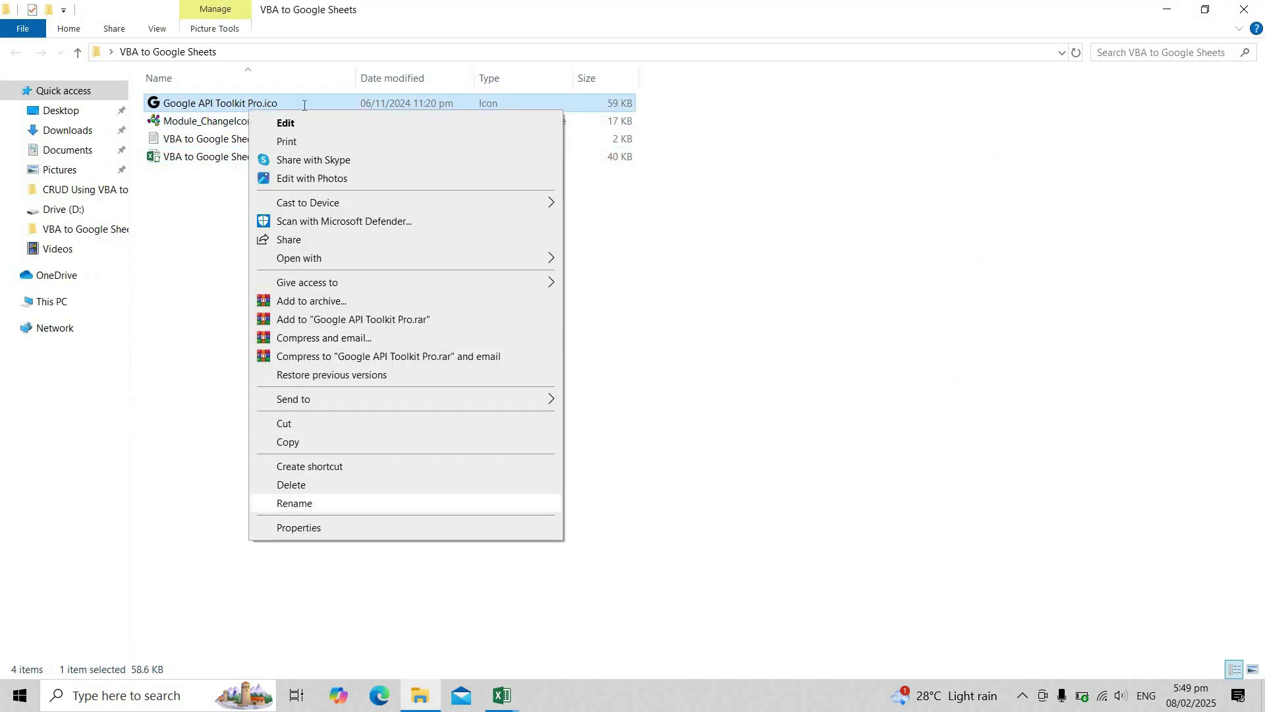
left_click(276, 503)
key("Delete")
key("Delete")
key("Delete")
key("Delete")
key("Delete")
key("ctrl+z")
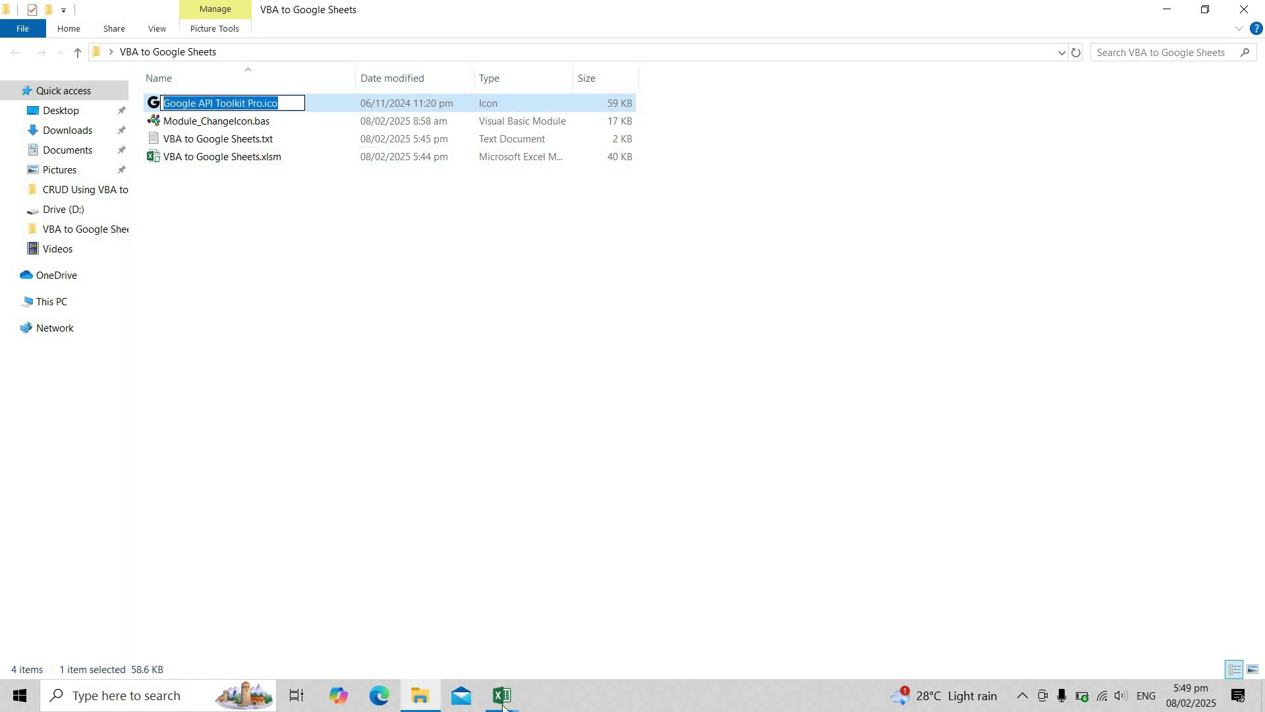
left_click(502, 696)
left_click(583, 619)
Finish the icon path with 'Google API Toolkit Pro.ico' and comment out both Application.Visible lines.
type("Google API Toolkit Pro.ico")
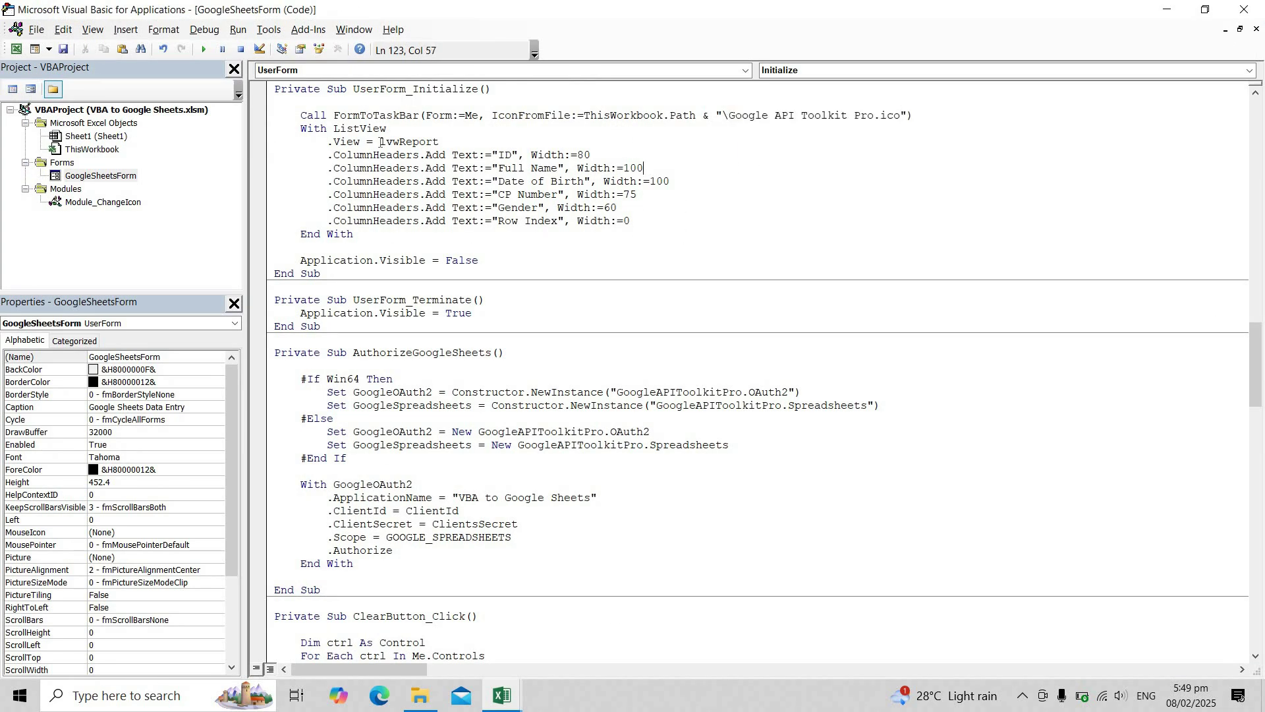
key("Return")
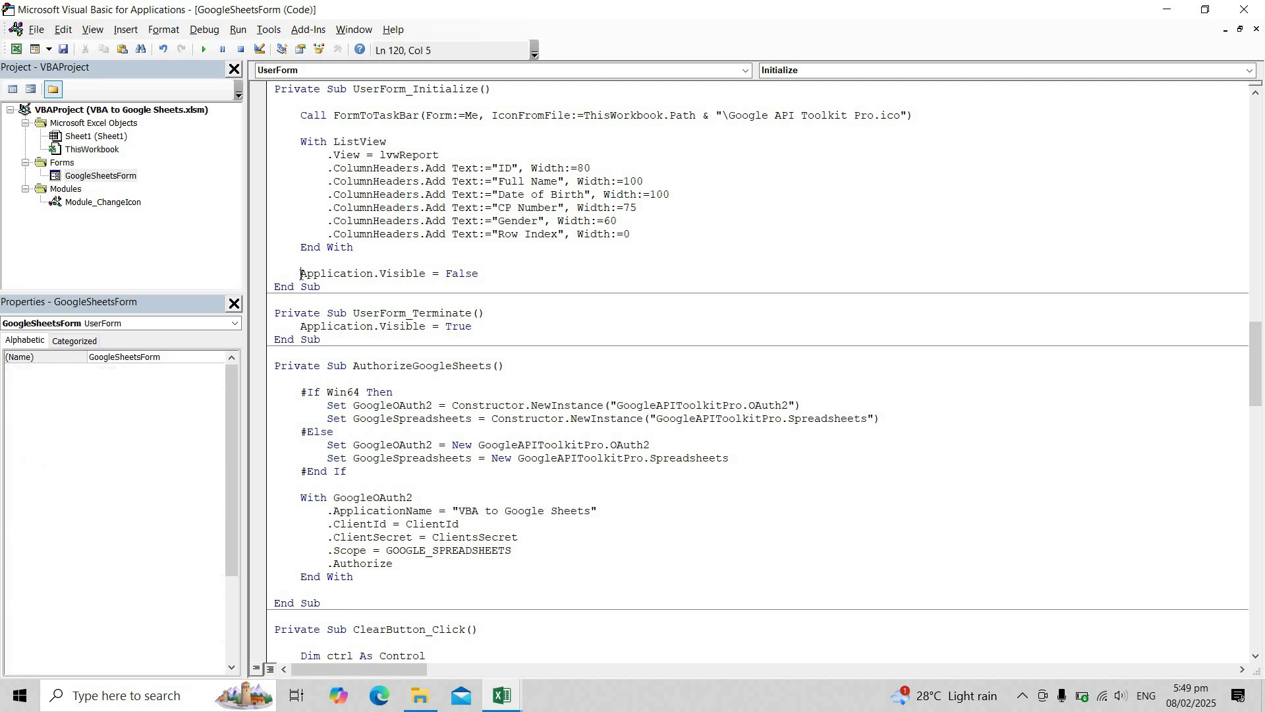
left_click(301, 274)
type("'")
left_click(302, 326)
type("'")
Test-run the form from UserForm_Initialize to see its new icon, then close it.
left_click(373, 350)
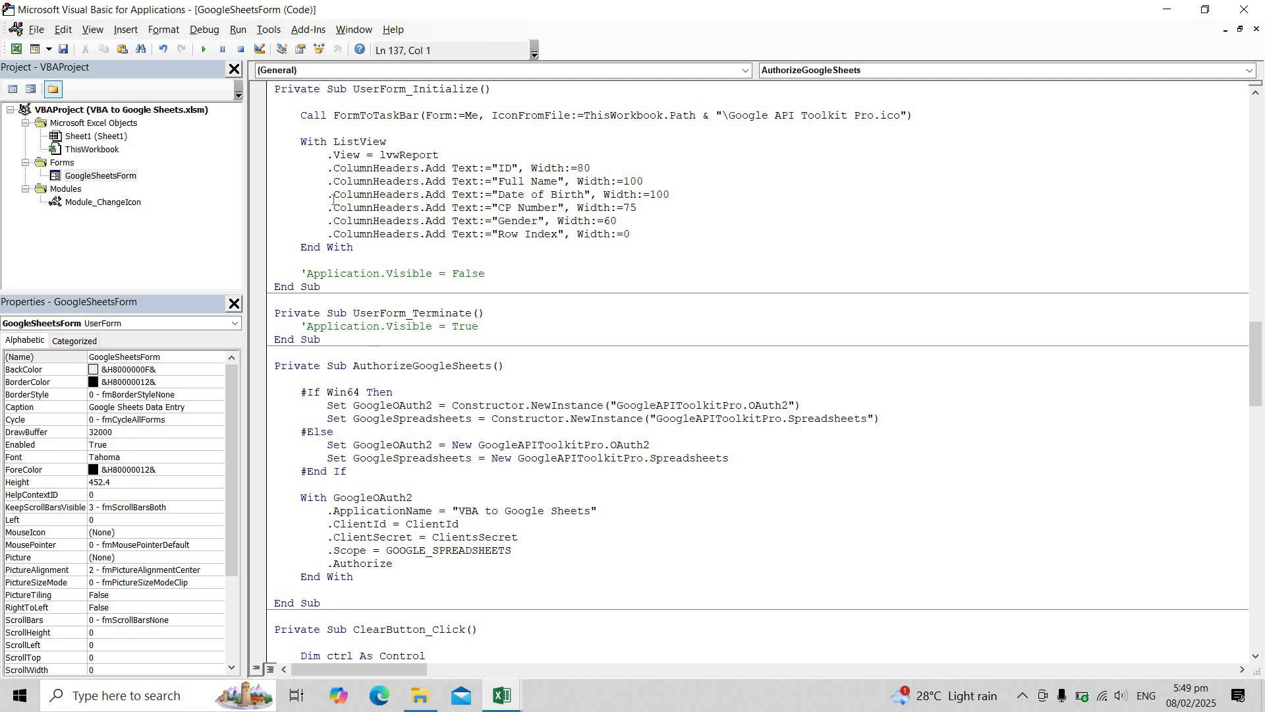
left_click(334, 195)
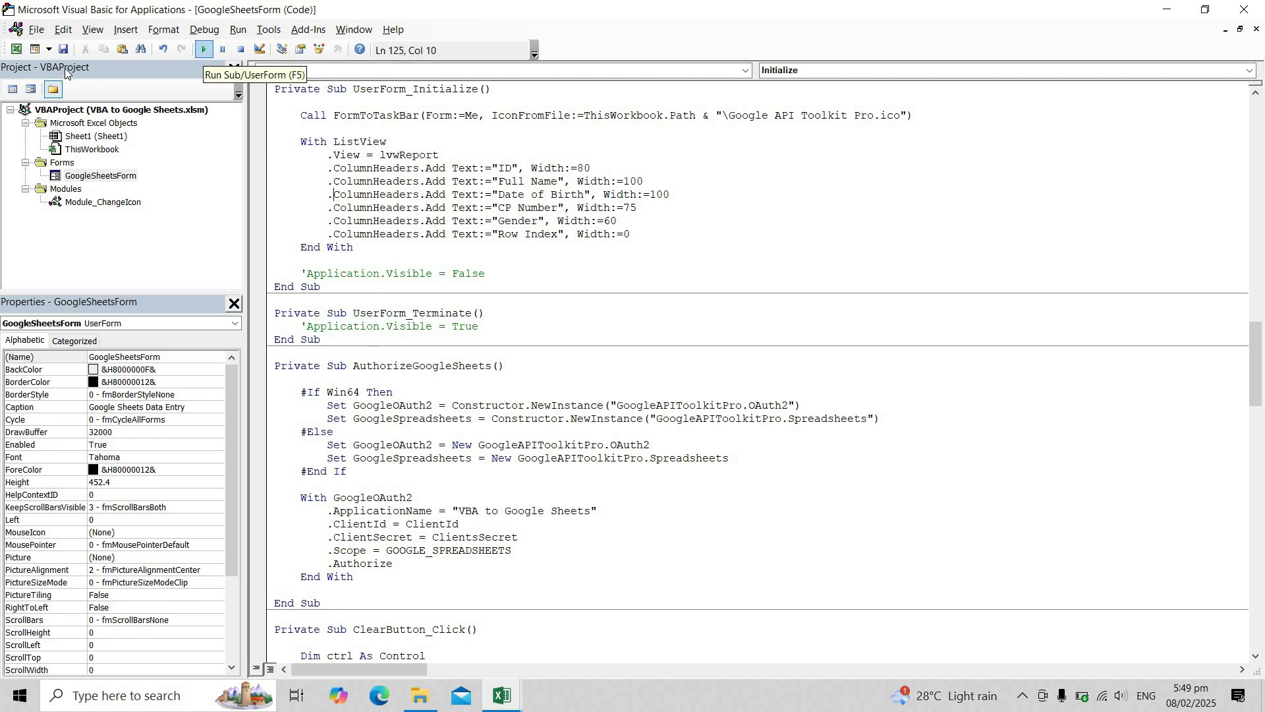
left_click(203, 50)
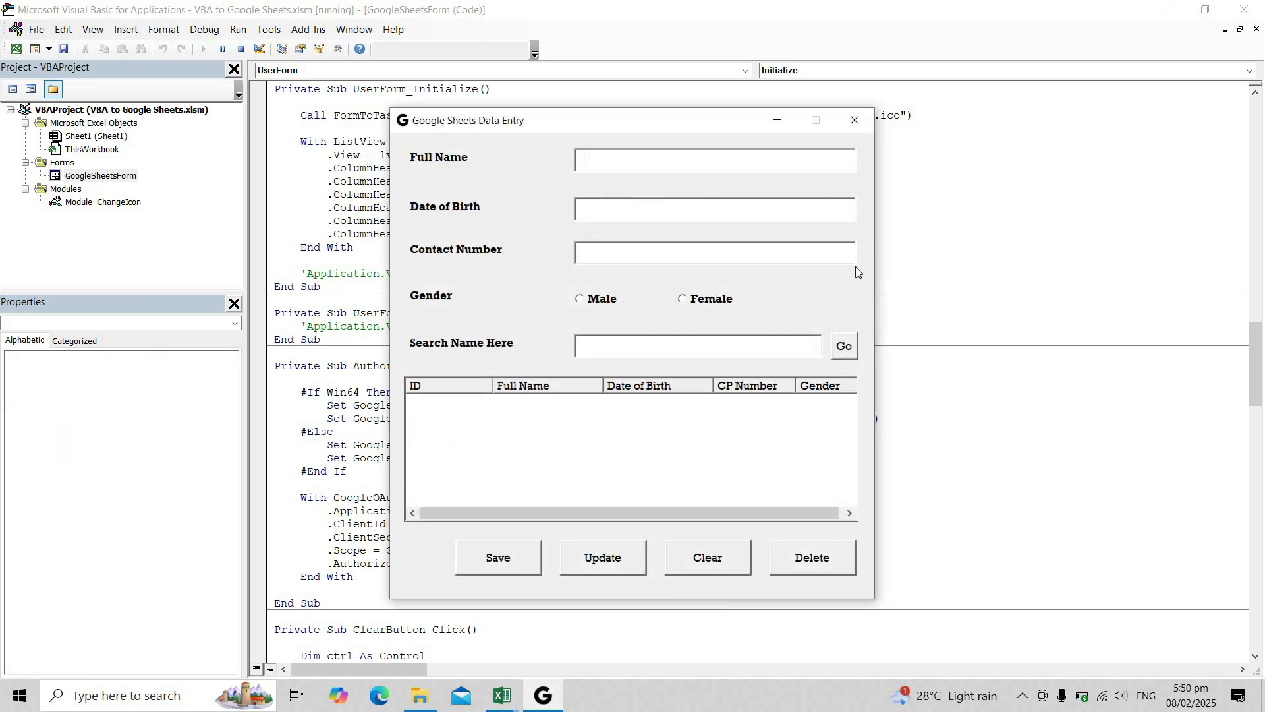
left_click(855, 121)
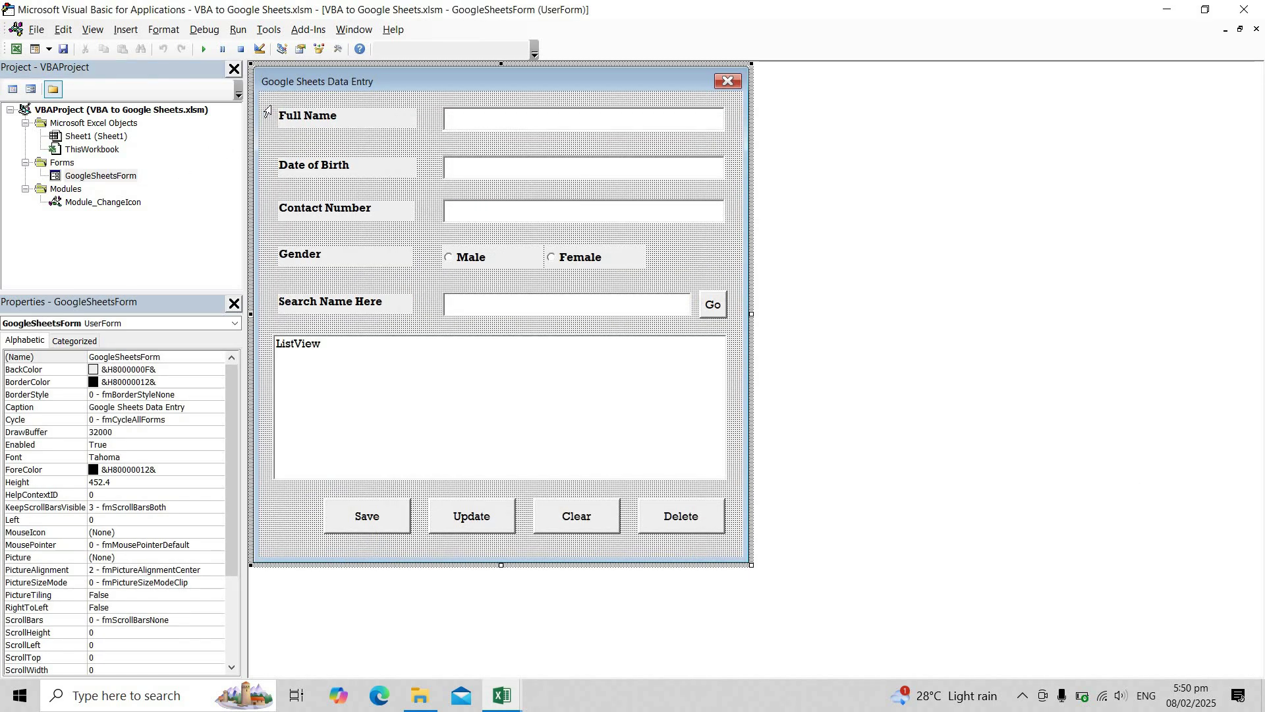
Delete the commented Application.Visible = True and = False lines from the form's code.
key("F7")
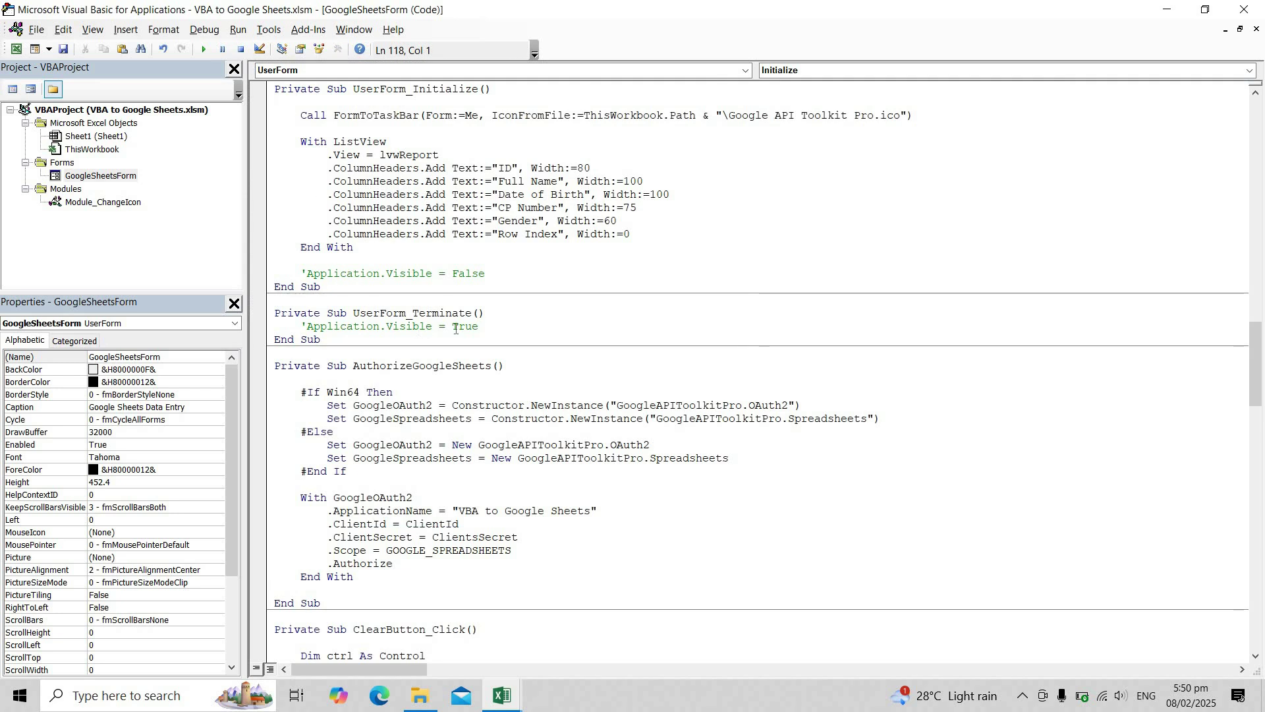
left_click_drag(478, 327, 300, 326)
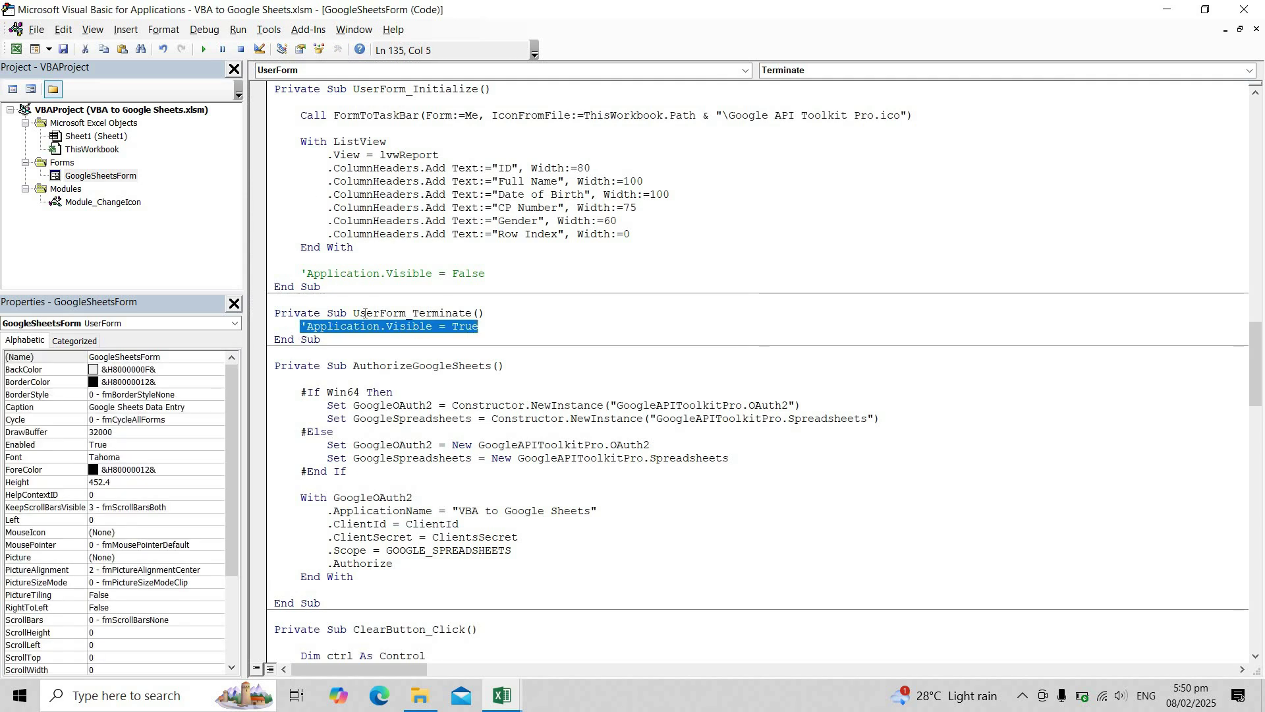
key("BackSpace")
left_click_drag(486, 273, 274, 274)
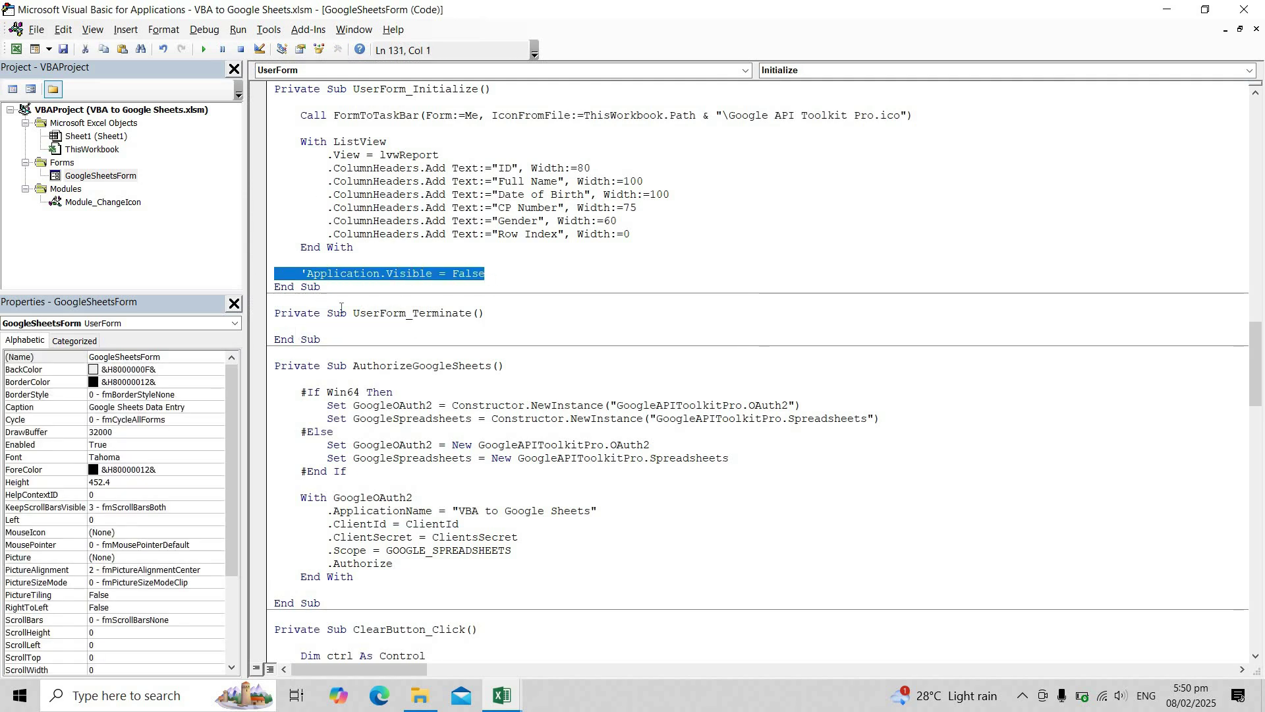
key("BackSpace")
key("BackSpace")
Add a Call ResetTaskbar line inside UserForm_Terminate and remove the surrounding blank lines.
left_click(338, 314)
key("Return")
type("call Re")
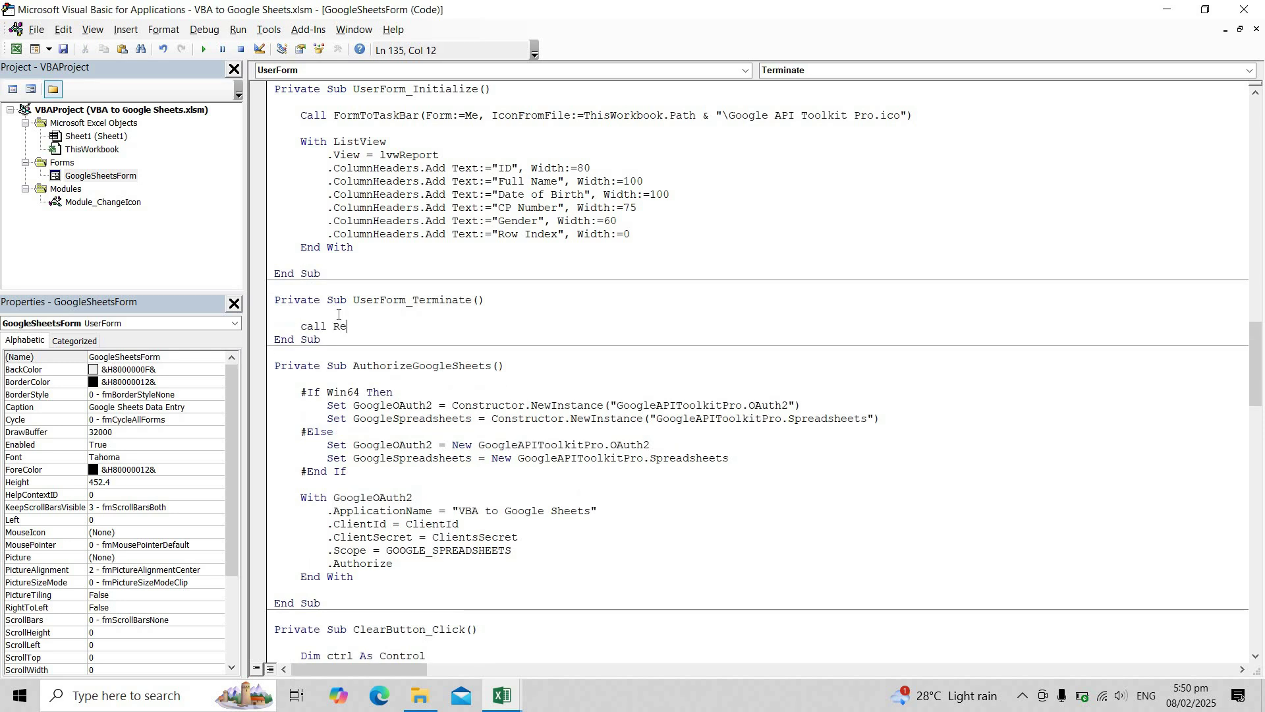
key("ctrl+space")
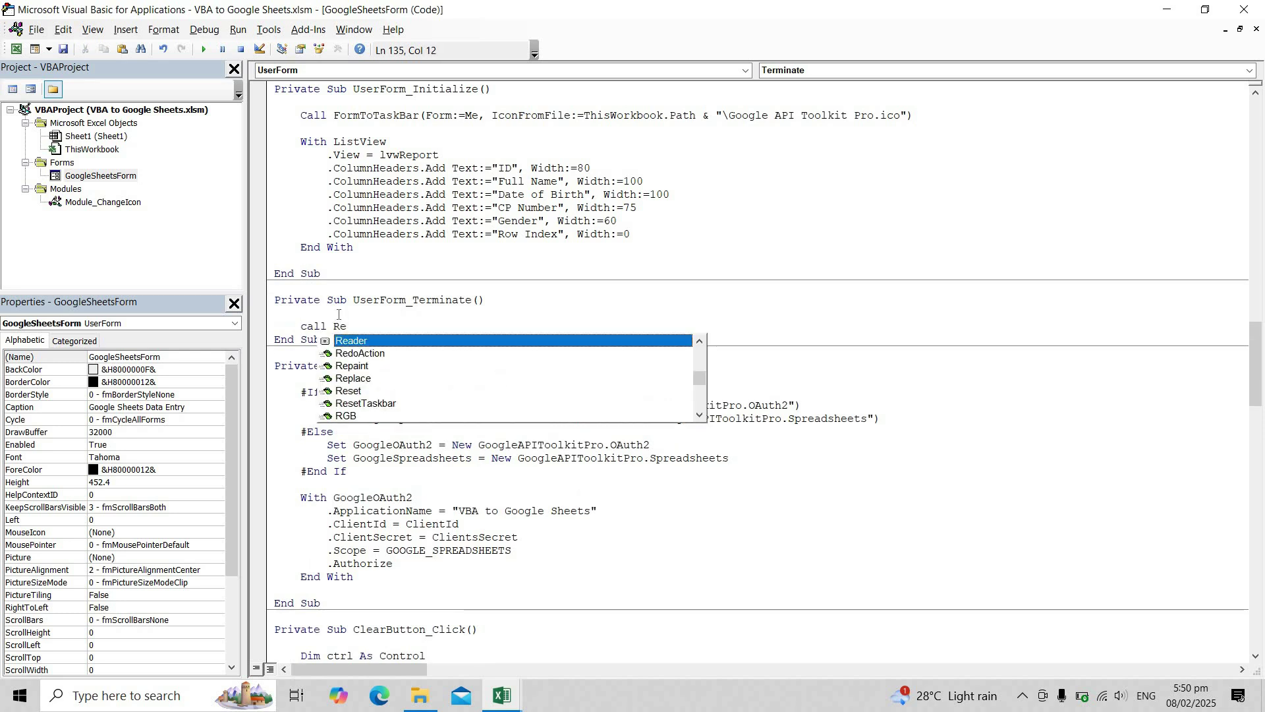
double_click(366, 404)
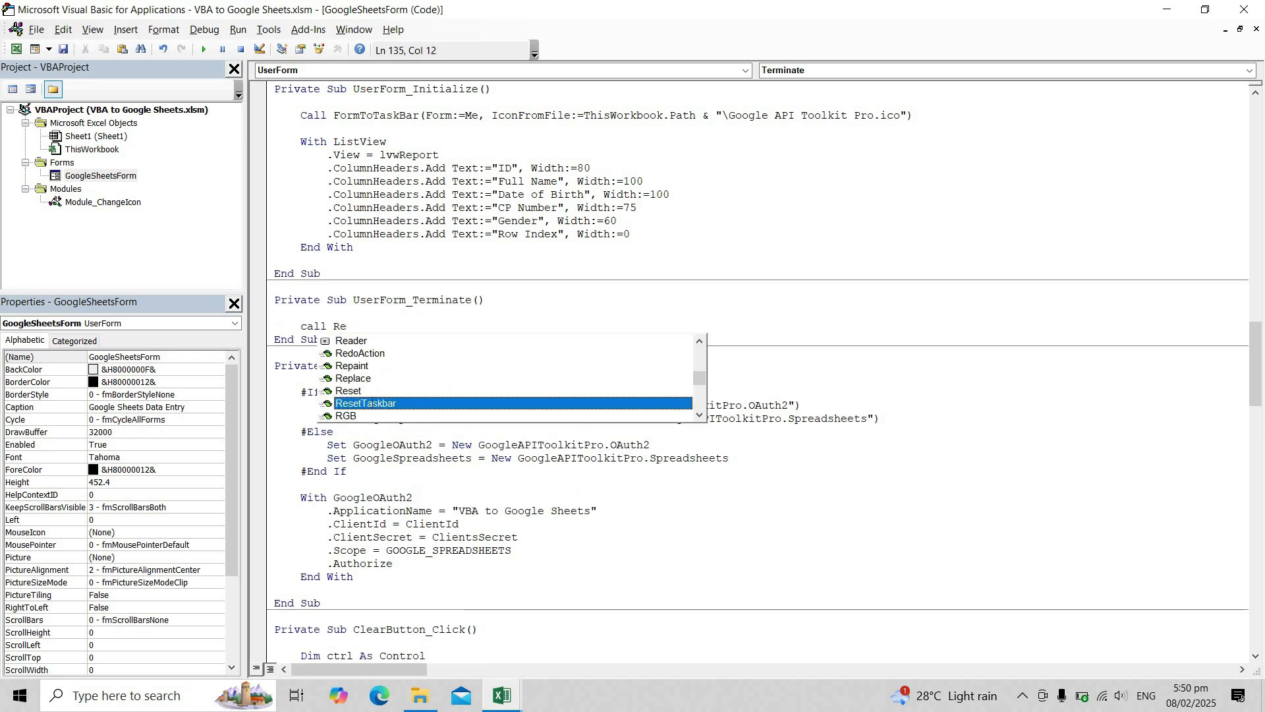
key("Return")
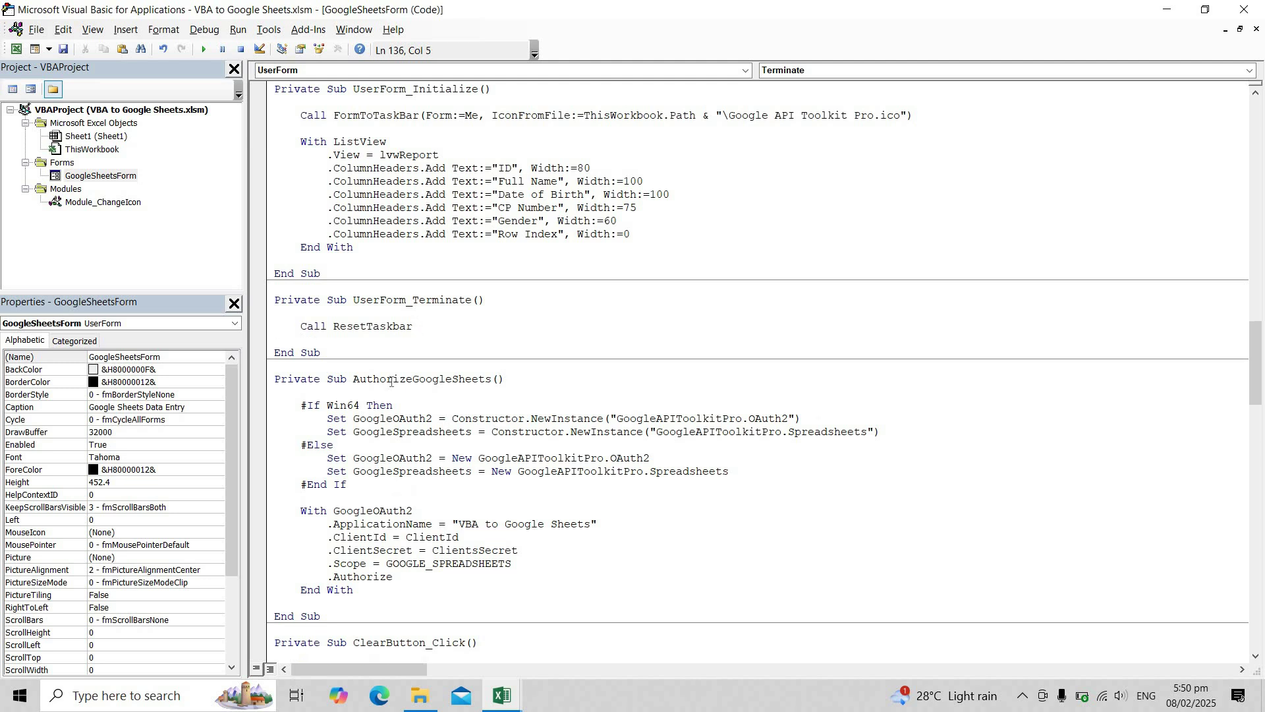
key("BackSpace")
key("BackSpace")
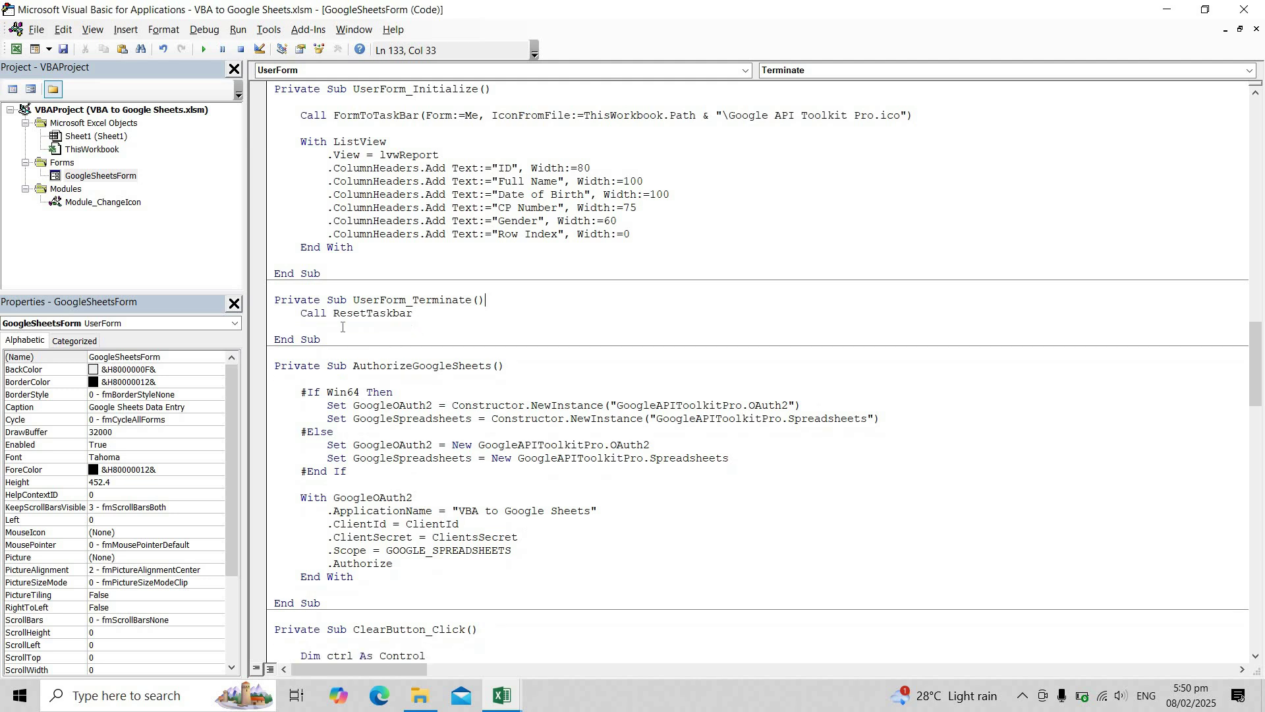
key("BackSpace")
key("BackSpace")
key("ctrl+Up")
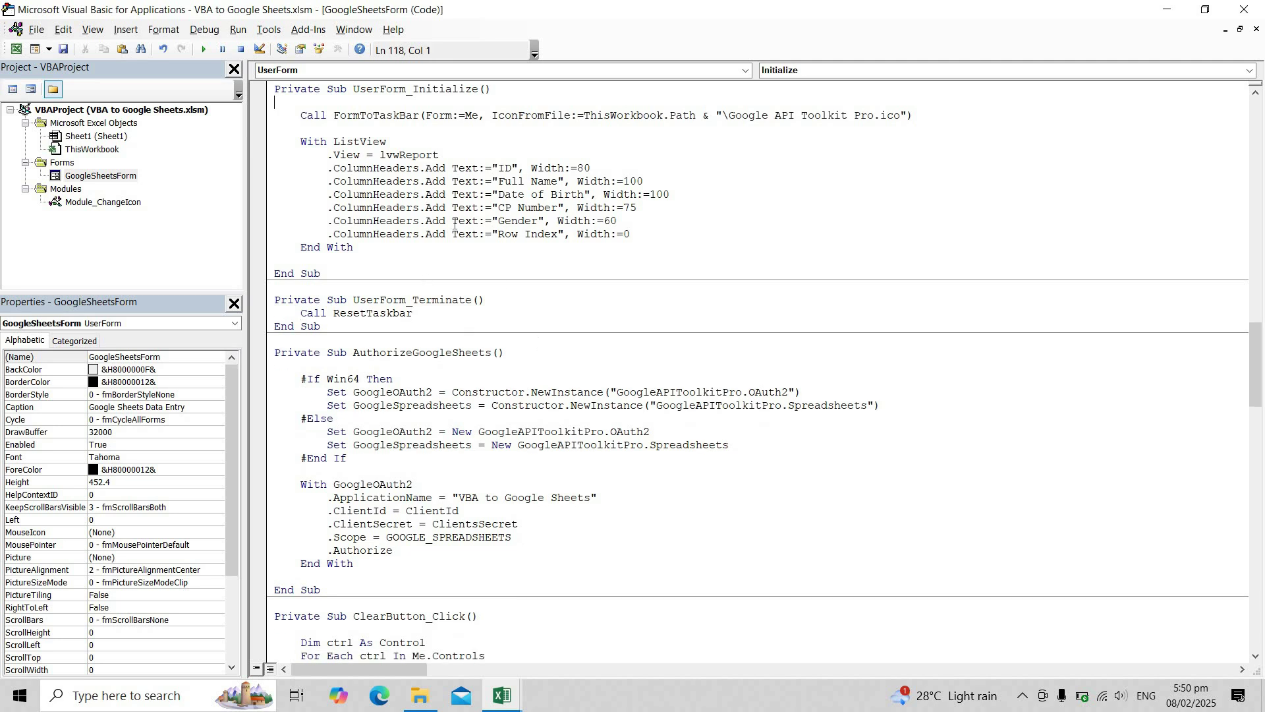
Show ThisWorkbook's Workbook_Open code, place the cursor after GoogleSheetsForm.Show, and bring up the File menu.
double_click(92, 150)
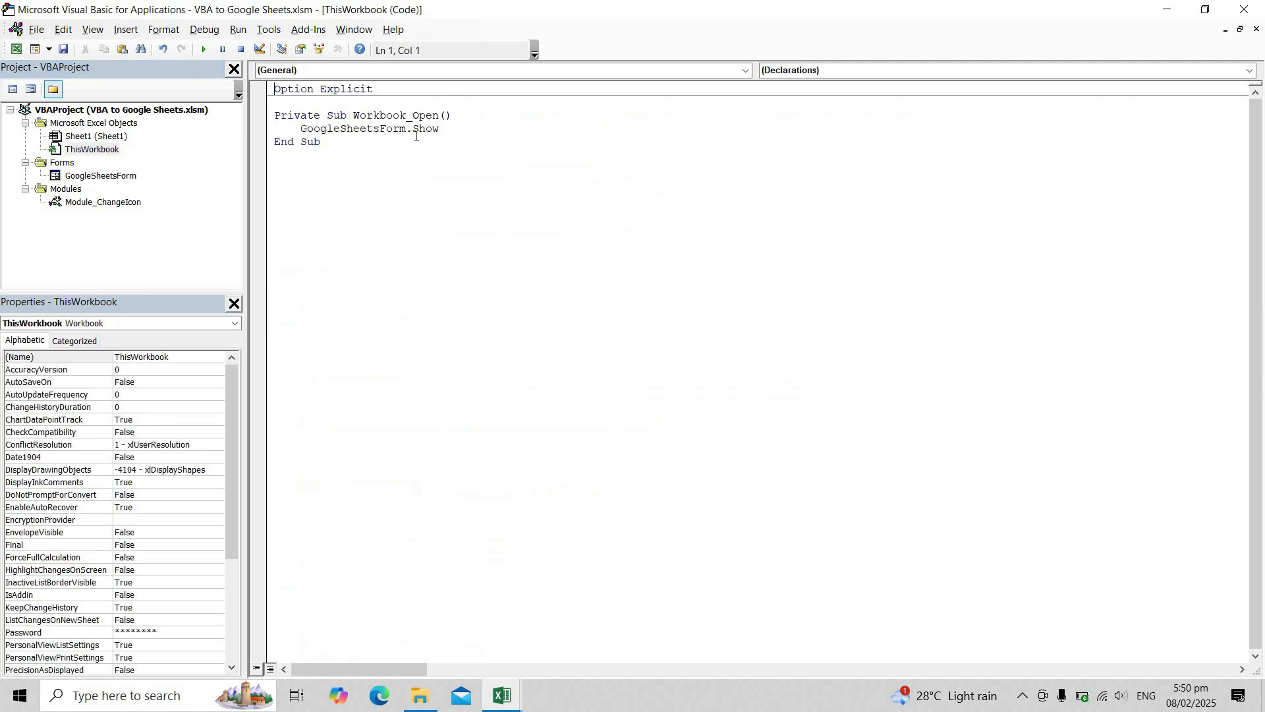
left_click(447, 128)
left_click(36, 30)
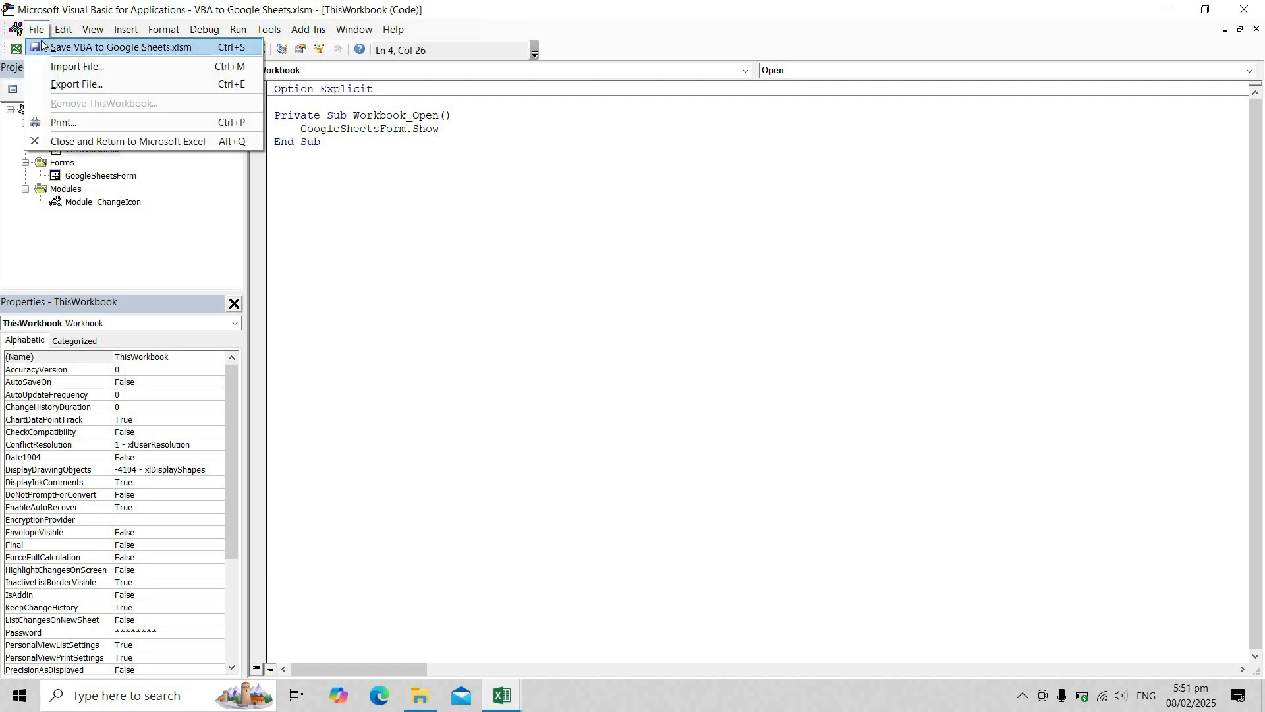
Return to Excel and start a Save As with the Excel Add-in (*.xlam) file type.
left_click(16, 48)
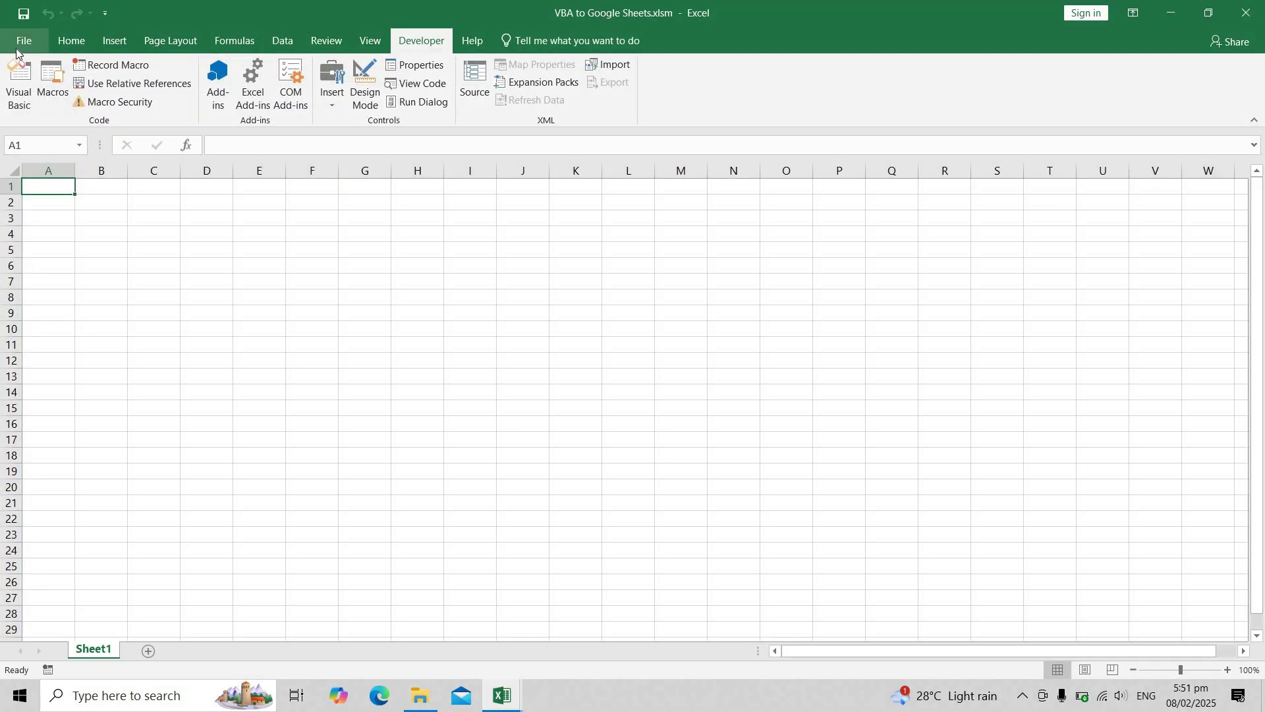
left_click(16, 49)
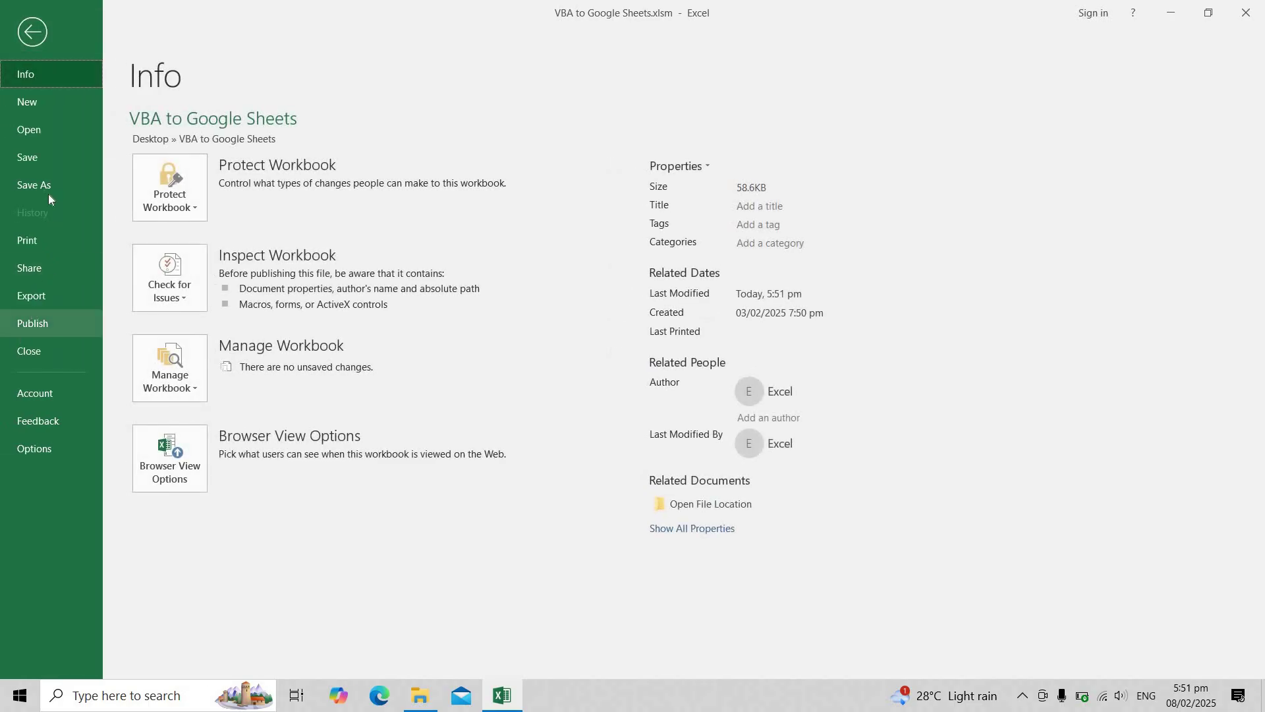
left_click(49, 196)
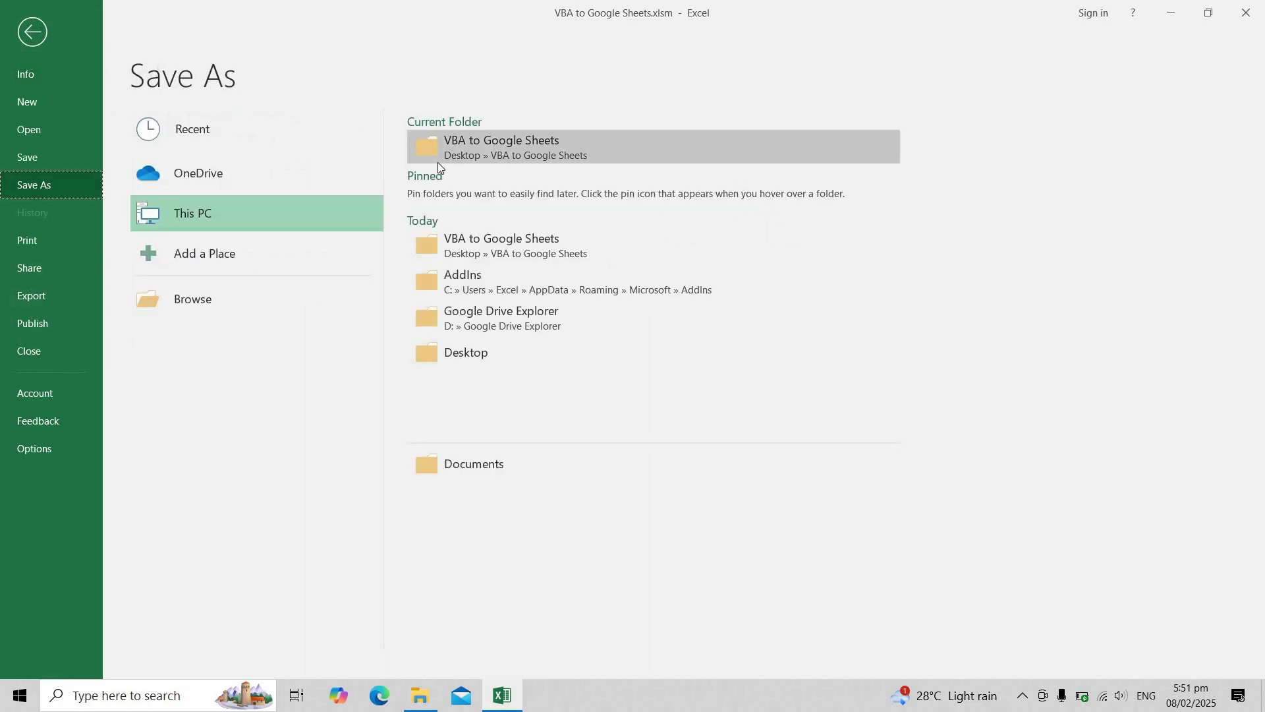
left_click(438, 162)
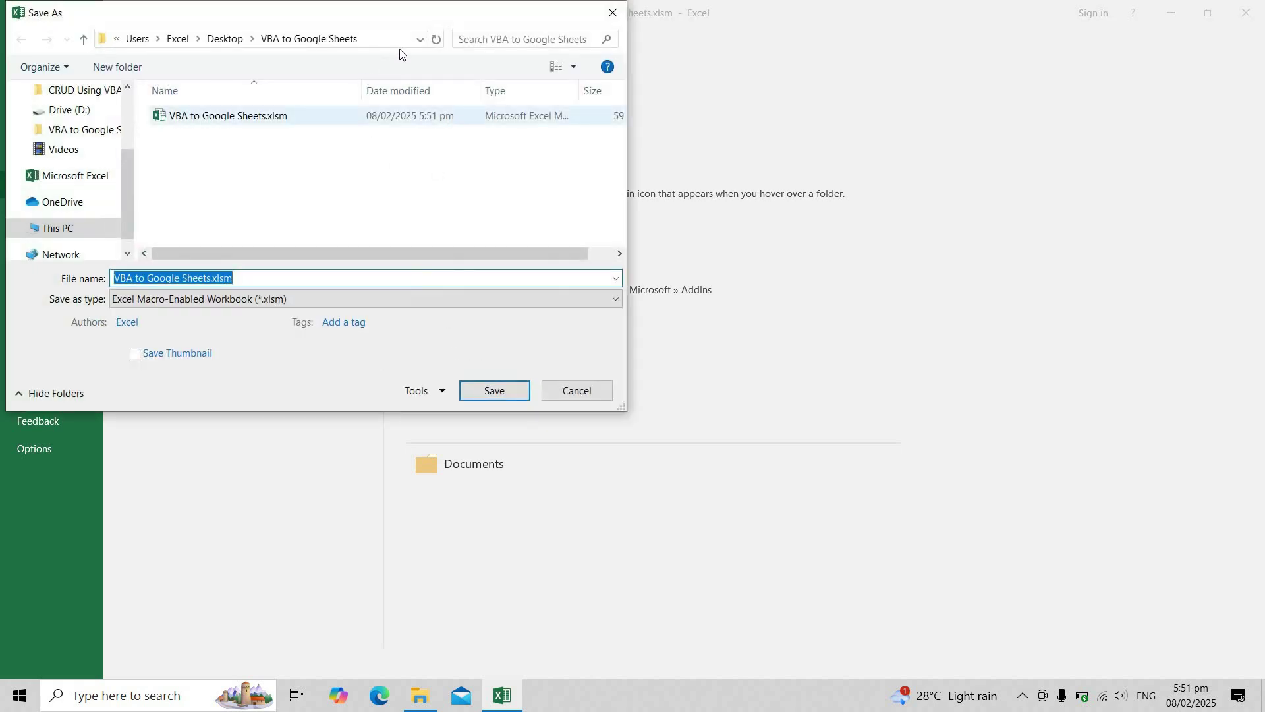
left_click(393, 40)
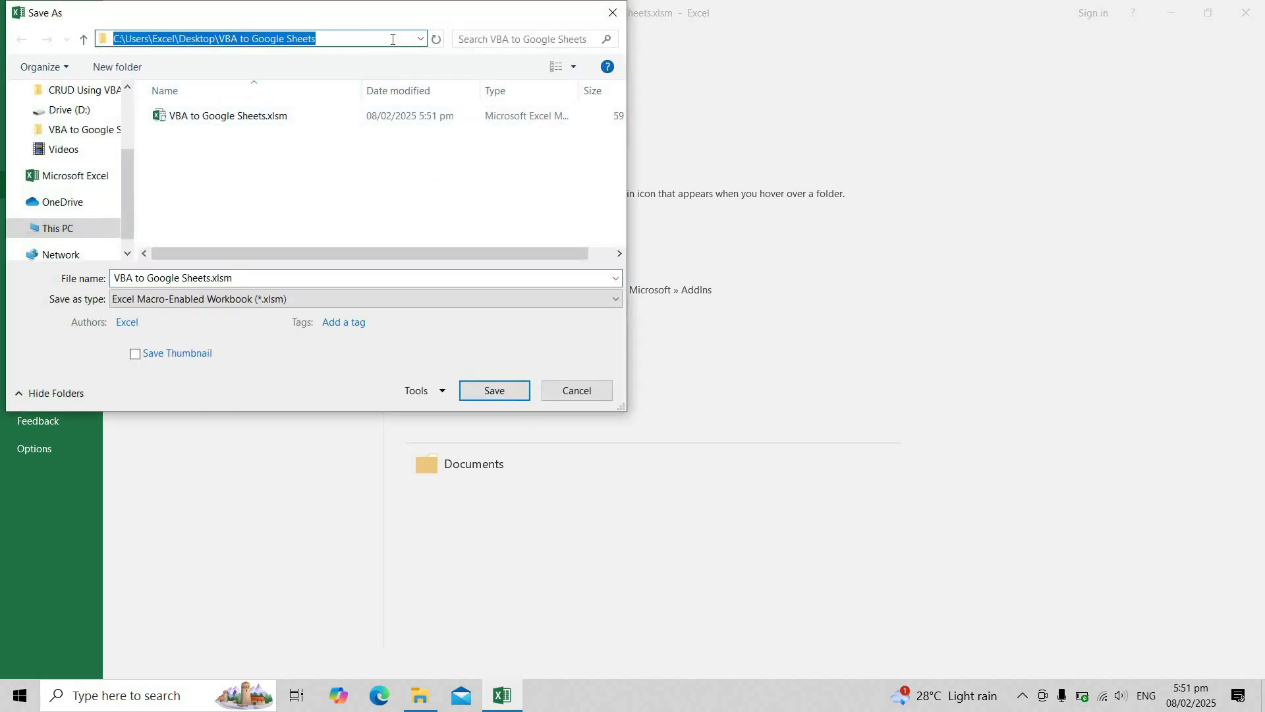
left_click(230, 300)
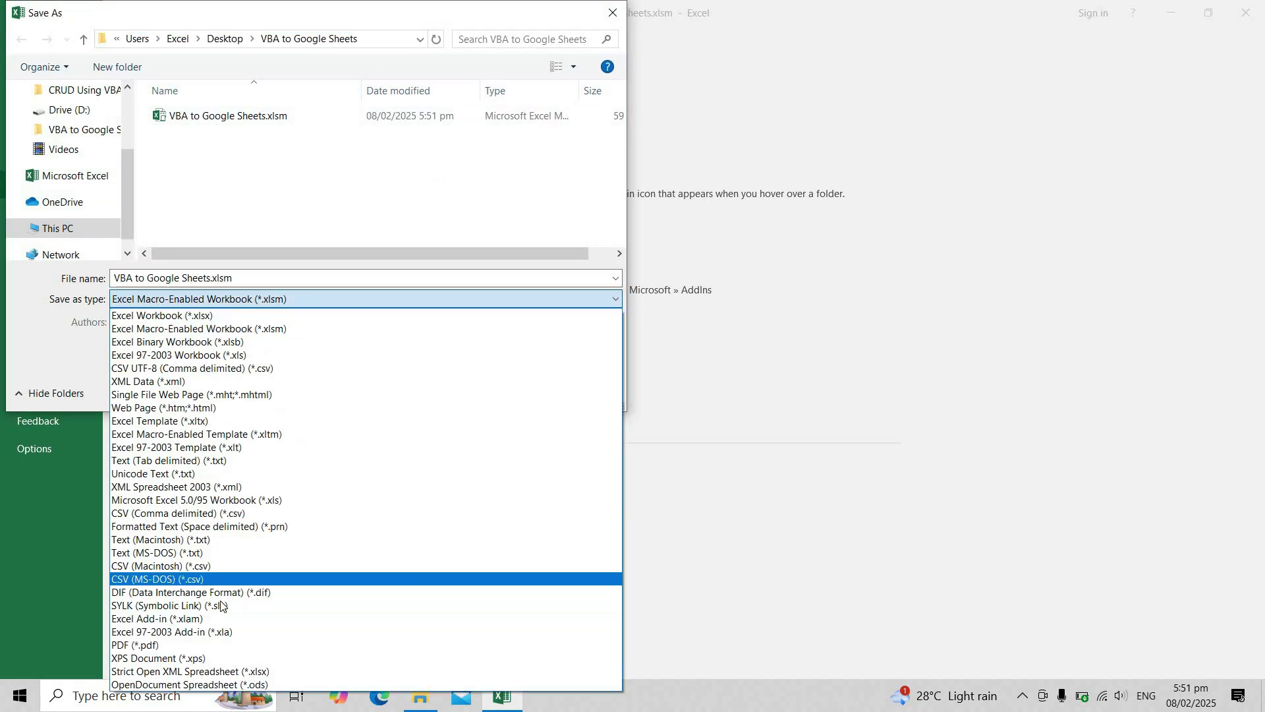
left_click(224, 613)
Save it as VBA to Google Sheets.xlam in Desktop\VBA to Google Sheets.
left_click(420, 39)
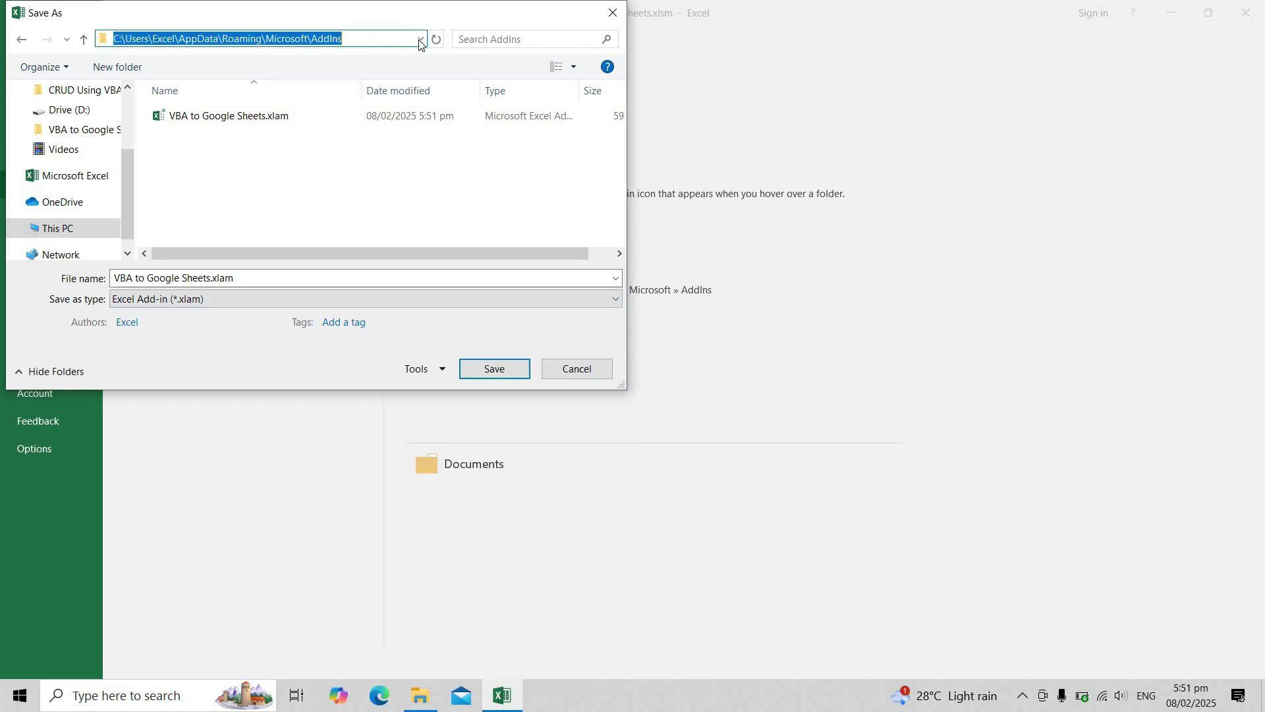
left_click(60, 228)
left_click(59, 228)
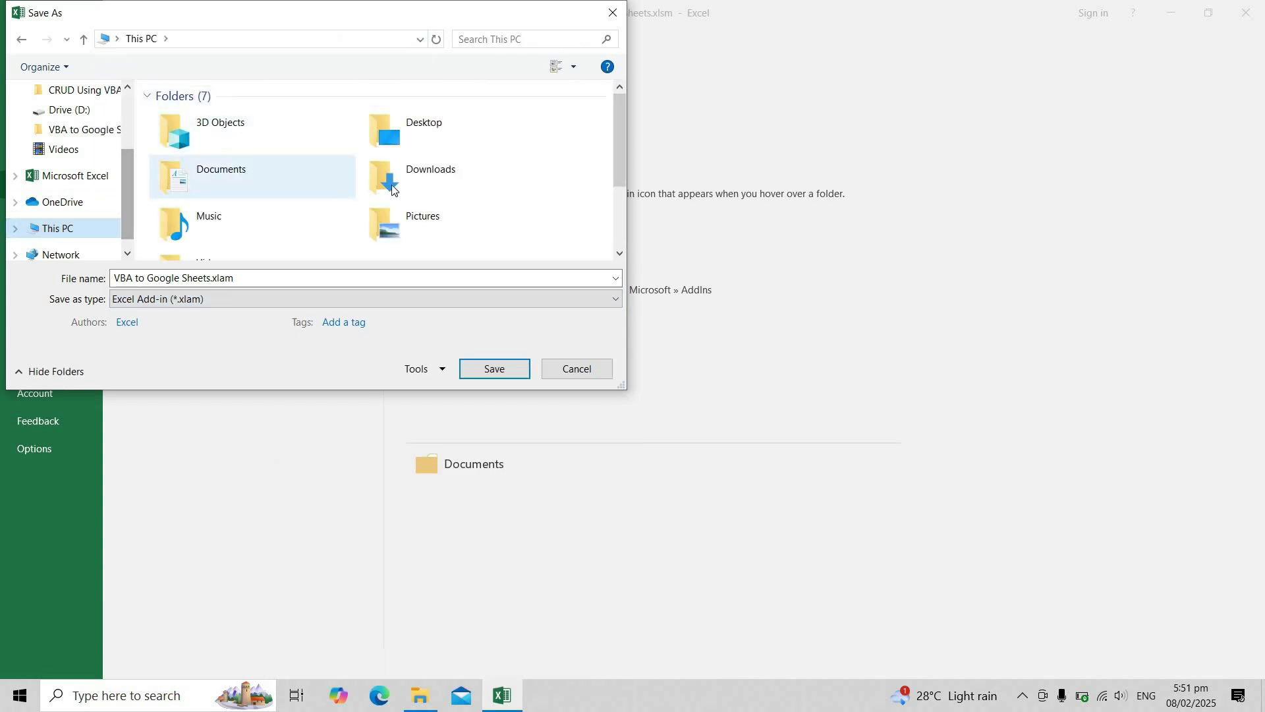
double_click(378, 145)
double_click(268, 119)
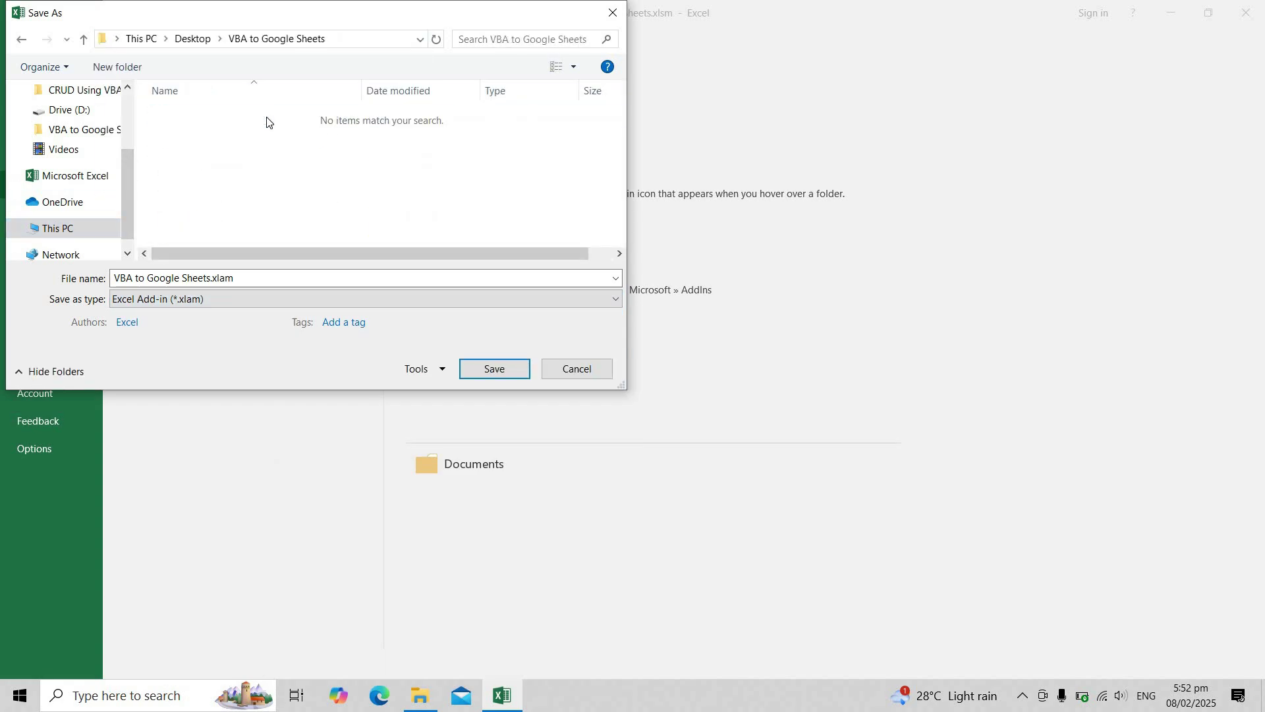
left_click(380, 43)
left_click(513, 373)
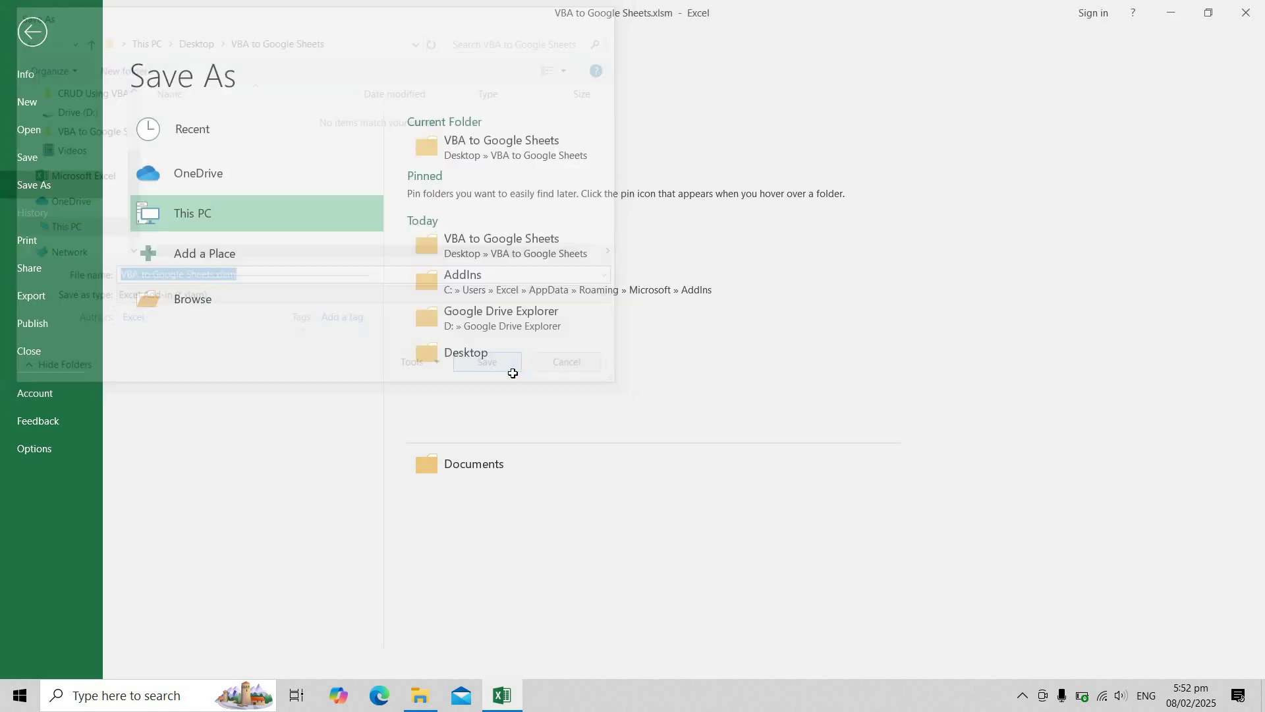
Close Excel and confirm VBA to Google Sheets.xlam now sits in the folder.
left_click(1244, 18)
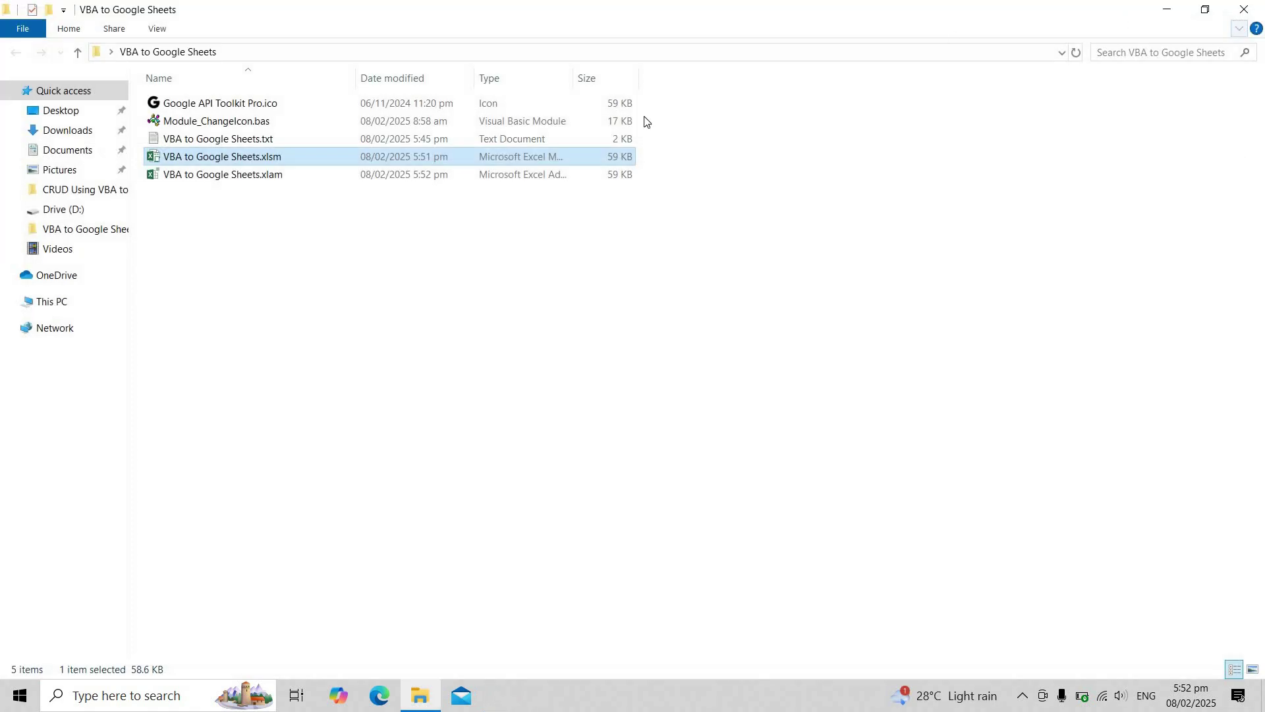
left_click(279, 159)
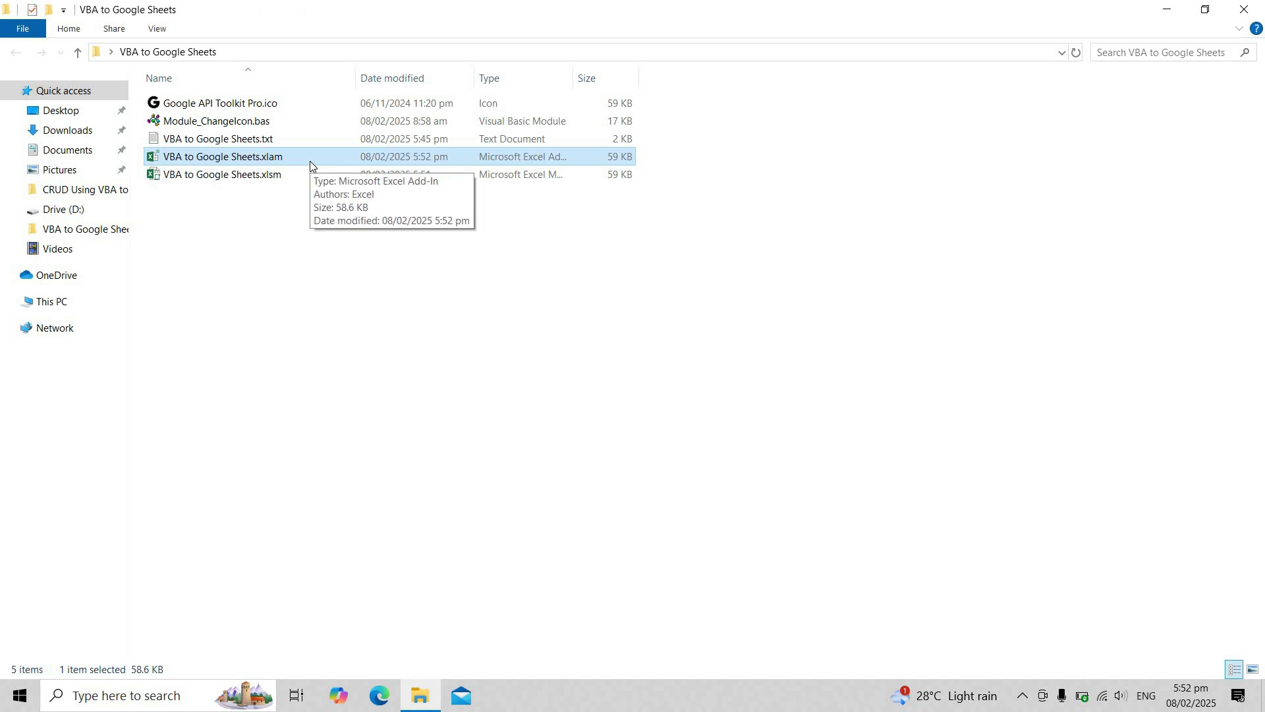
left_click(302, 106)
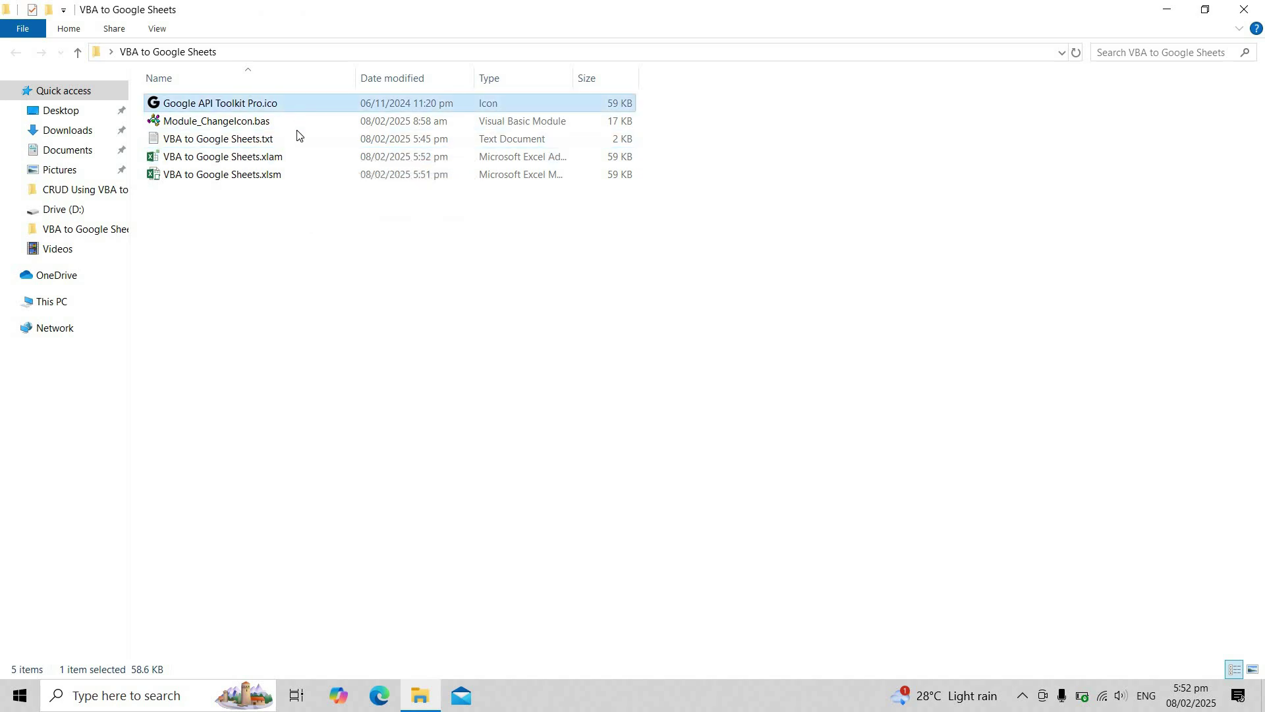
Open VBA to Google Sheets.txt in Notepad, select all the launcher code, and minimize it.
double_click(298, 141)
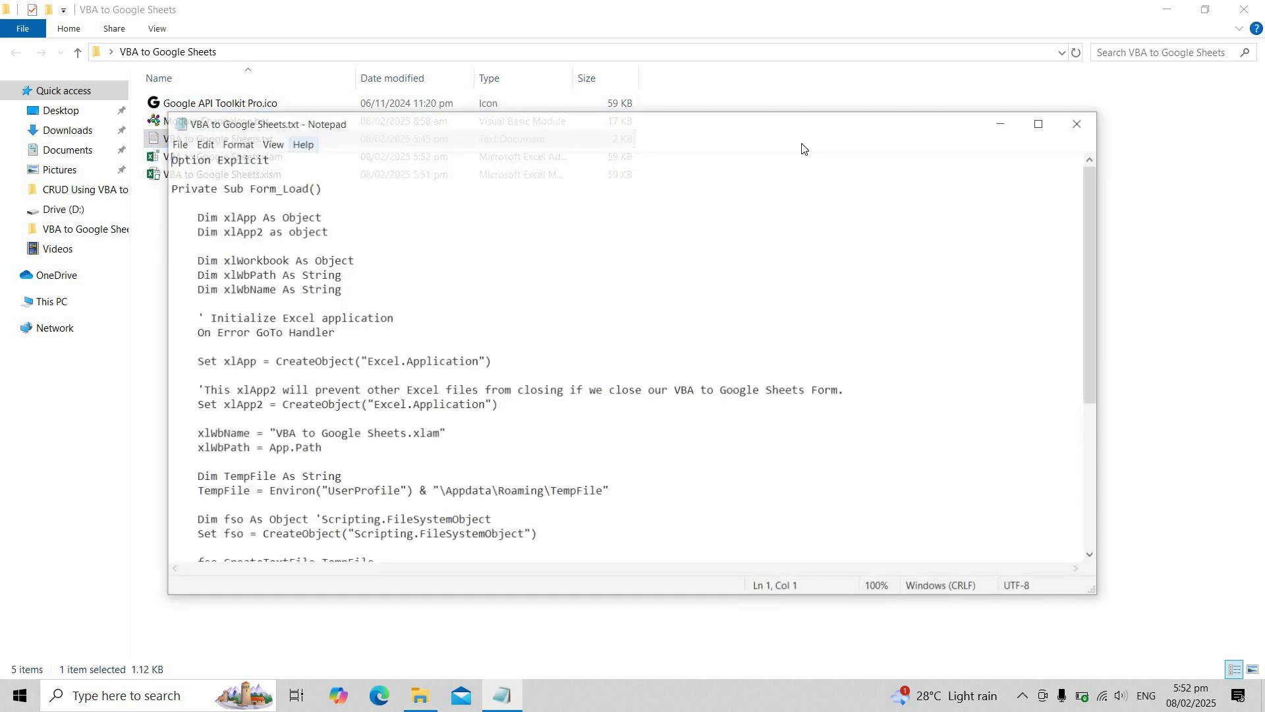
left_click(1039, 125)
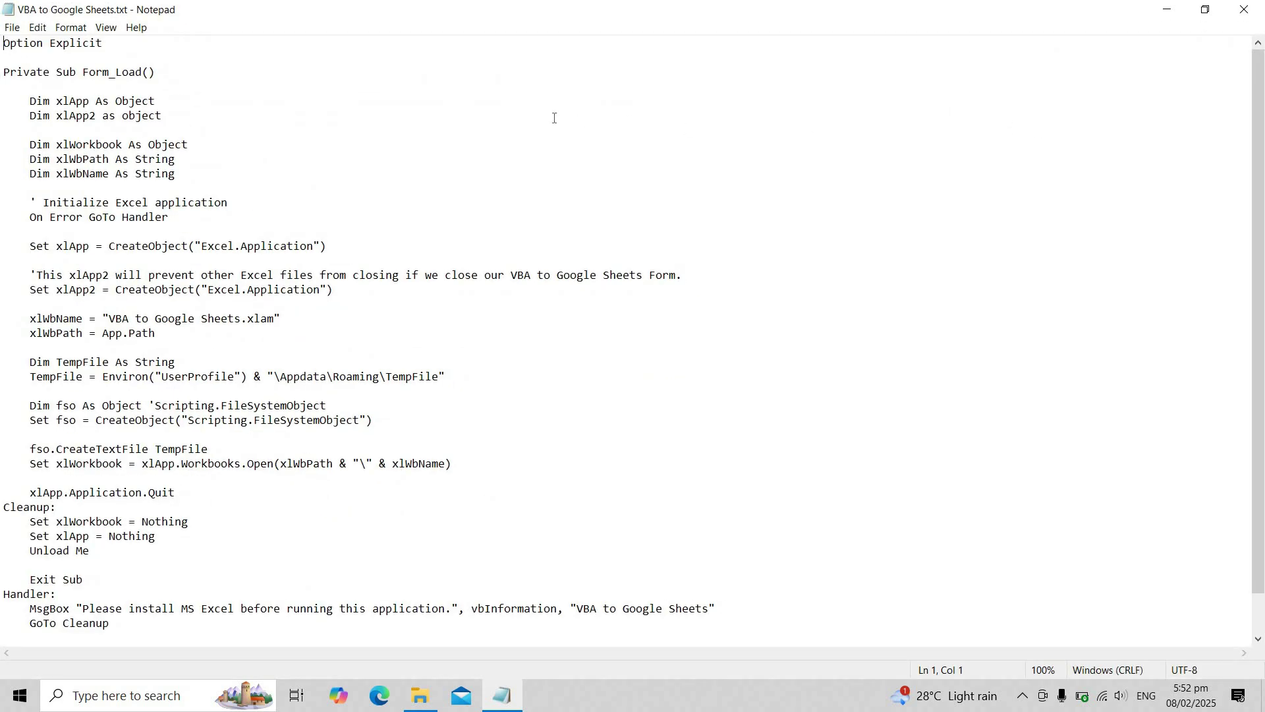
key("ctrl+a")
left_click(1167, 9)
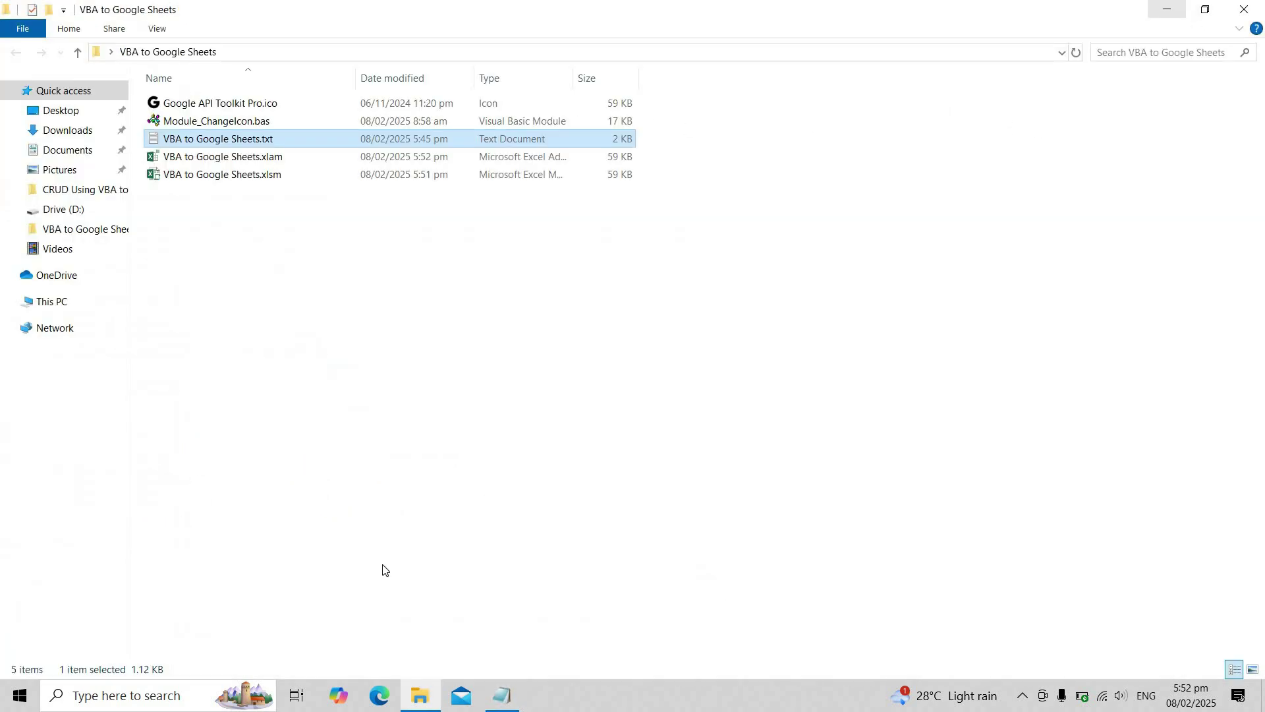
left_click(193, 695)
Launch Visual Basic 6.0 via 'visu', create a Standard EXE, and replace Form1's code with the Form_Load launcher.
type("visu")
key("Return")
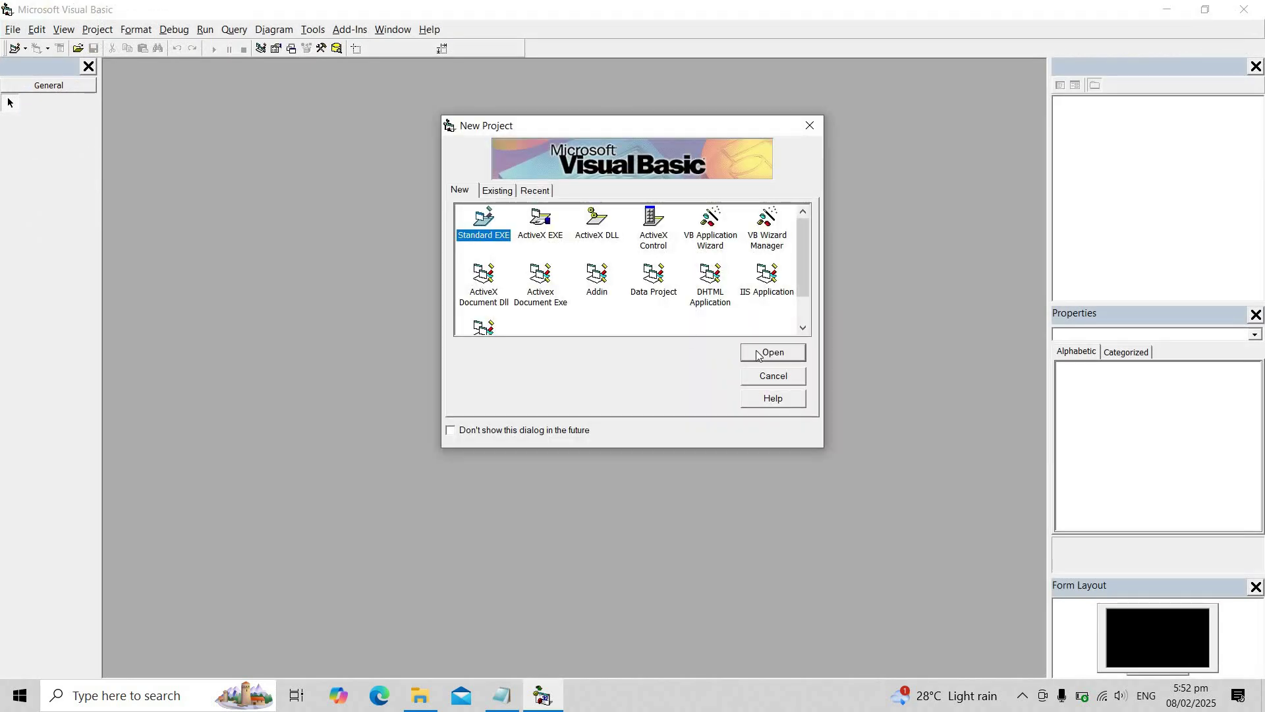
double_click(501, 225)
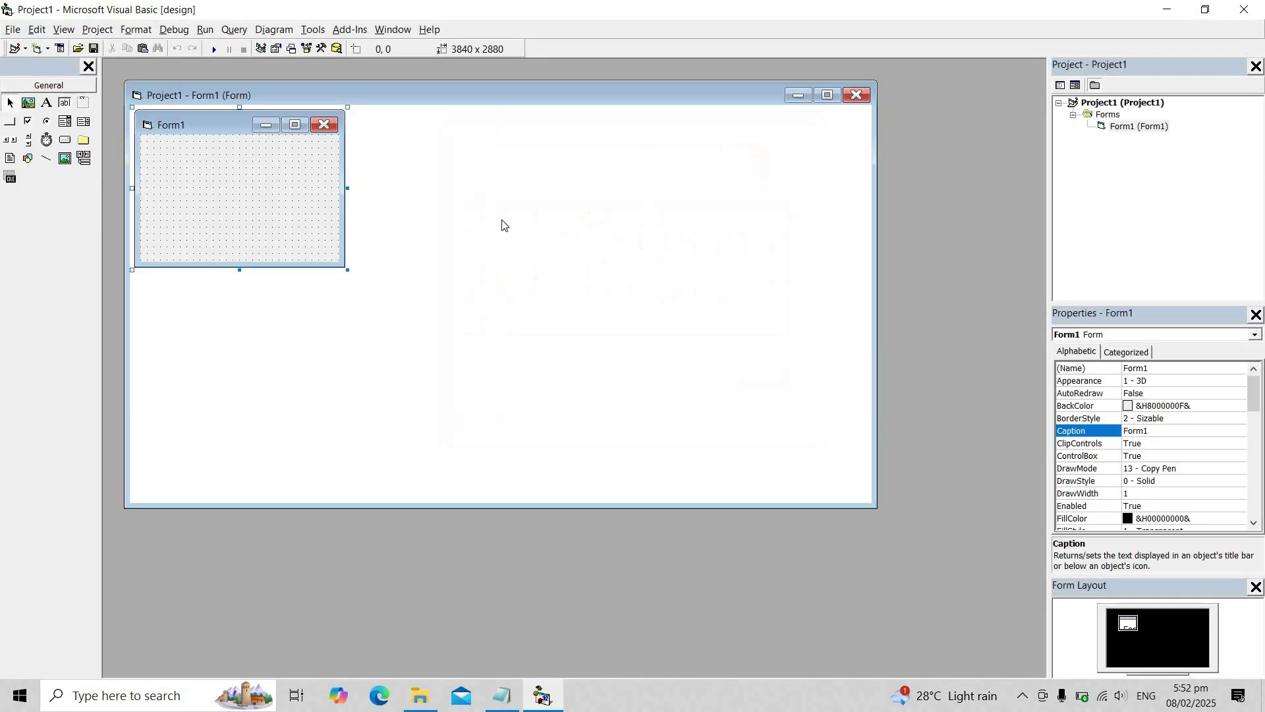
left_click(828, 95)
left_click_drag(318, 222, 391, 348)
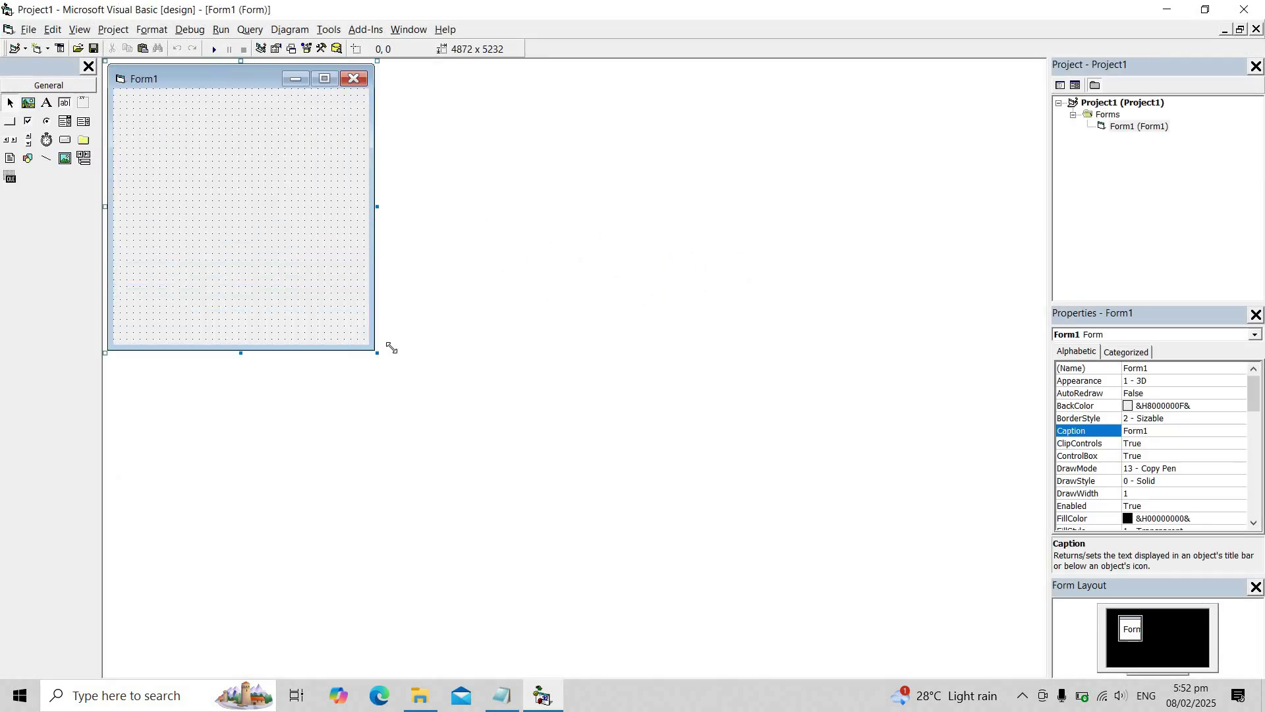
double_click(327, 246)
key("ctrl+a")
key("Delete")
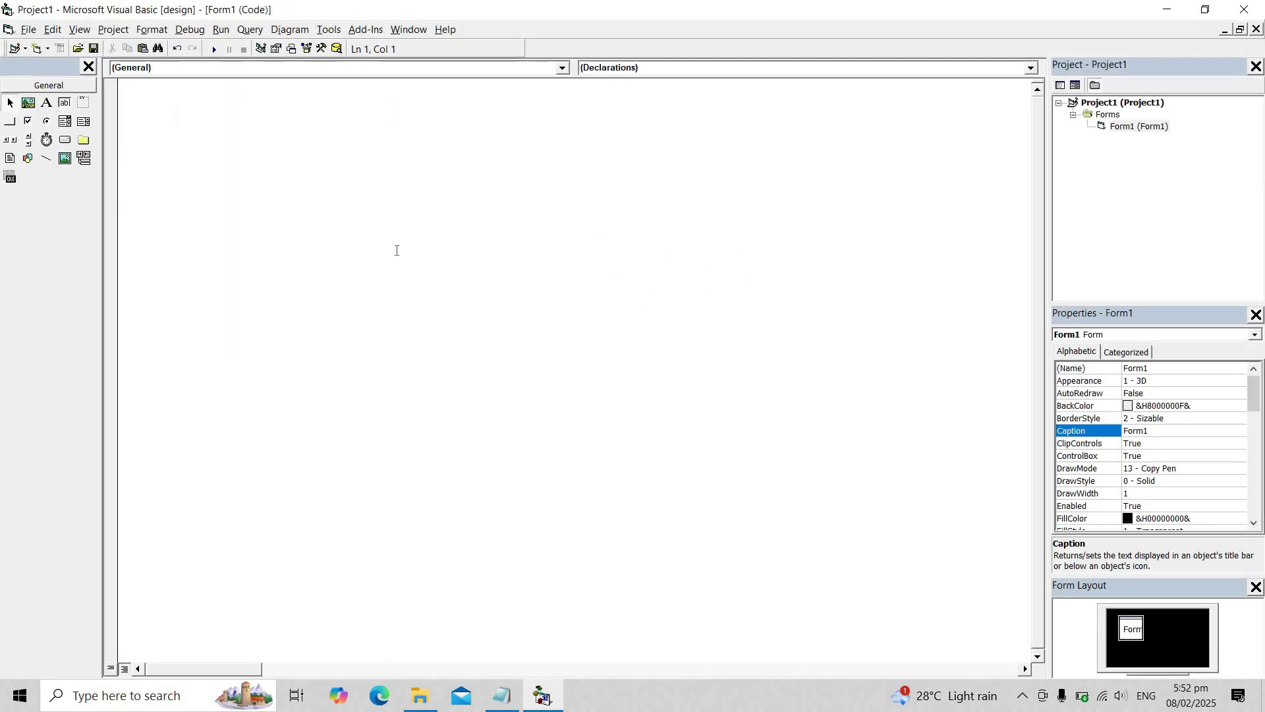
key("ctrl+v")
left_click_drag(1039, 278, 1040, 172)
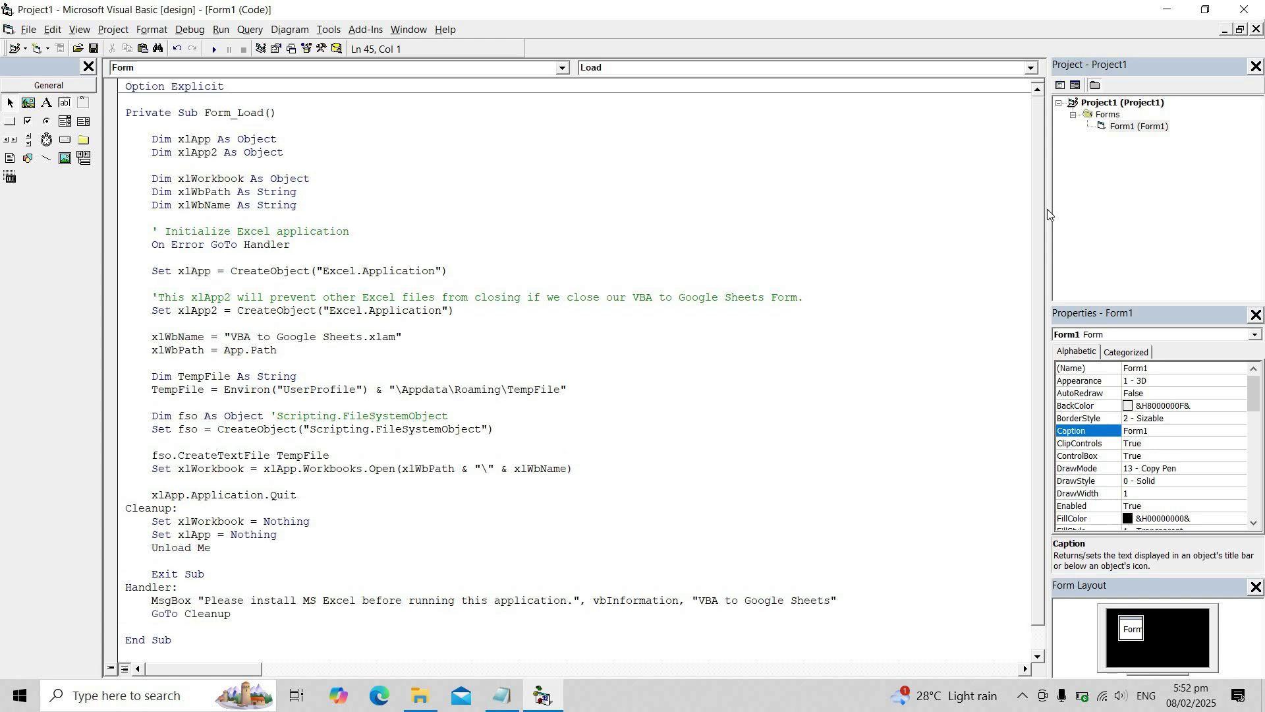
Rename the project VBAtoGoogleSheets and the form Loader.
left_click(1123, 102)
type("V")
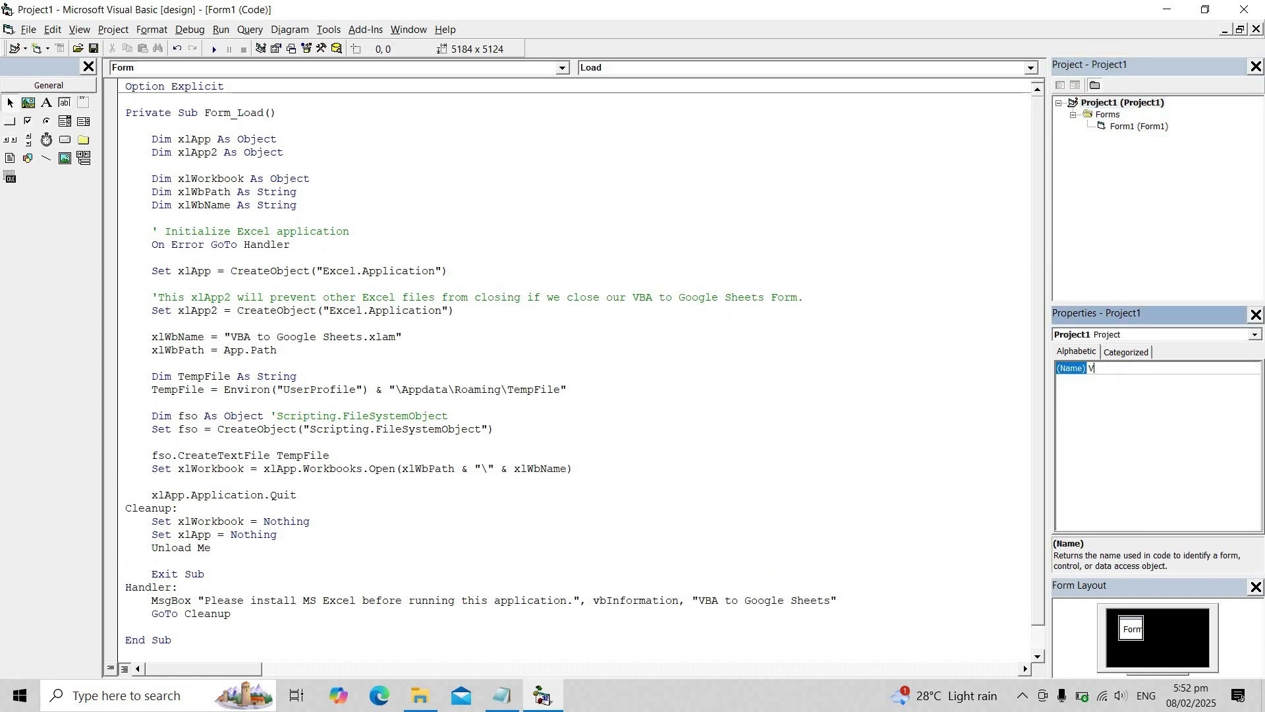
type("BAtoGoogleSheets")
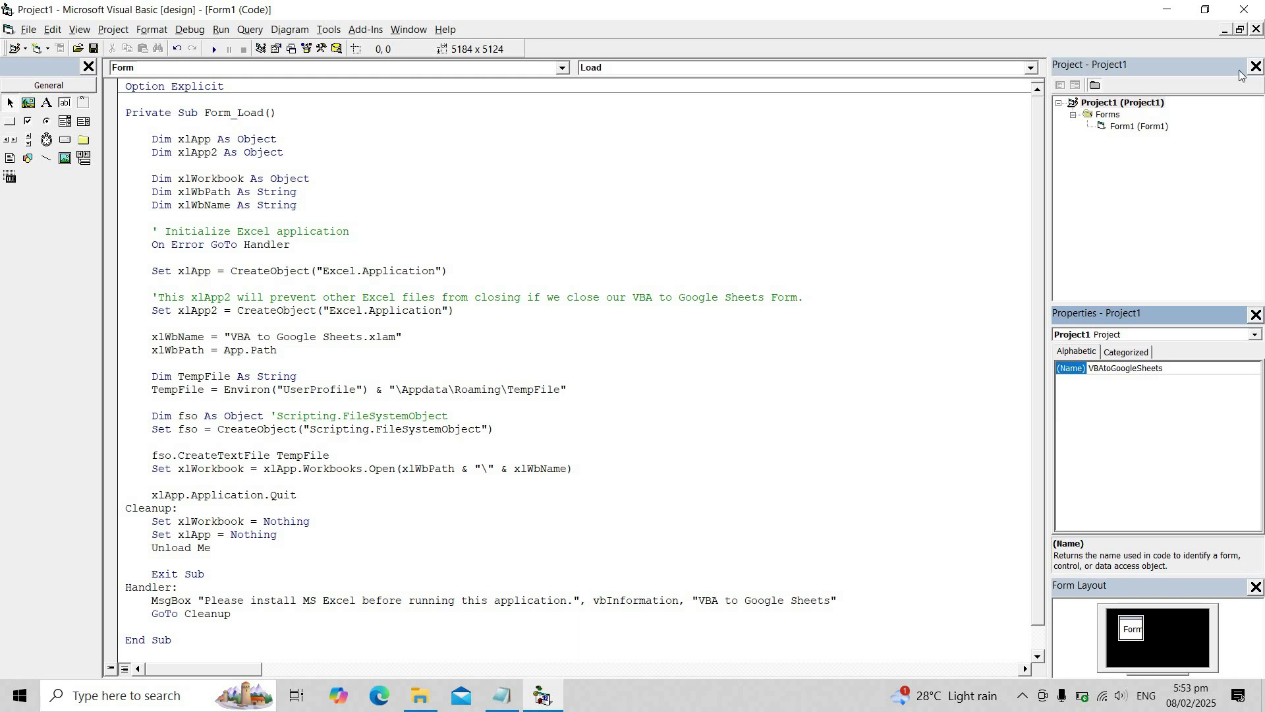
left_click(1121, 126)
left_click(1085, 369)
type("Loader")
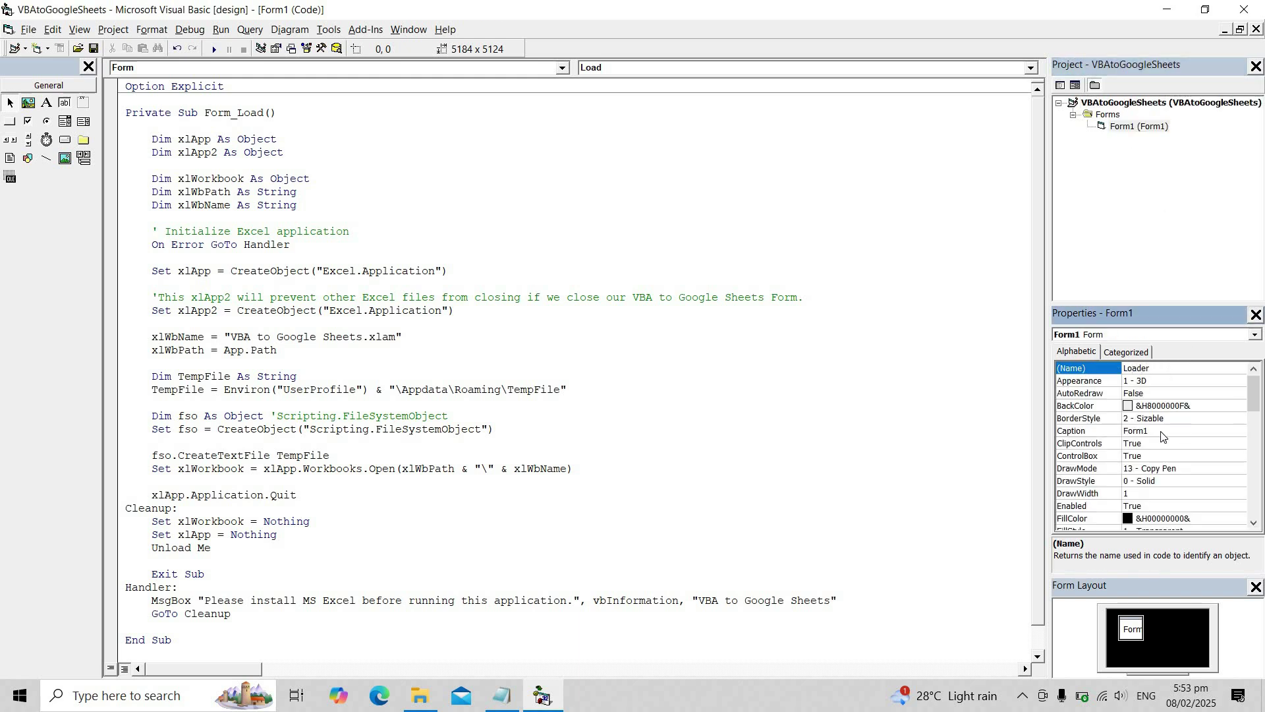
left_click(1081, 430)
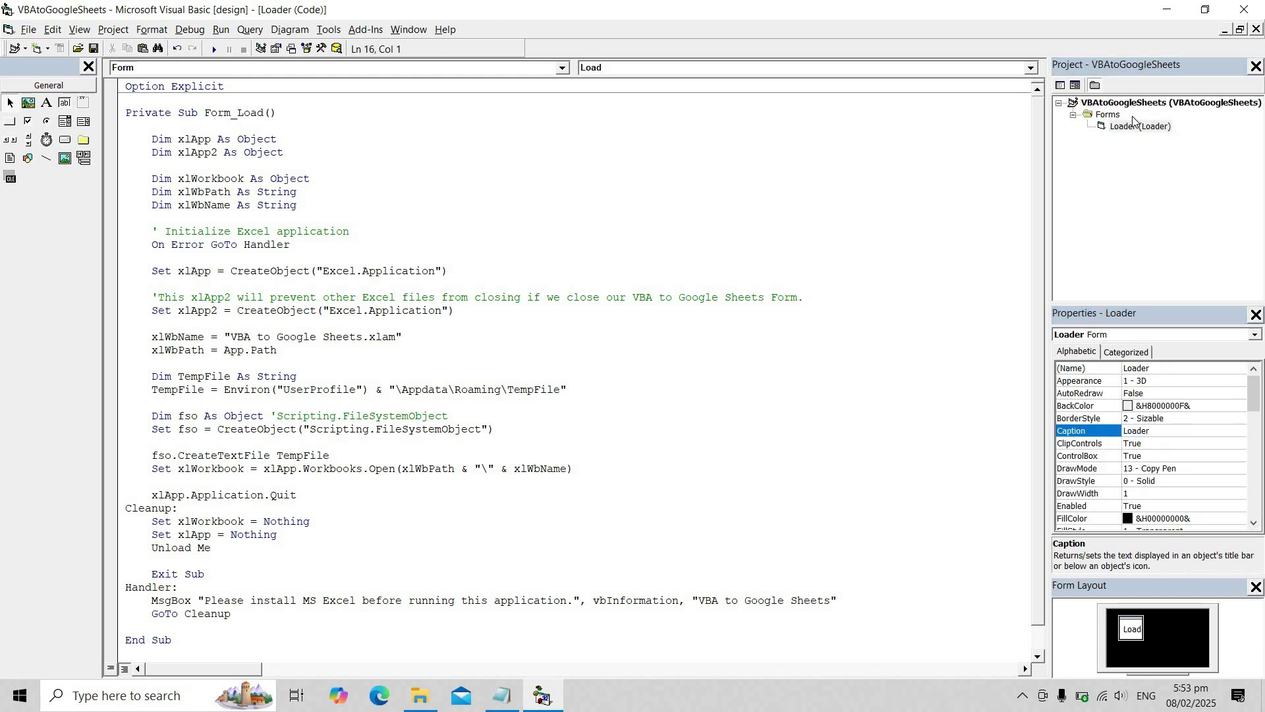
Set the Loader form's Icon to Google API Toolkit Pro.ico from the VBA to Google Sheets folder.
key("ctrl+r")
key("alt+f")
left_click(371, 142)
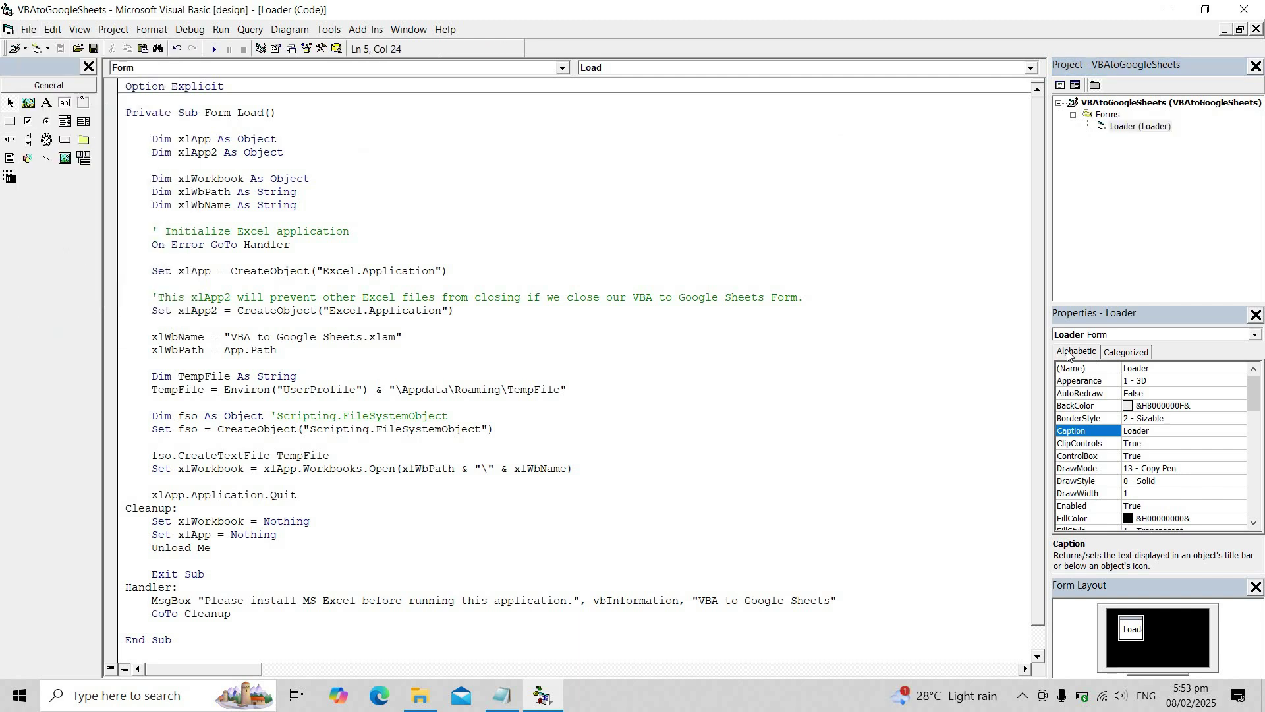
scroll(1195, 485, "down", 4)
double_click(1194, 481)
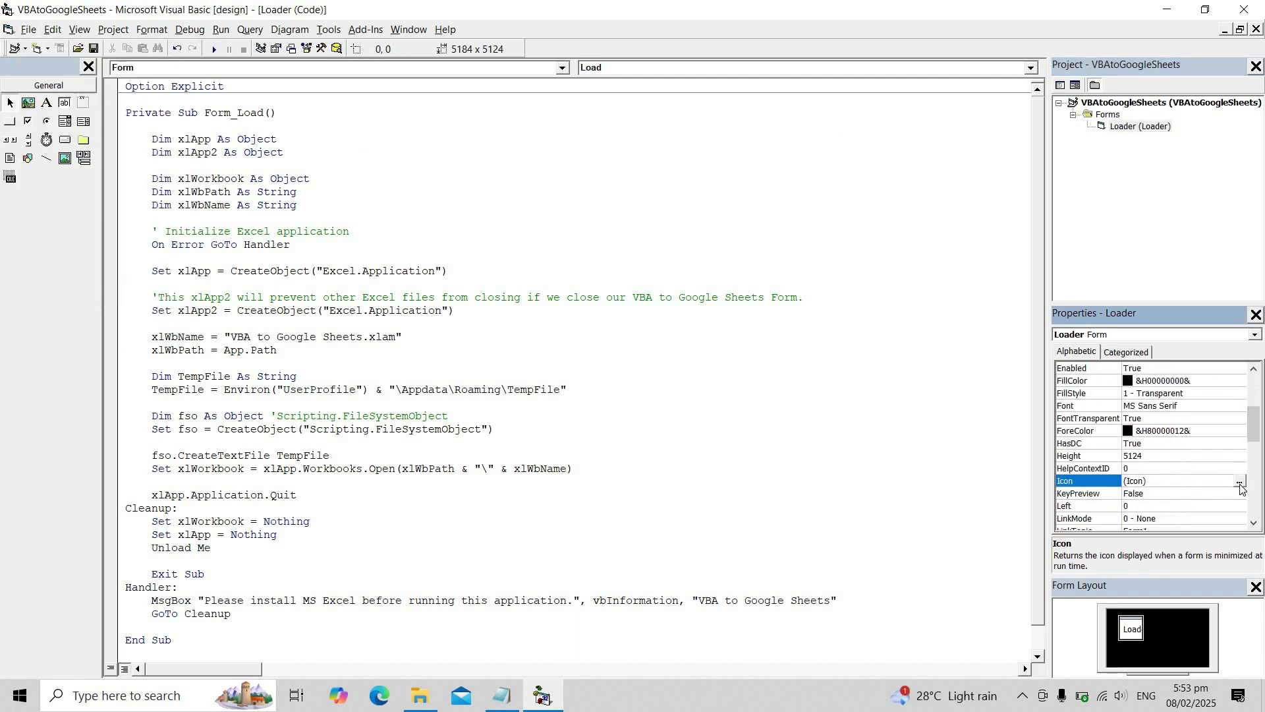
left_click(597, 182)
left_click(541, 195)
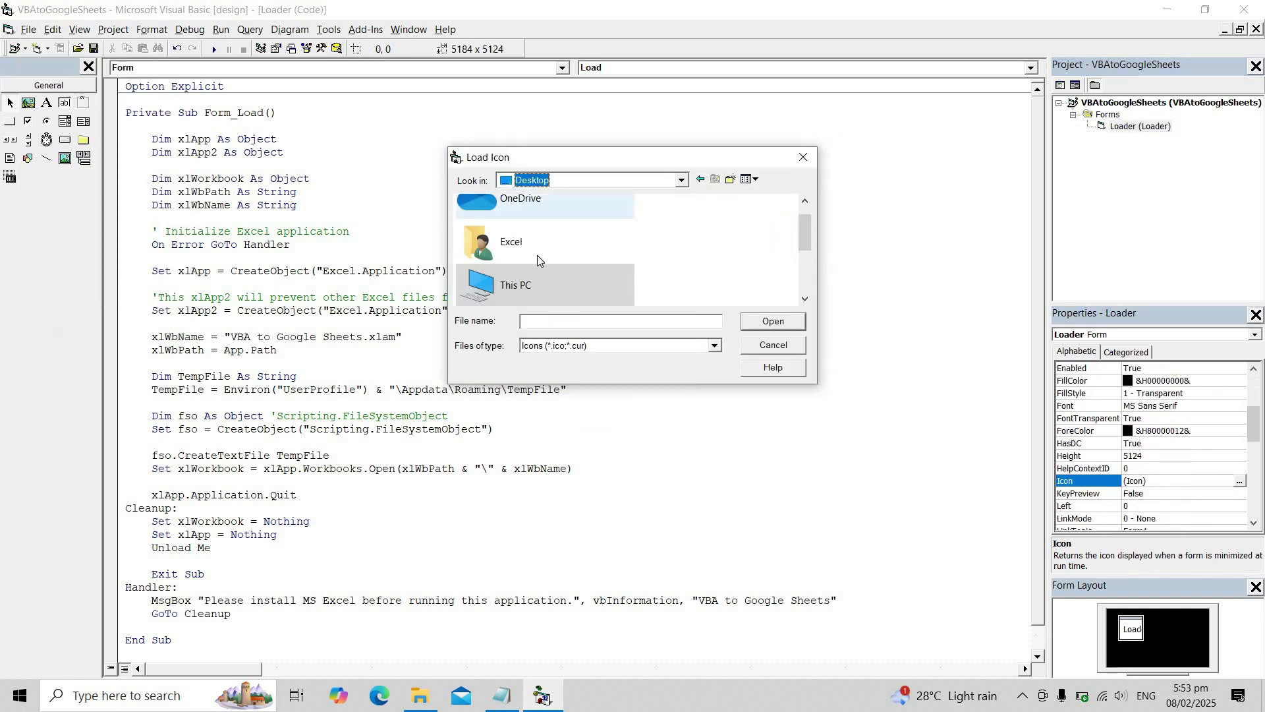
scroll(580, 257, "down", 2)
double_click(567, 297)
left_click(527, 237)
left_click(773, 321)
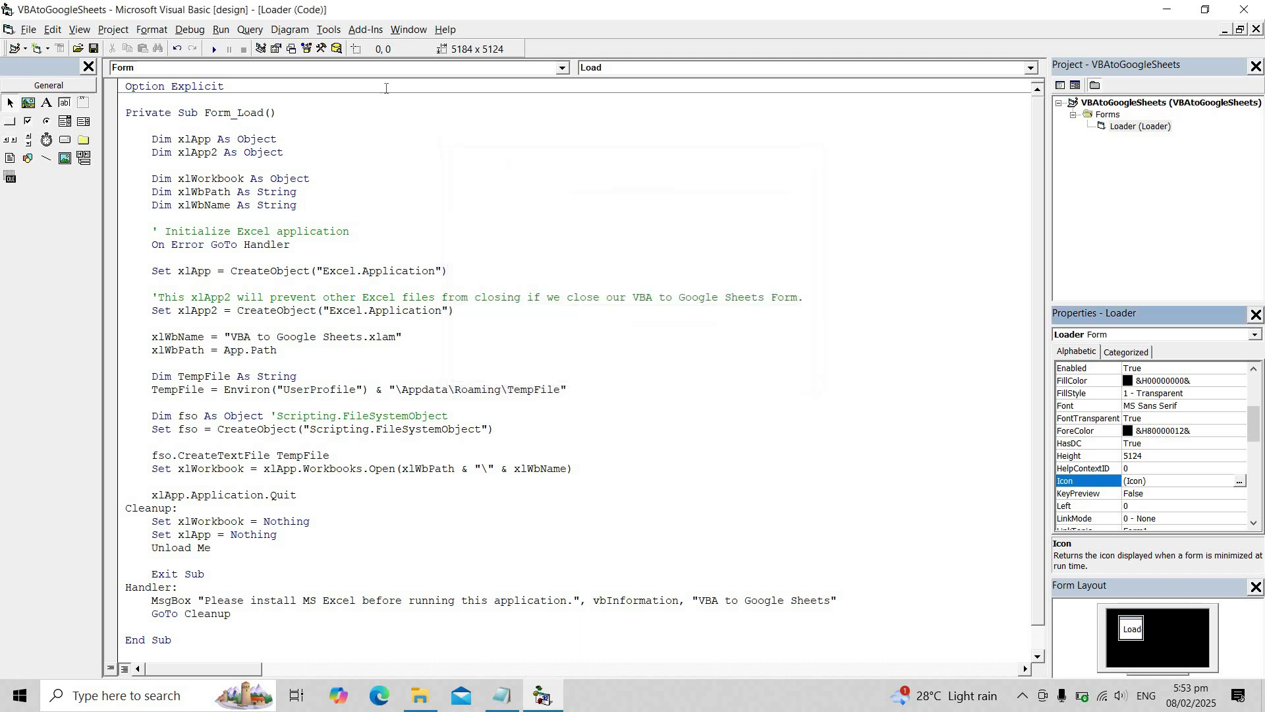
Make the project executable, naming it VBA to Google Sheets.exe.
left_click(33, 31)
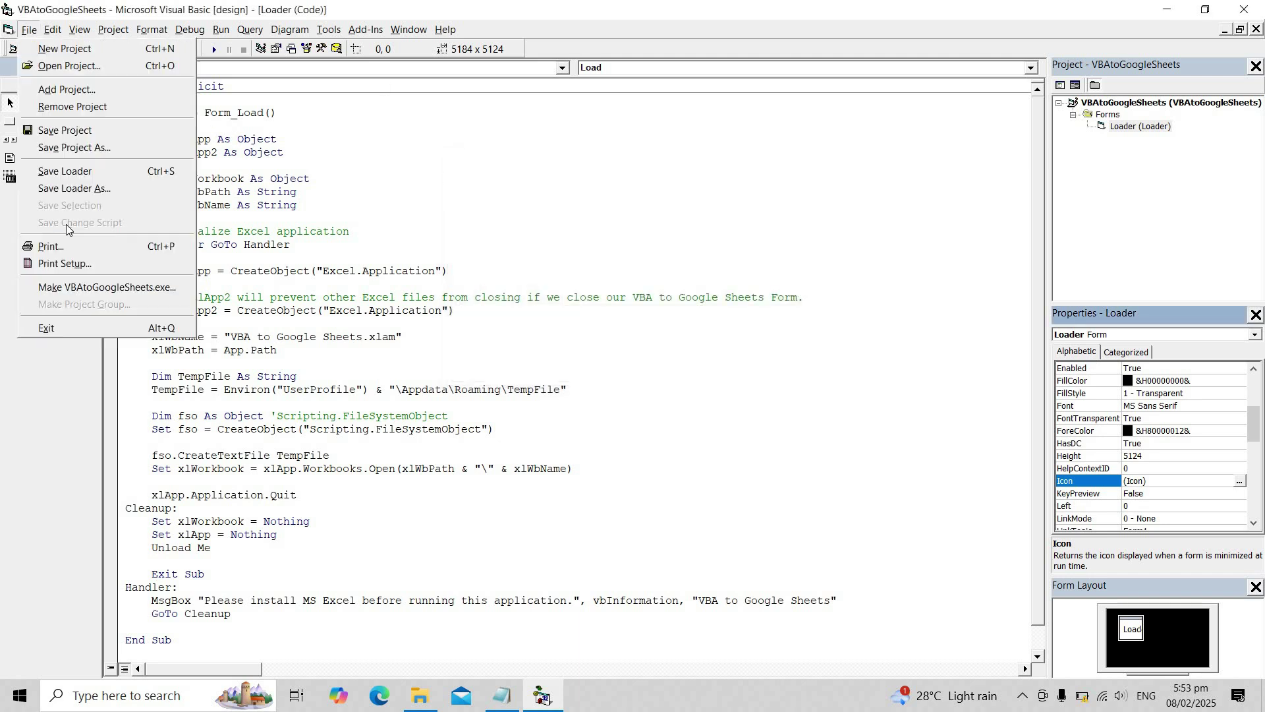
left_click(82, 288)
left_click(539, 313)
key("Right")
key("Right")
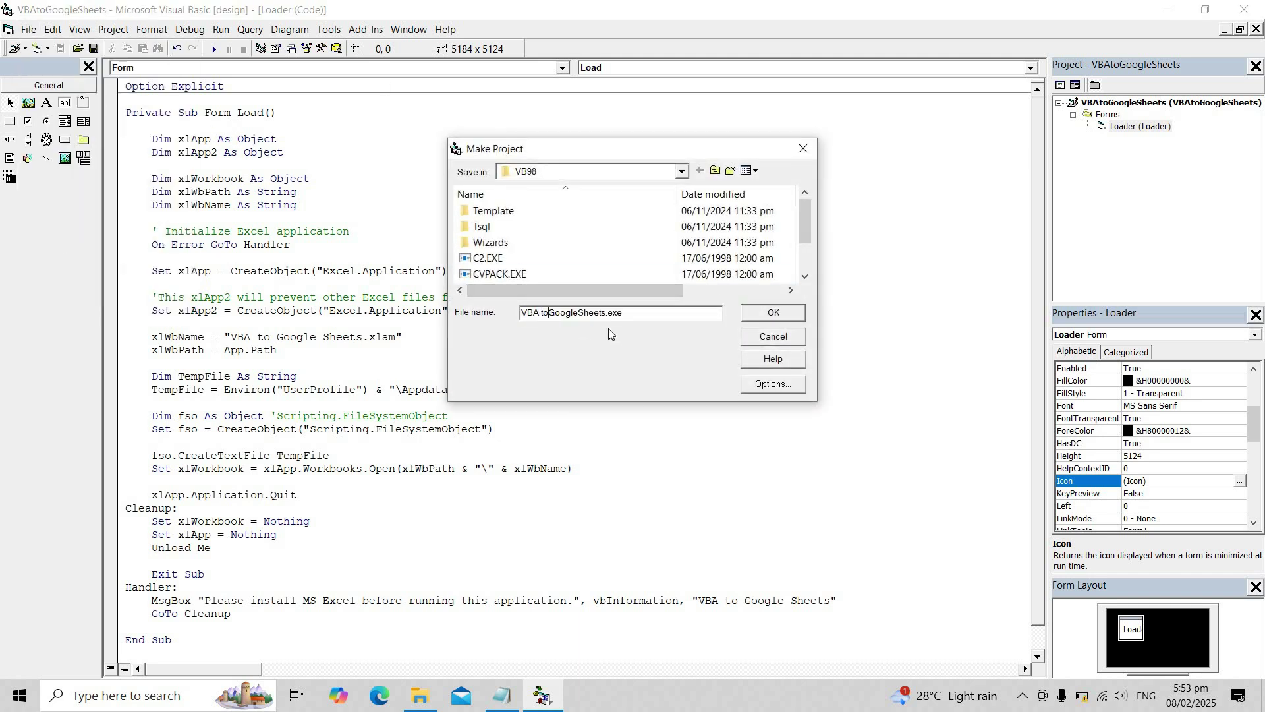
key("Right")
key("Right")
key("Right")
key("Right")
key("Right")
key("Right")
Build the exe into the Desktop's VBA to Google Sheets folder and select it in File Explorer.
left_click(682, 172)
left_click(530, 186)
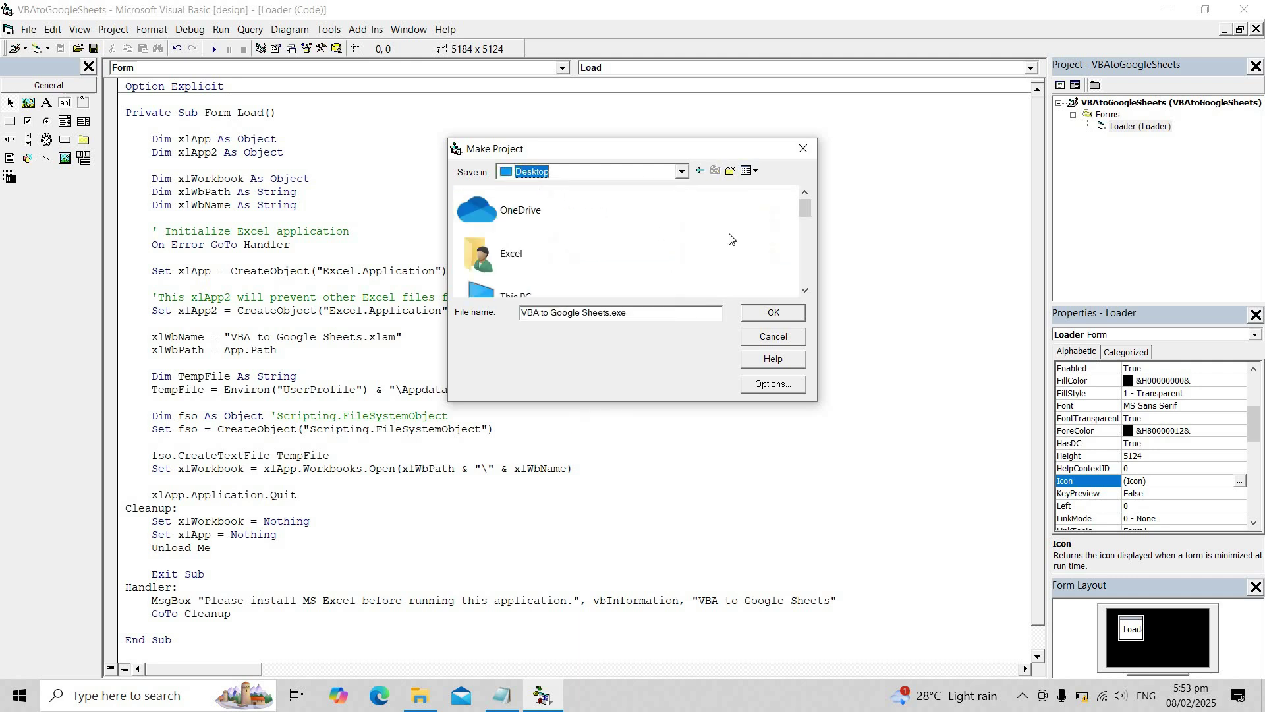
scroll(567, 236, "down", 4)
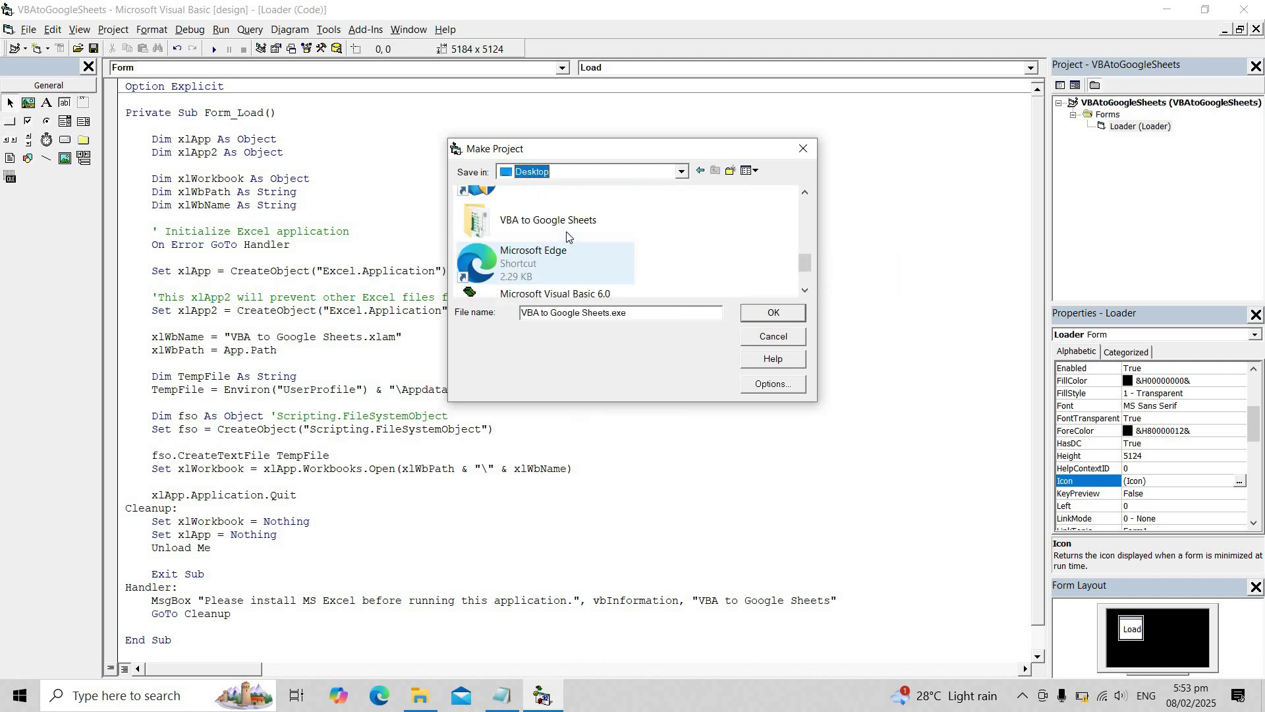
left_click(765, 312)
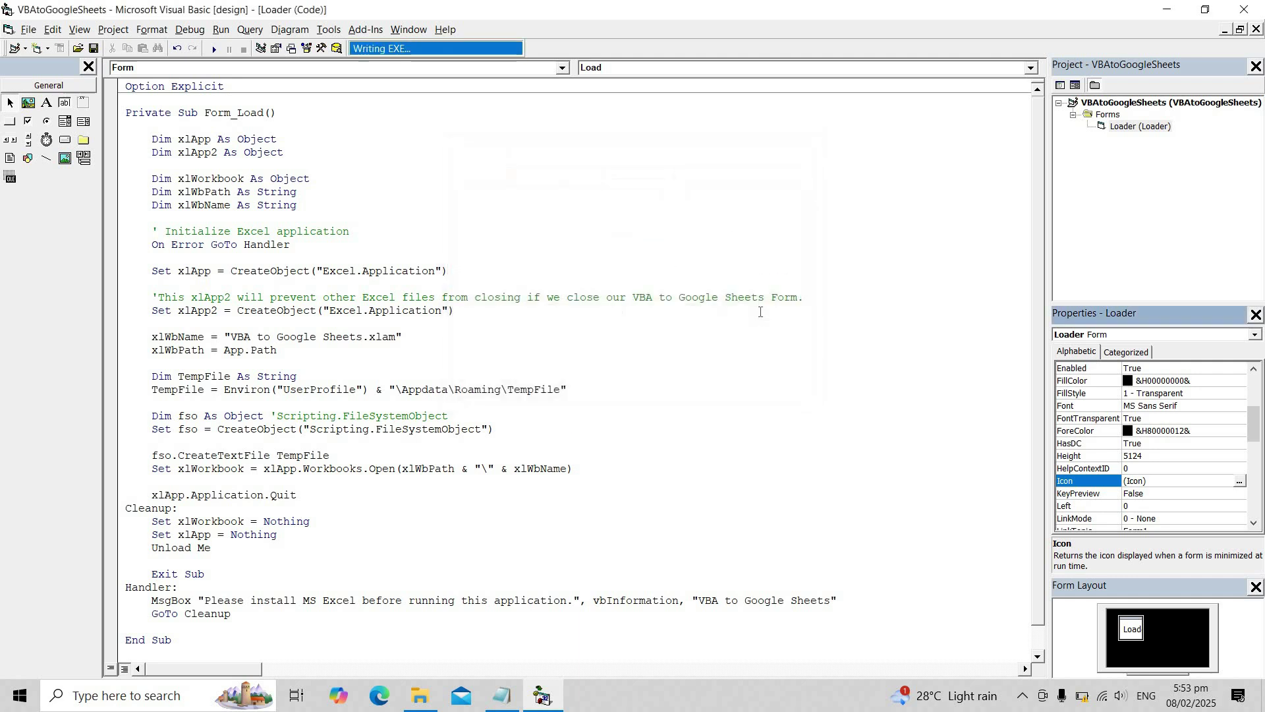
left_click(1172, 14)
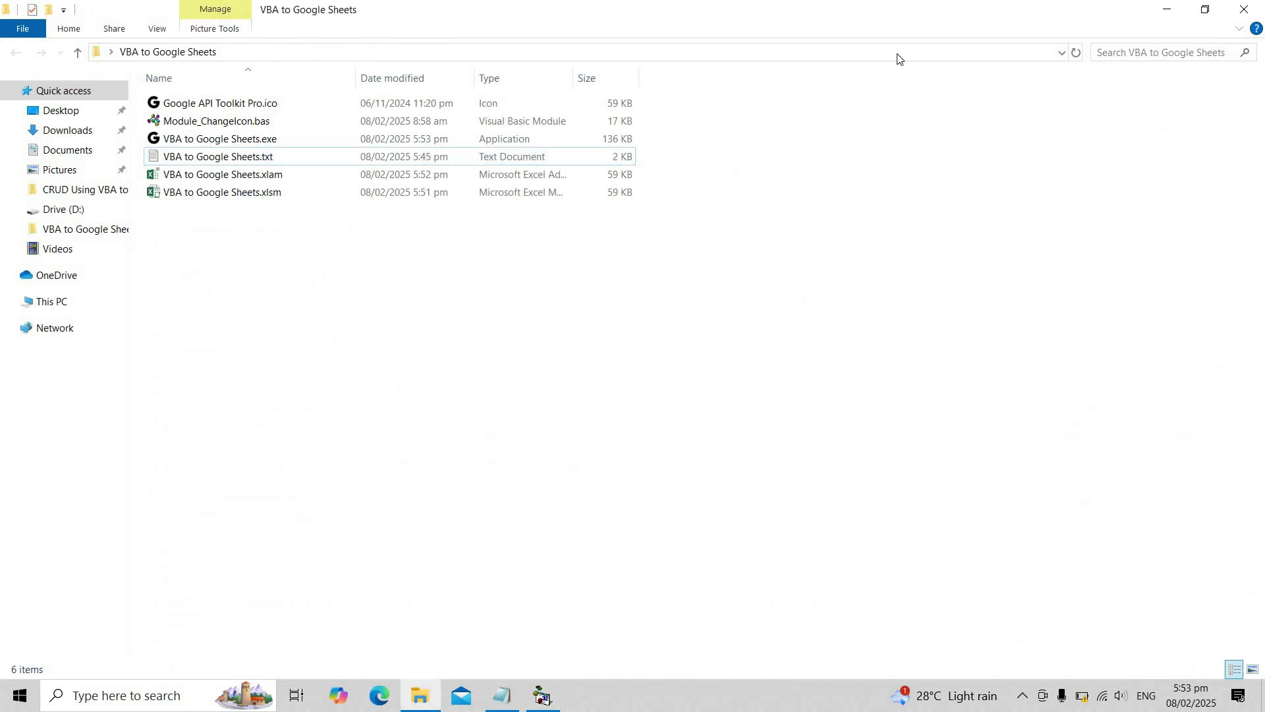
left_click(216, 144)
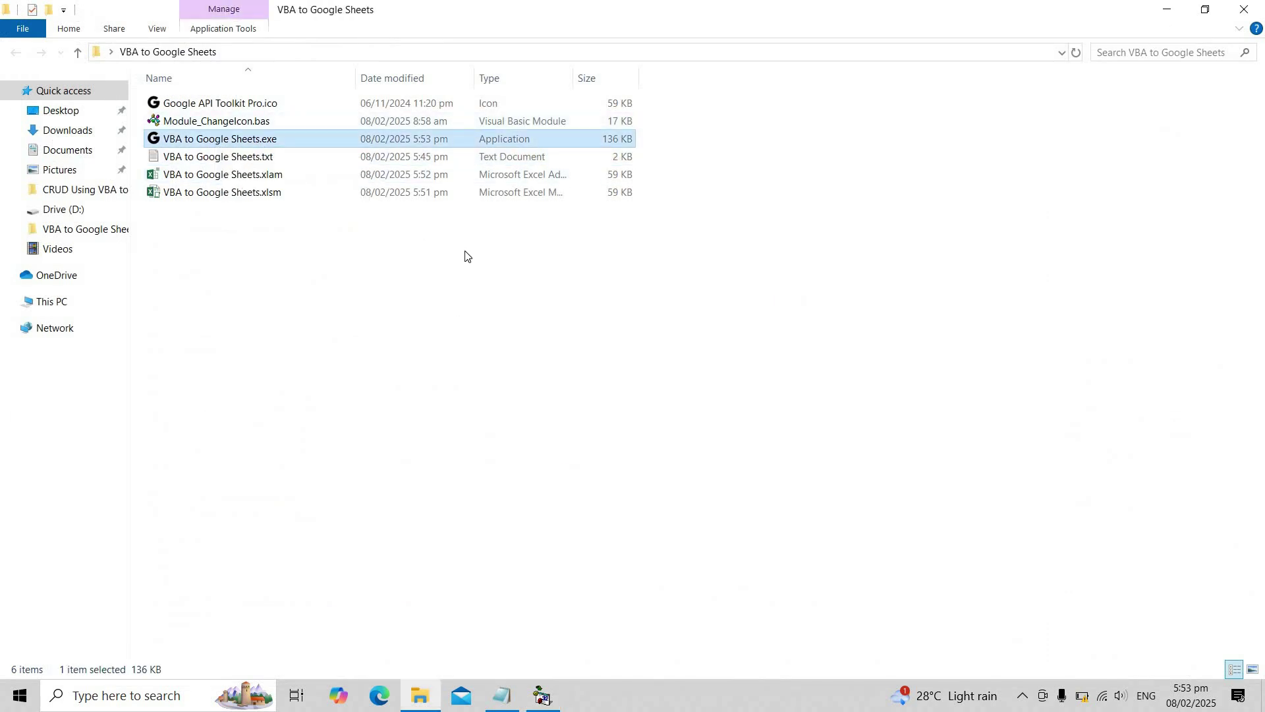
Run VBA to Google Sheets.exe, close Visual Basic without saving, and close the form.
double_click(313, 134)
left_click(1164, 14)
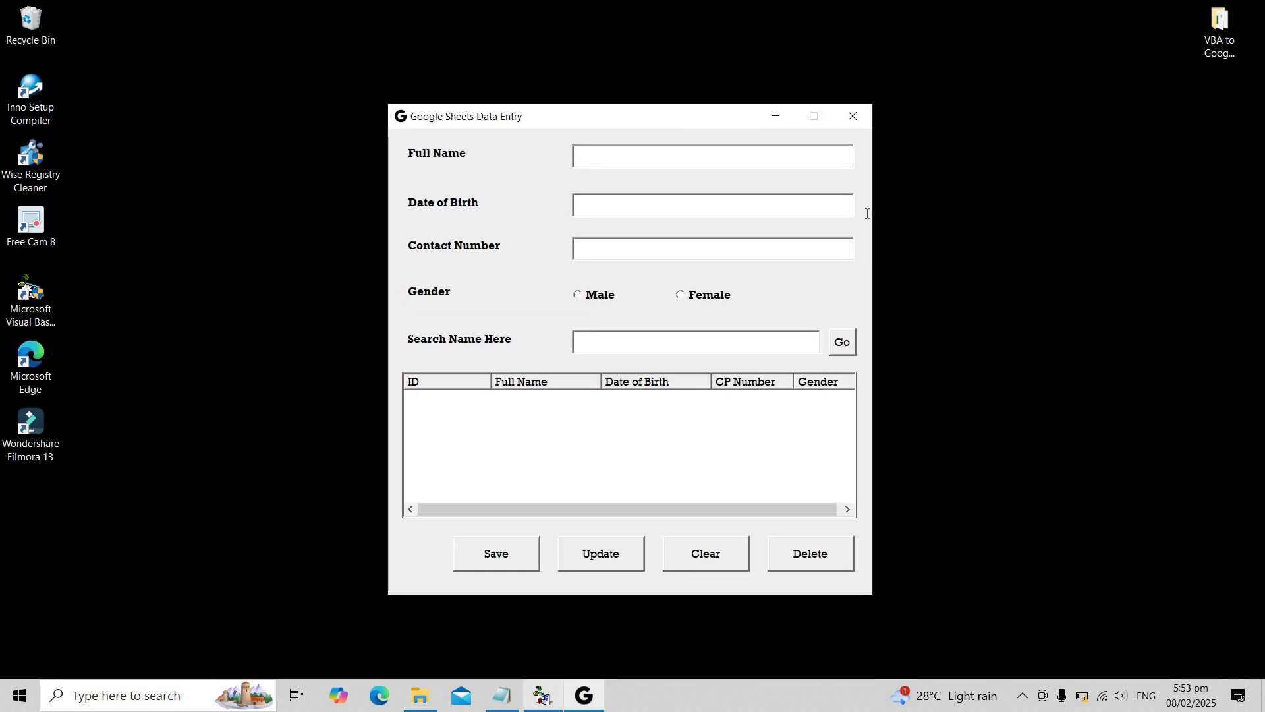
left_click(544, 695)
left_click(1255, 10)
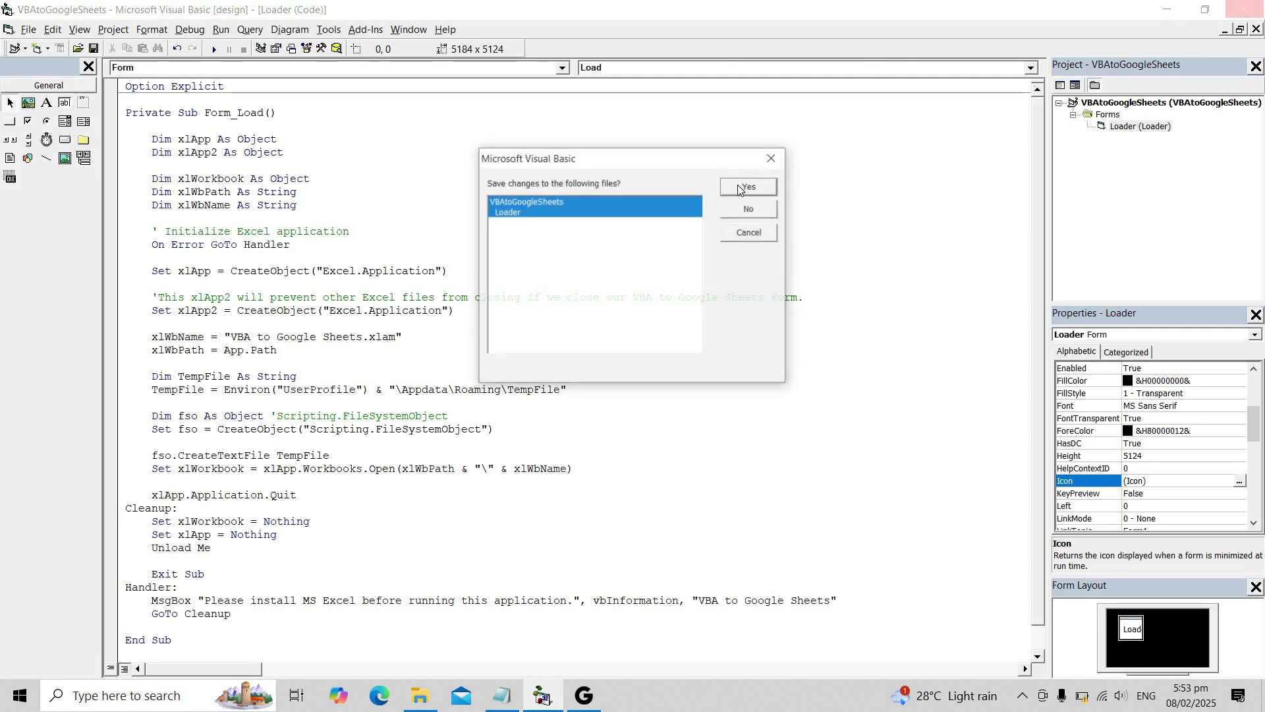
left_click(744, 210)
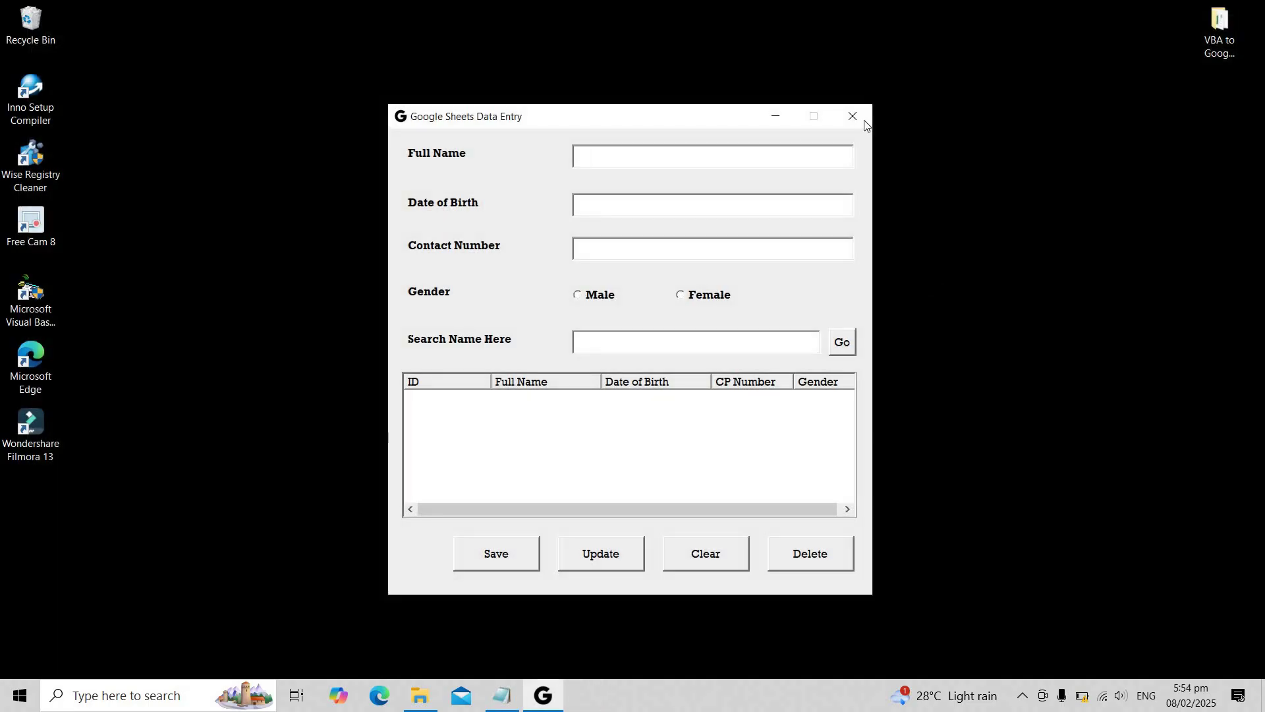
left_click(855, 119)
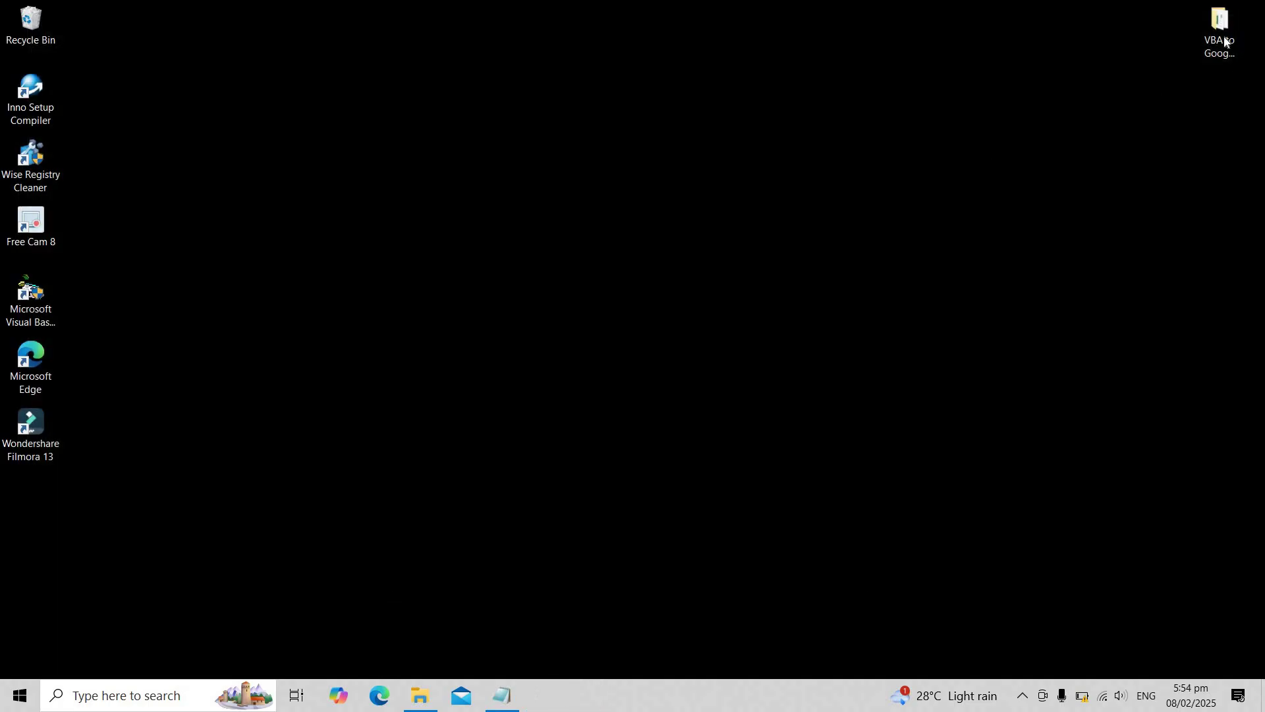
Relaunch the app from the VBA to Google Sheets folder and load existing records.
double_click(1223, 36)
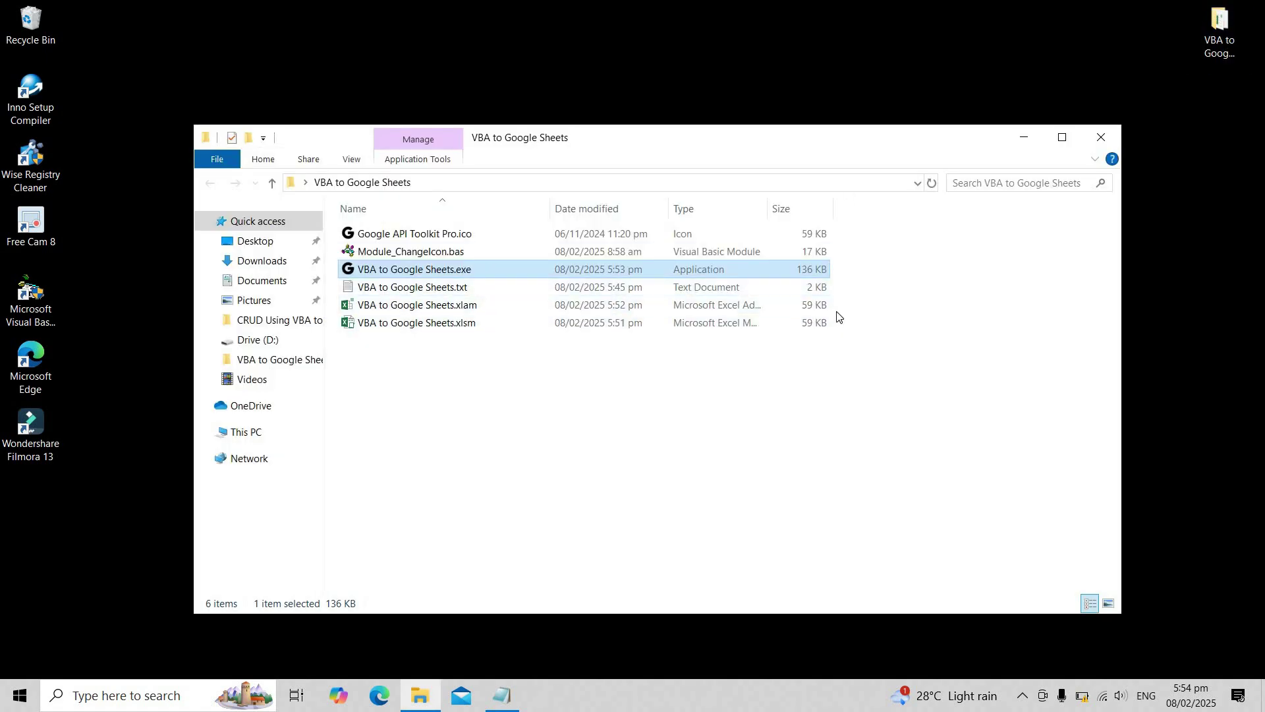
left_click(1023, 137)
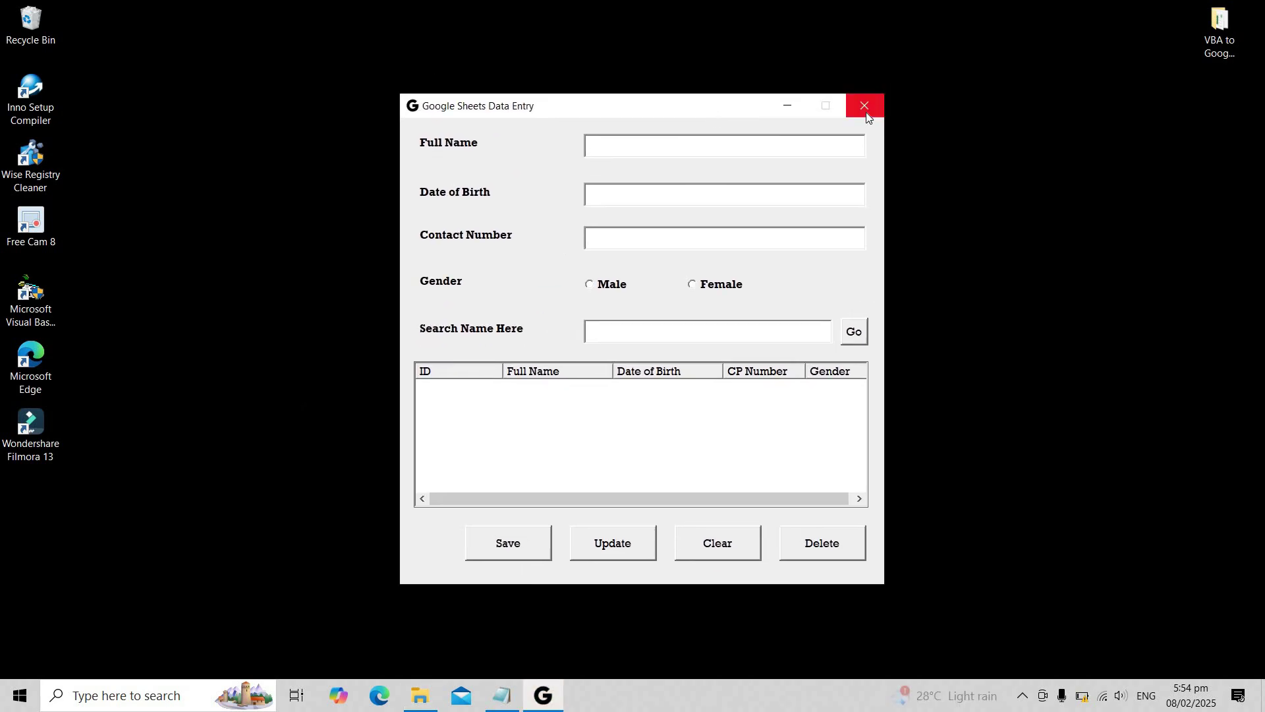
left_click(853, 335)
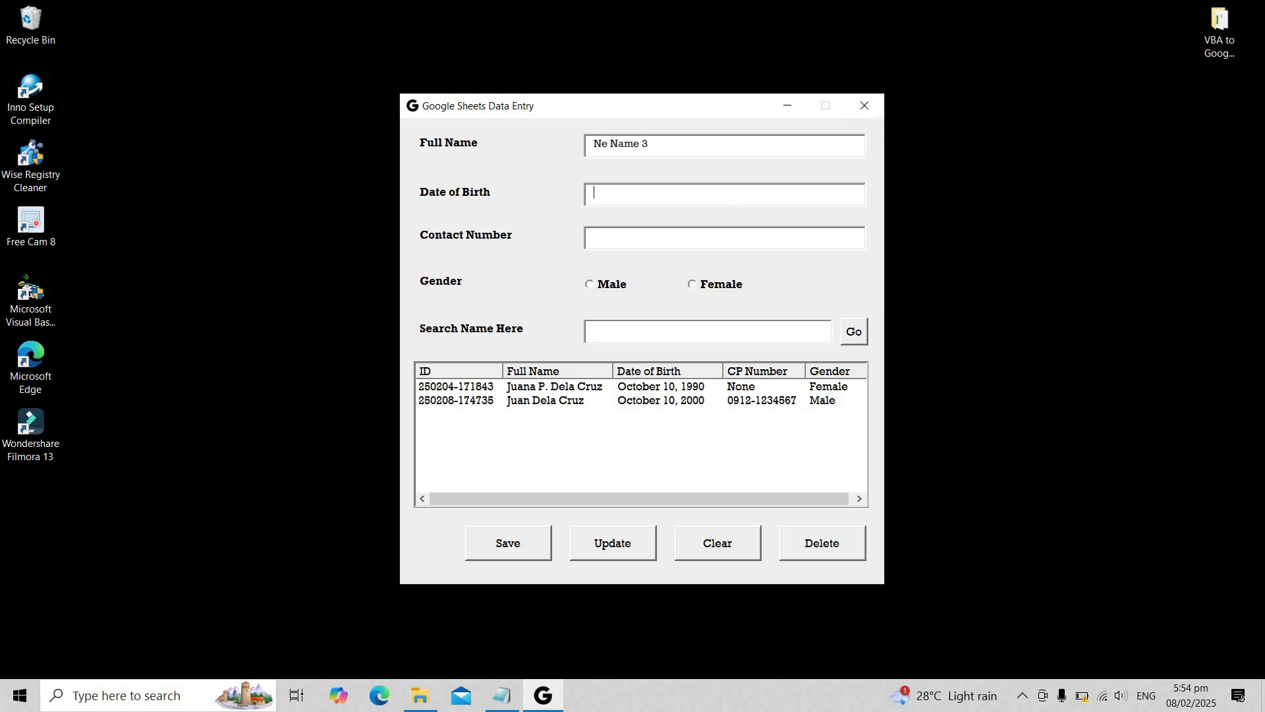
Enter a new record with a 2019 date of birth and contact number, and save it.
type("2019")
left_click(691, 284)
left_click(714, 238)
type("None")
left_click(508, 542)
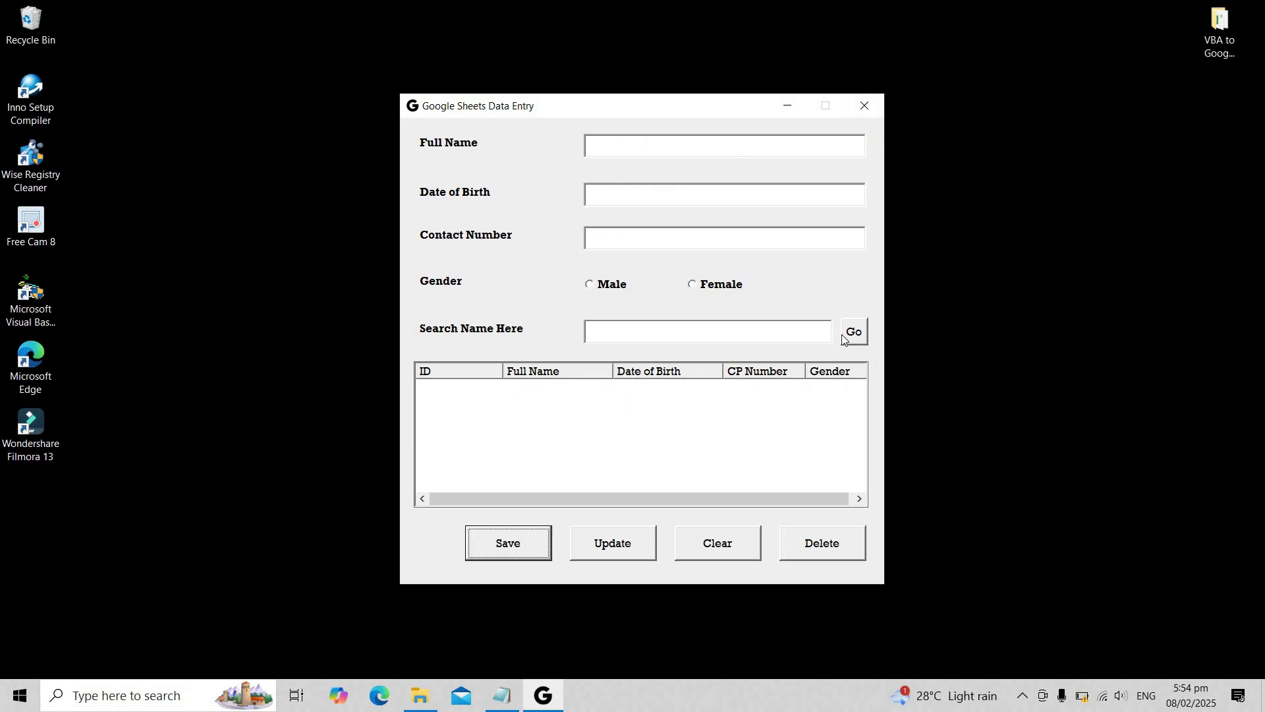
Correct the third record's name to New Name 3 with Update, clear the form, and close the app.
left_click(665, 415)
left_click(605, 144)
type("w")
left_click(616, 543)
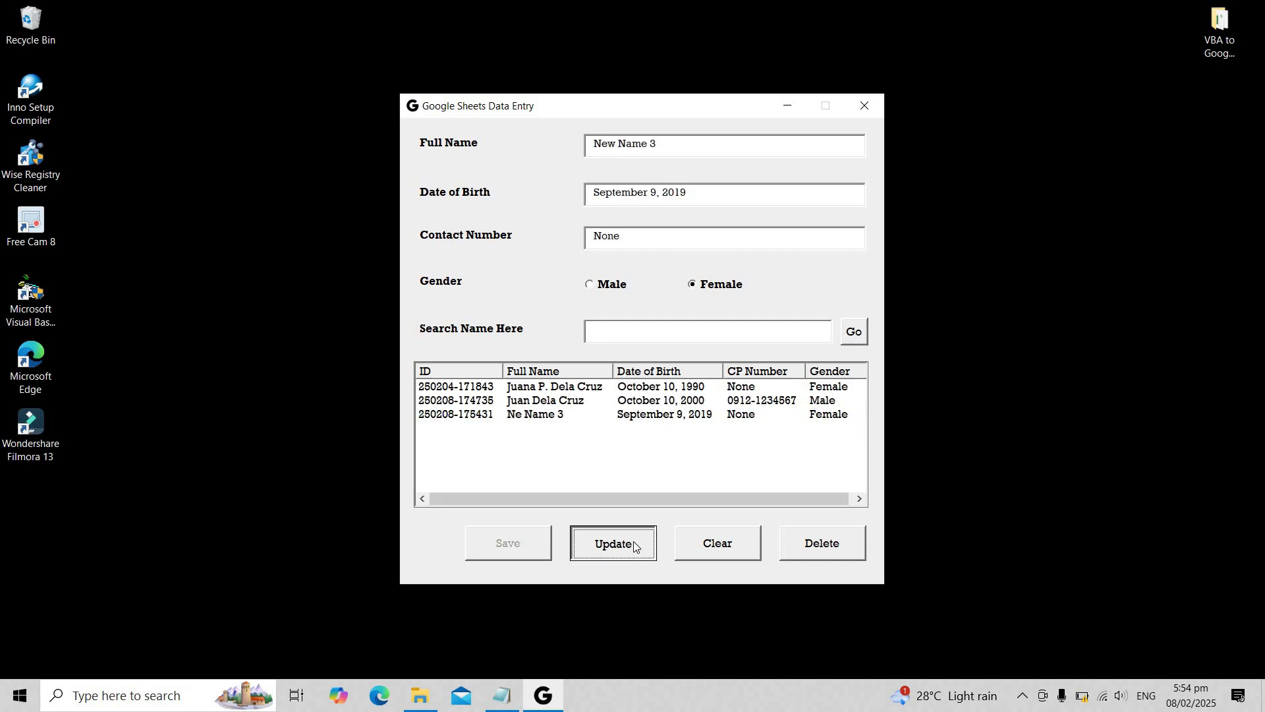
left_click(716, 546)
left_click(865, 107)
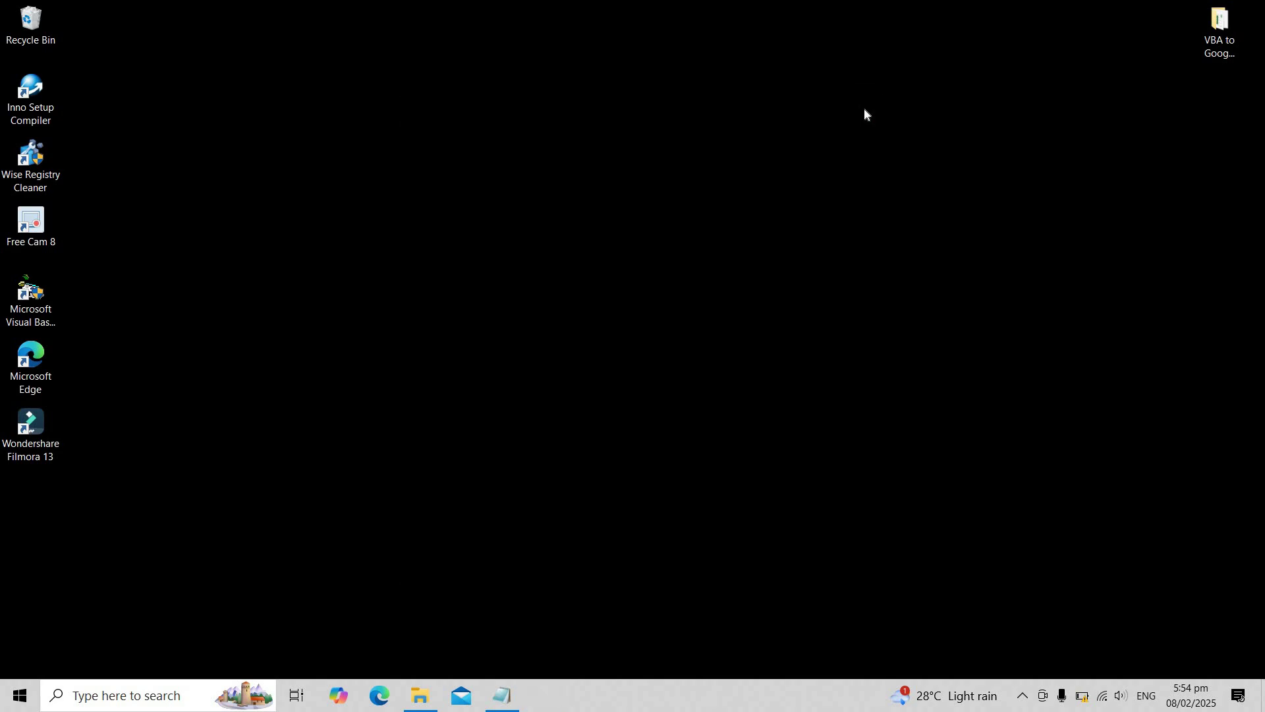
Start a new script with Inno Setup Compiler's Script Wizard.
double_click(29, 99)
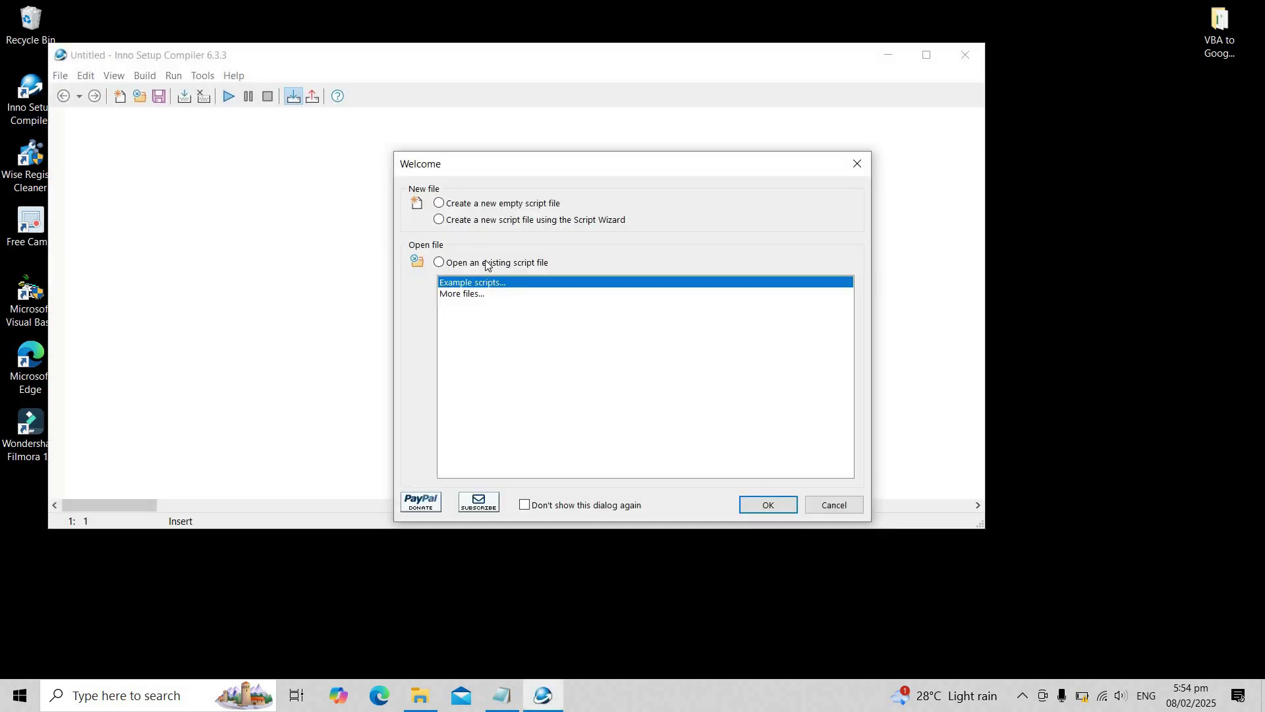
left_click(475, 224)
left_click(767, 505)
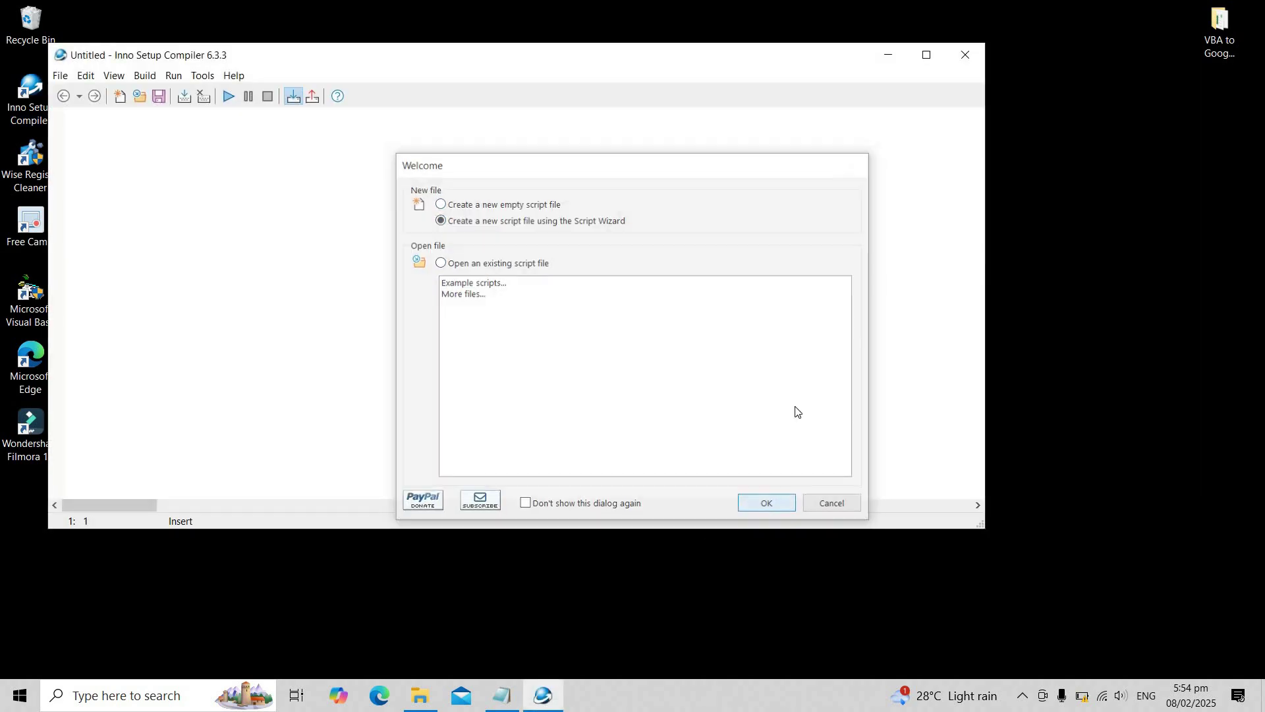
left_click(733, 480)
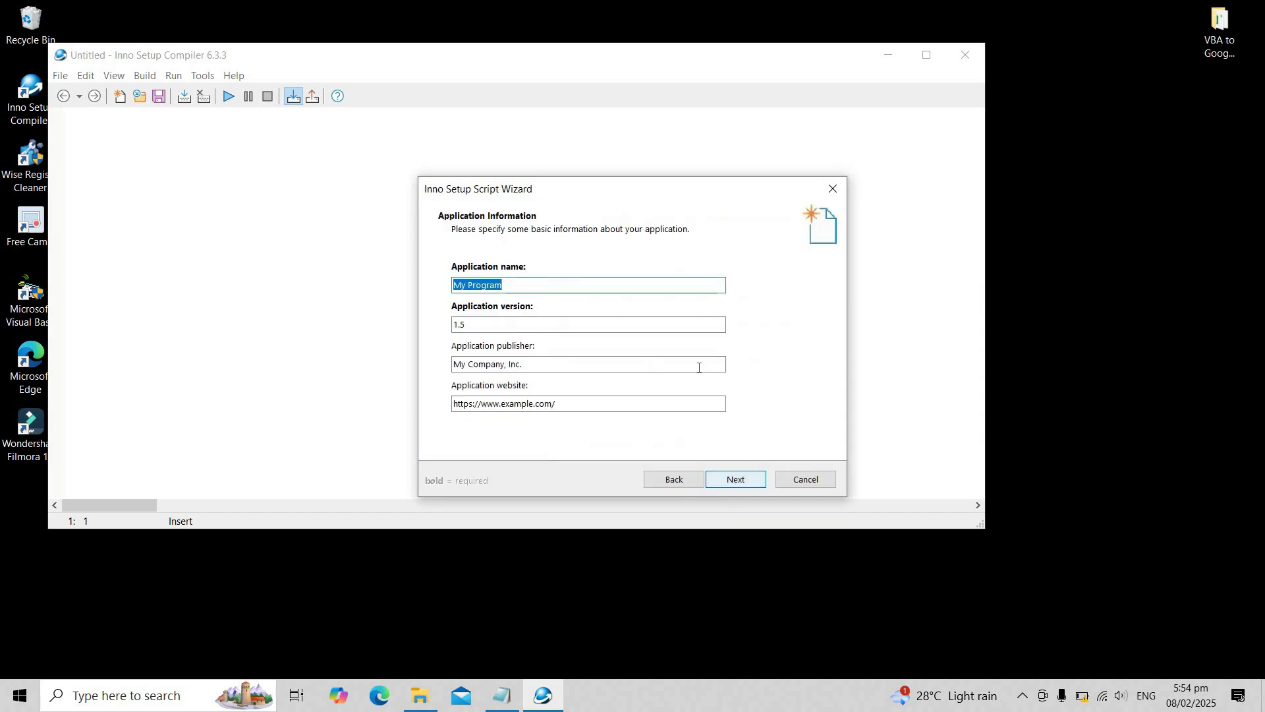
Enter application name VBA to Google Sheets, version 1.0, publisher Make It Happen With Excel, and no website.
type("VBA to Google Sheet")
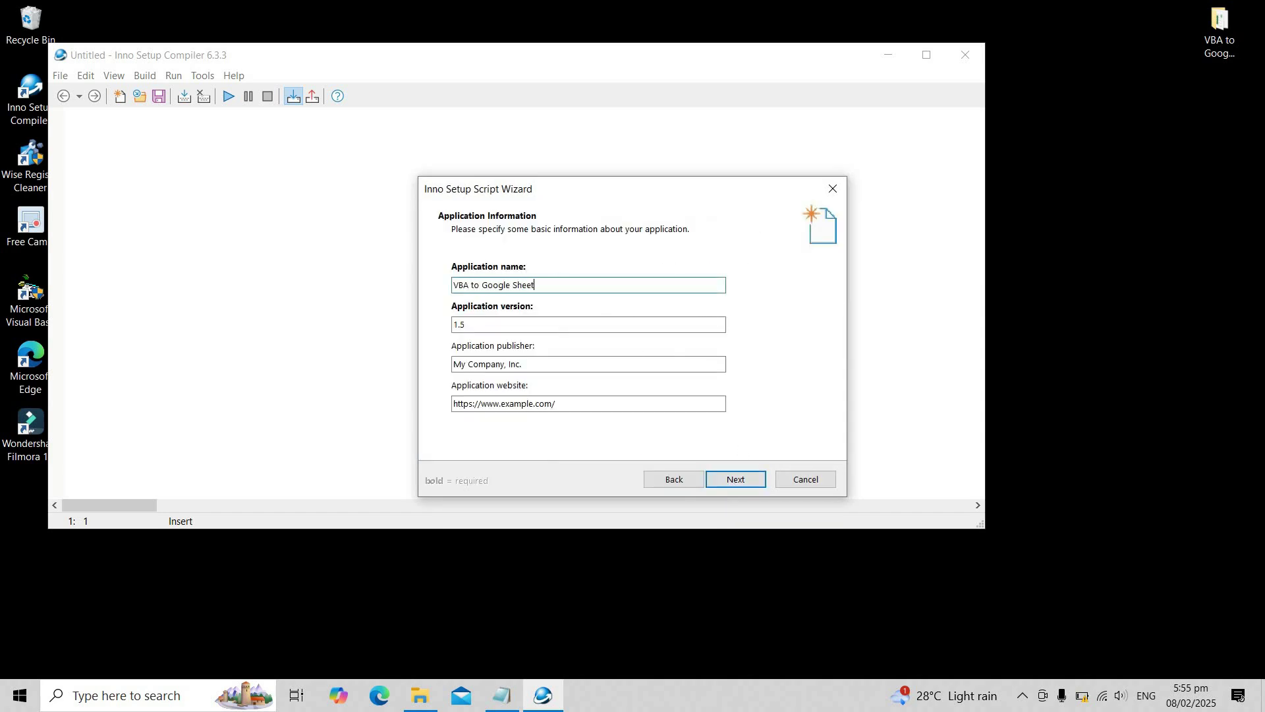
type("s")
key("Tab")
type("1.0")
key("Tab")
type("Make ")
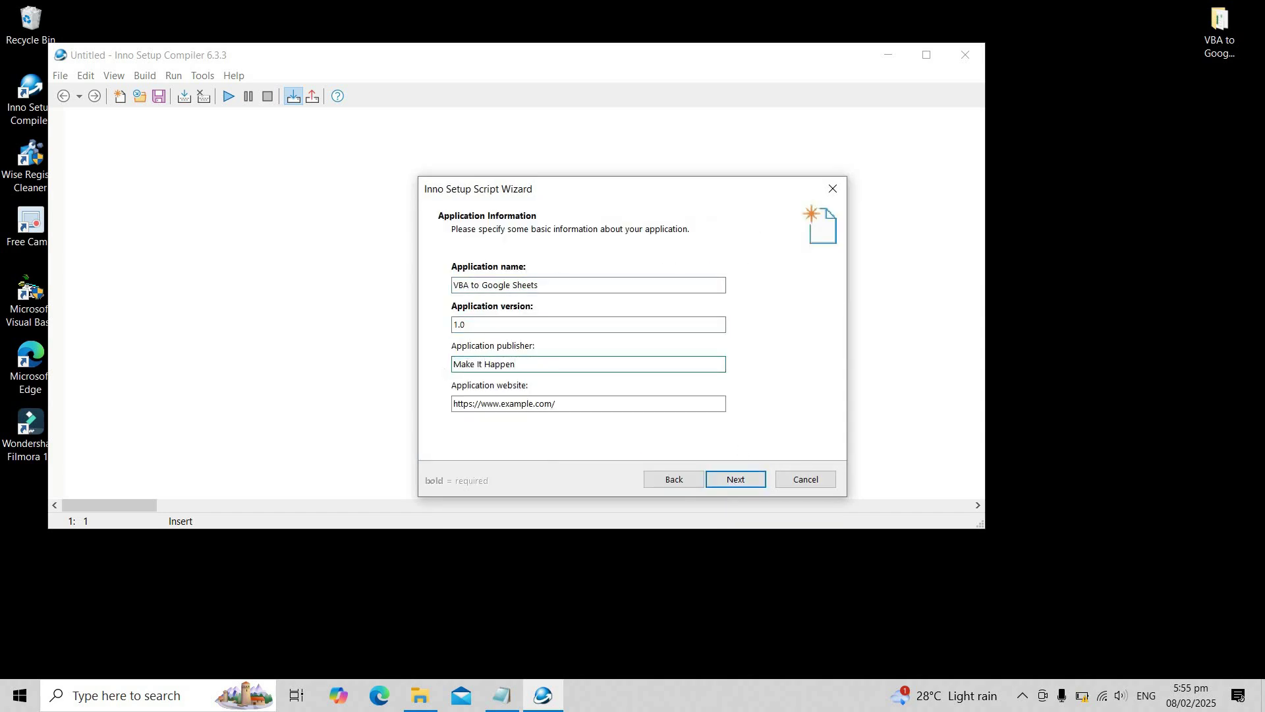
type("It Happen With Excel")
key("Tab")
key("BackSpace")
Set the application base folder to Custom.
left_click(737, 480)
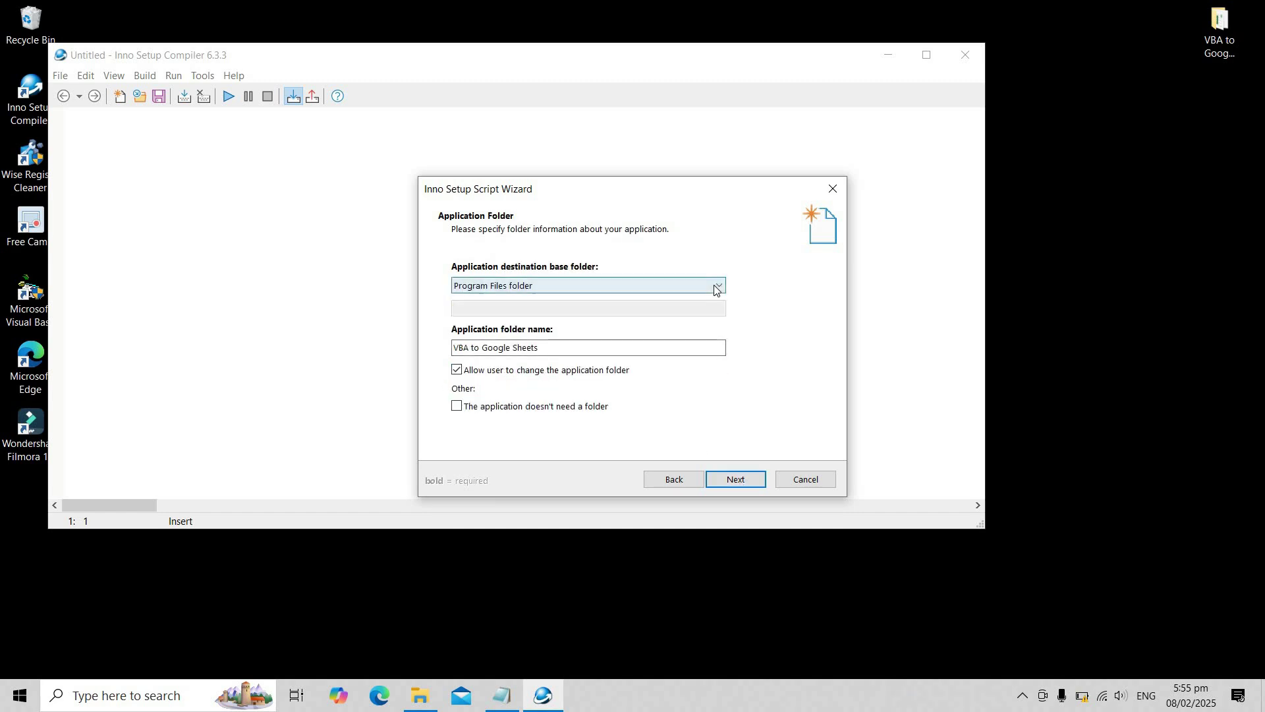
left_click(714, 285)
left_click(668, 313)
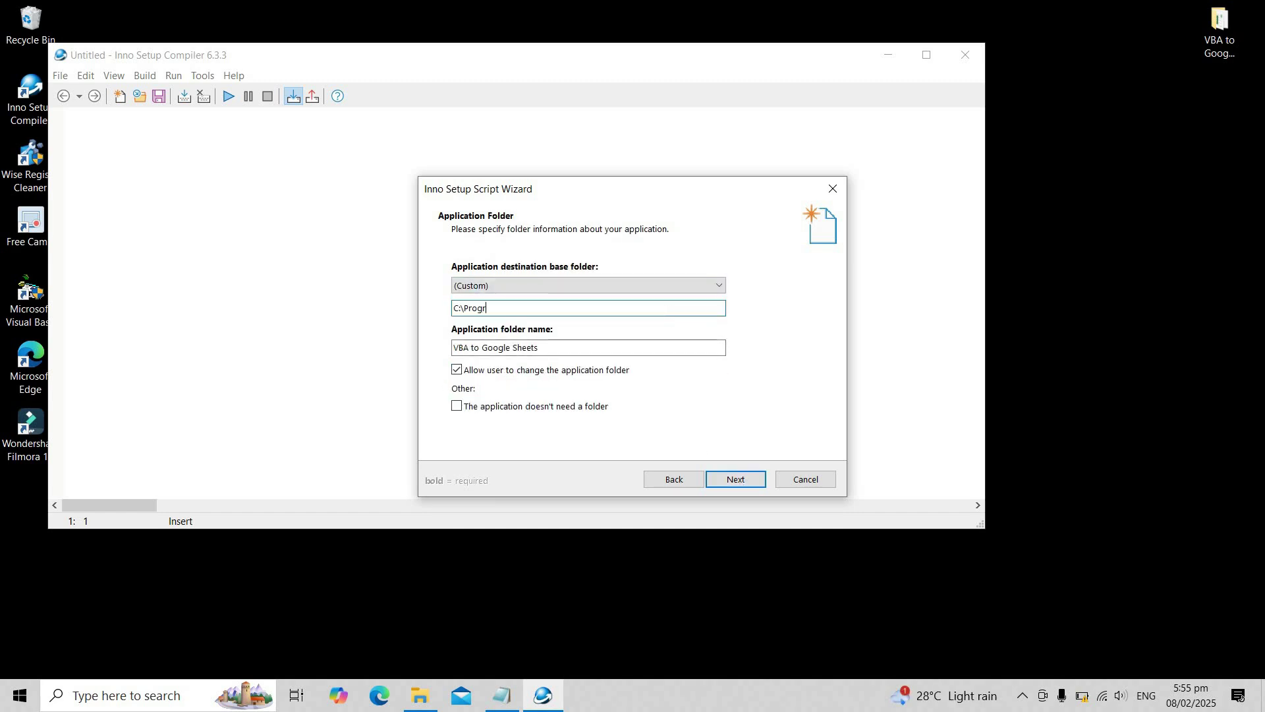
Choose Desktop\VBA to Google Sheets\VBA to Google Sheets.exe as the main executable.
left_click(735, 479)
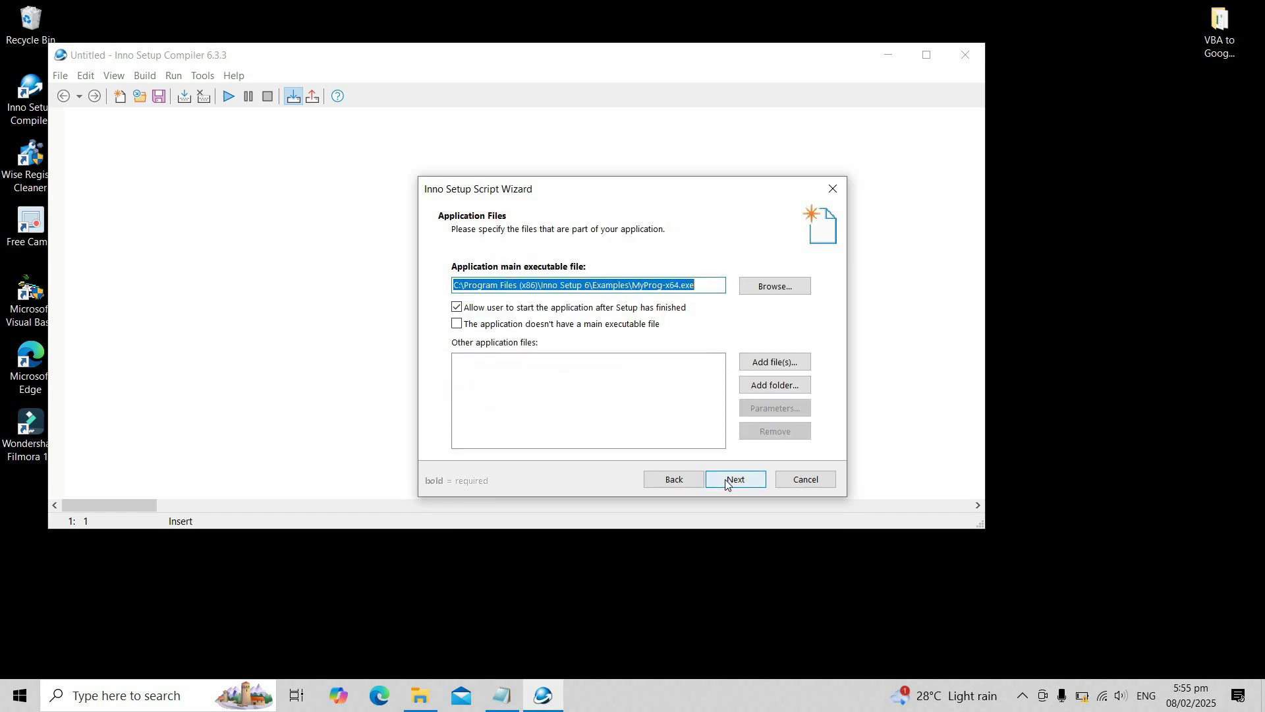
left_click(784, 287)
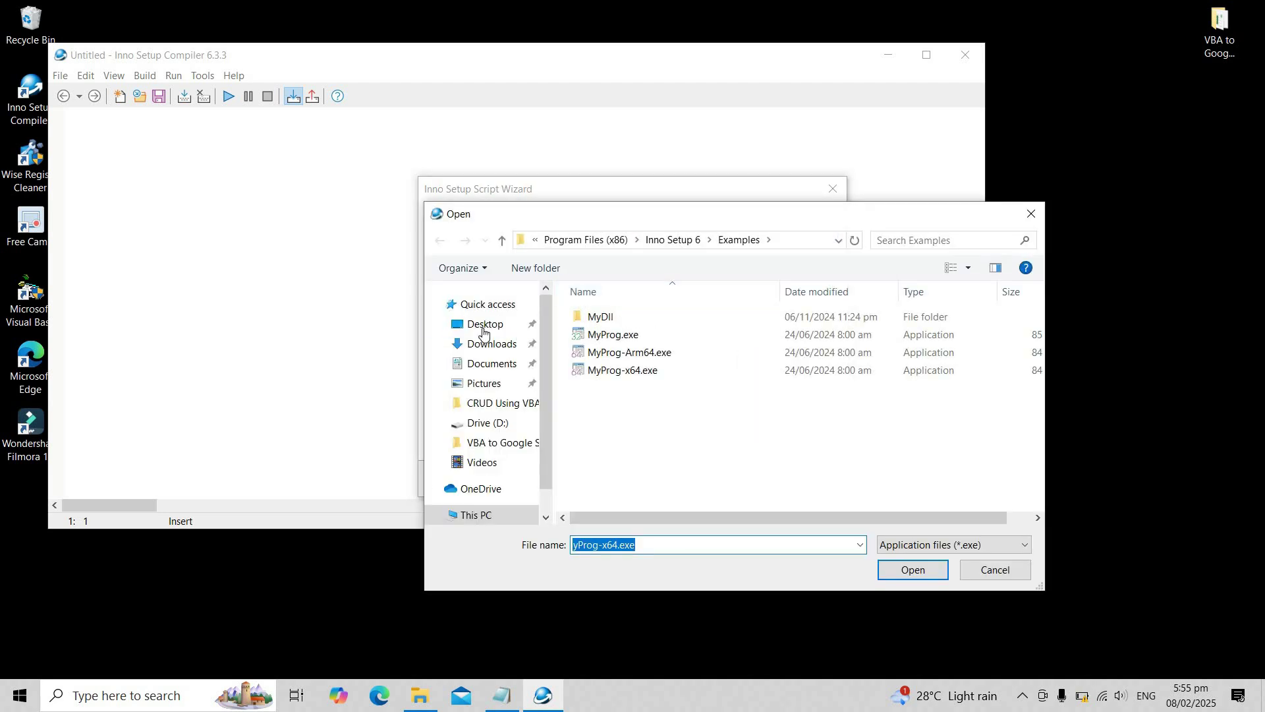
left_click(507, 324)
double_click(634, 317)
left_click(629, 318)
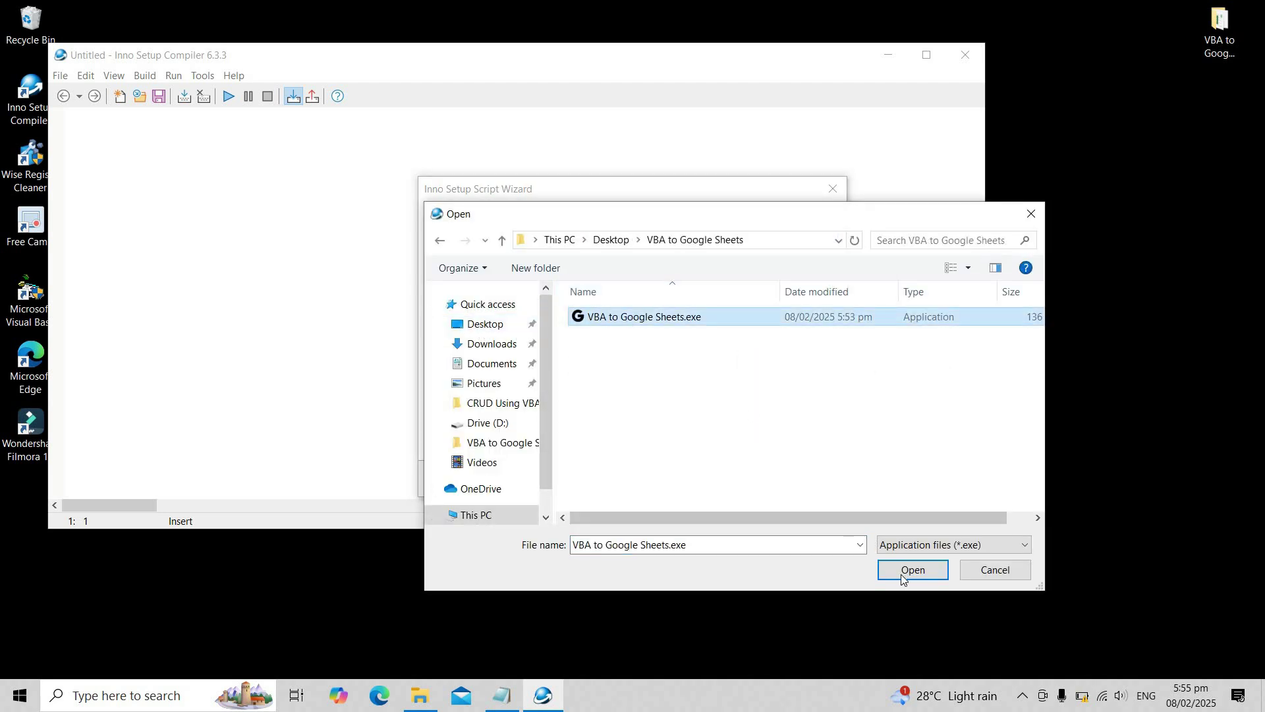
left_click(903, 572)
Add the .ico icon and VBA to Google Sheets.xlam files to the installer.
left_click(781, 365)
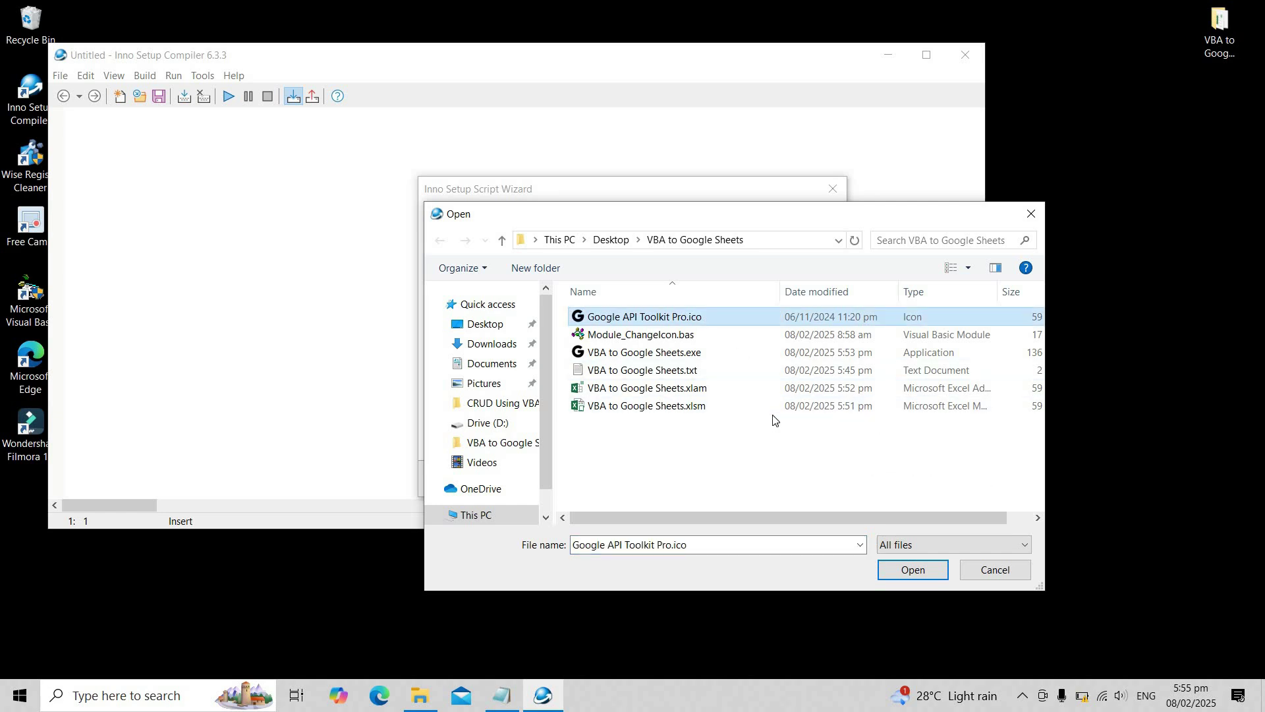
left_click(703, 391, "ctrl")
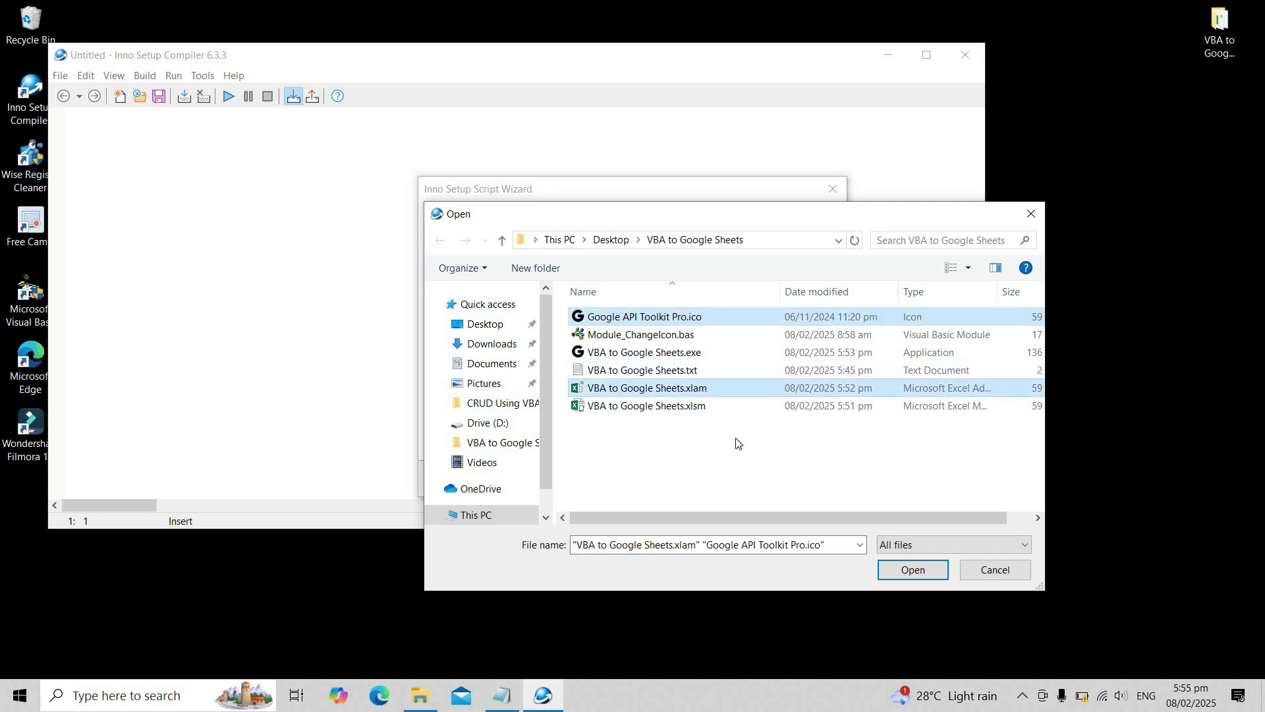
left_click(914, 570)
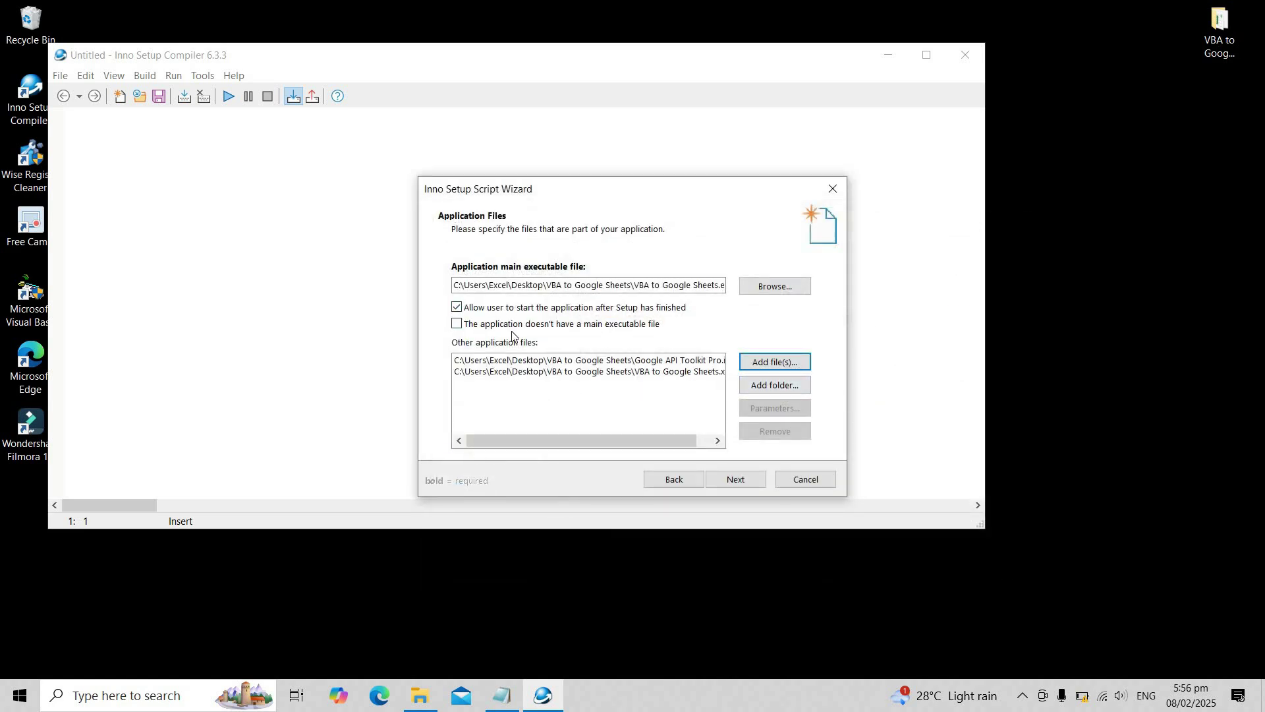
Accept the default file association, shortcut, documentation, install mode, registry and language settings.
left_click(737, 479)
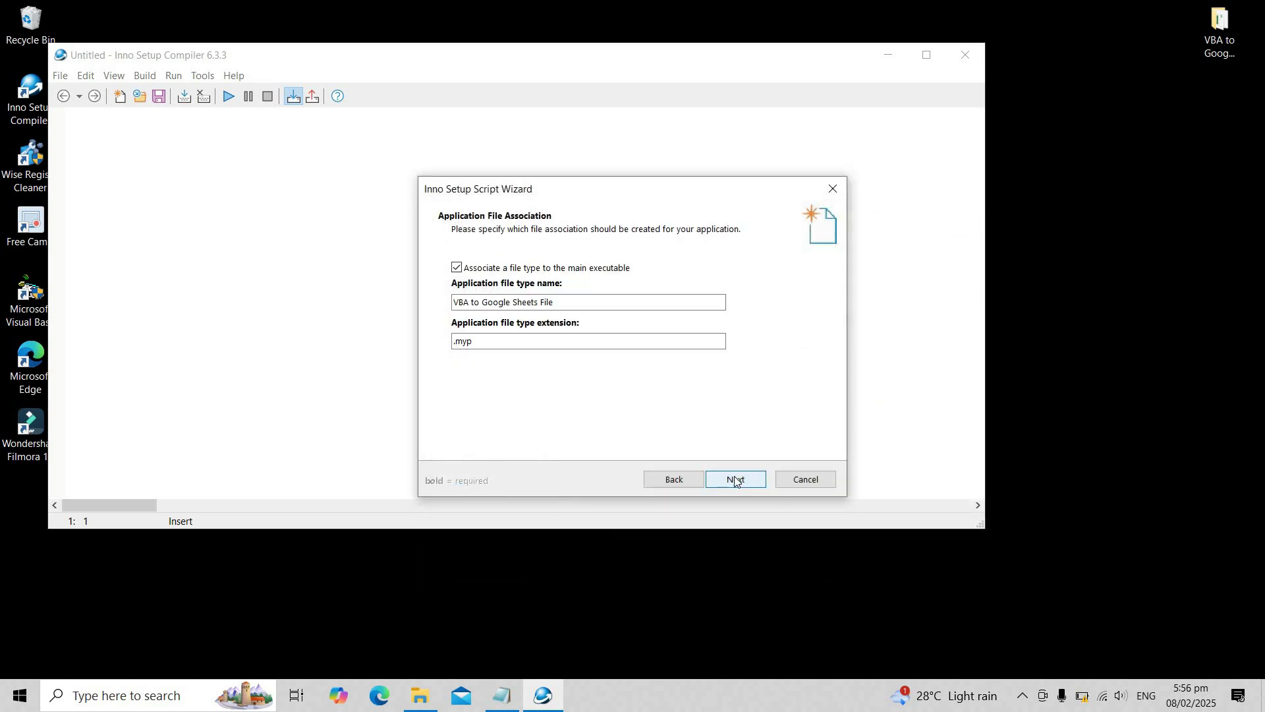
left_click(735, 480)
left_click(735, 480)
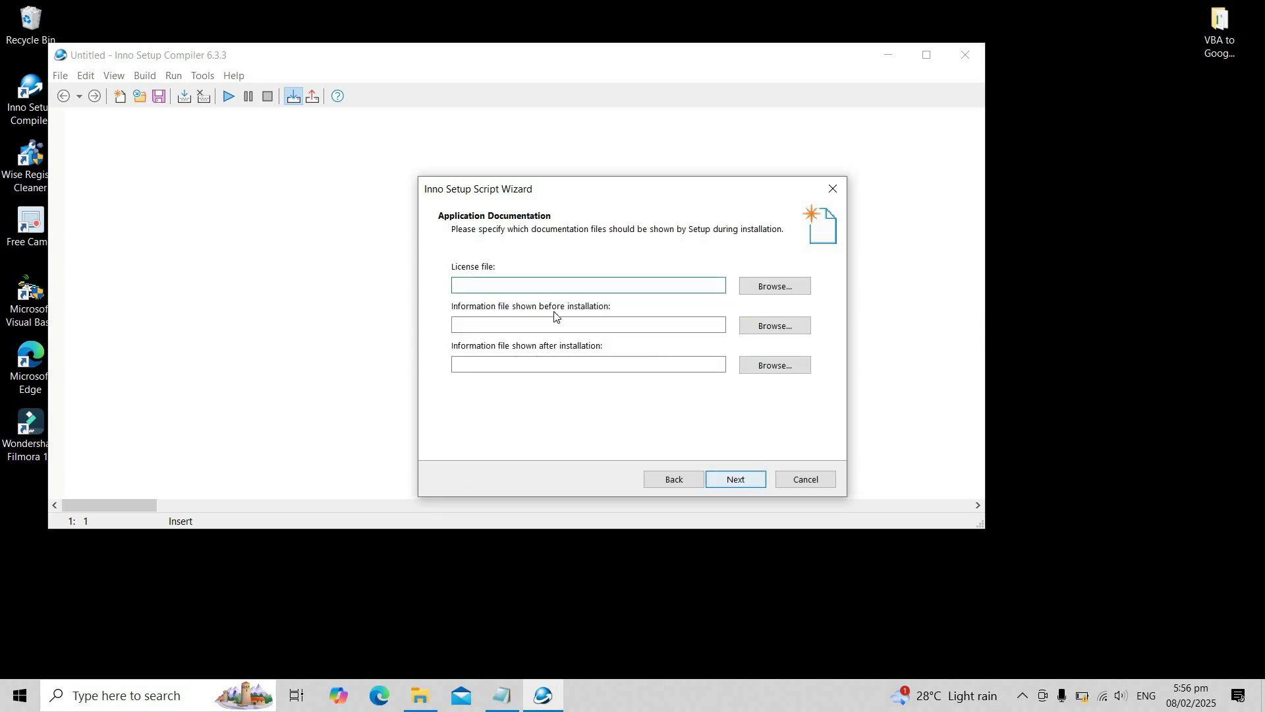
left_click(745, 480)
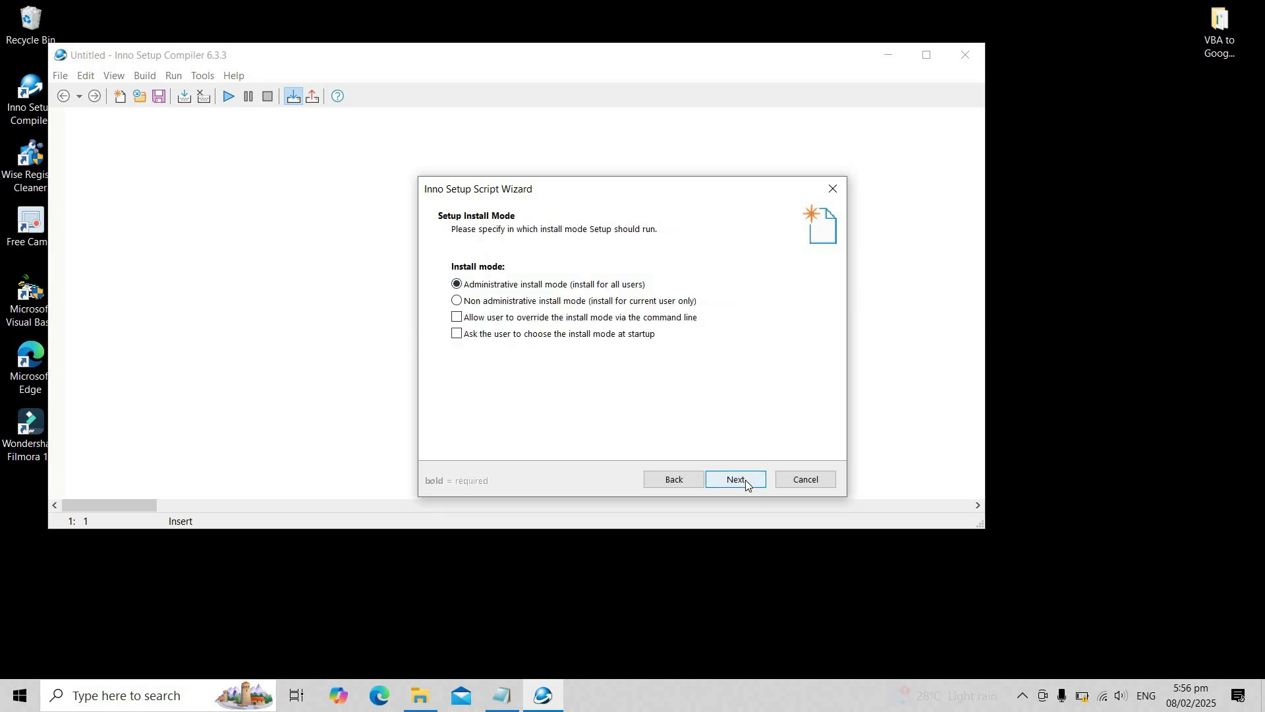
left_click(745, 480)
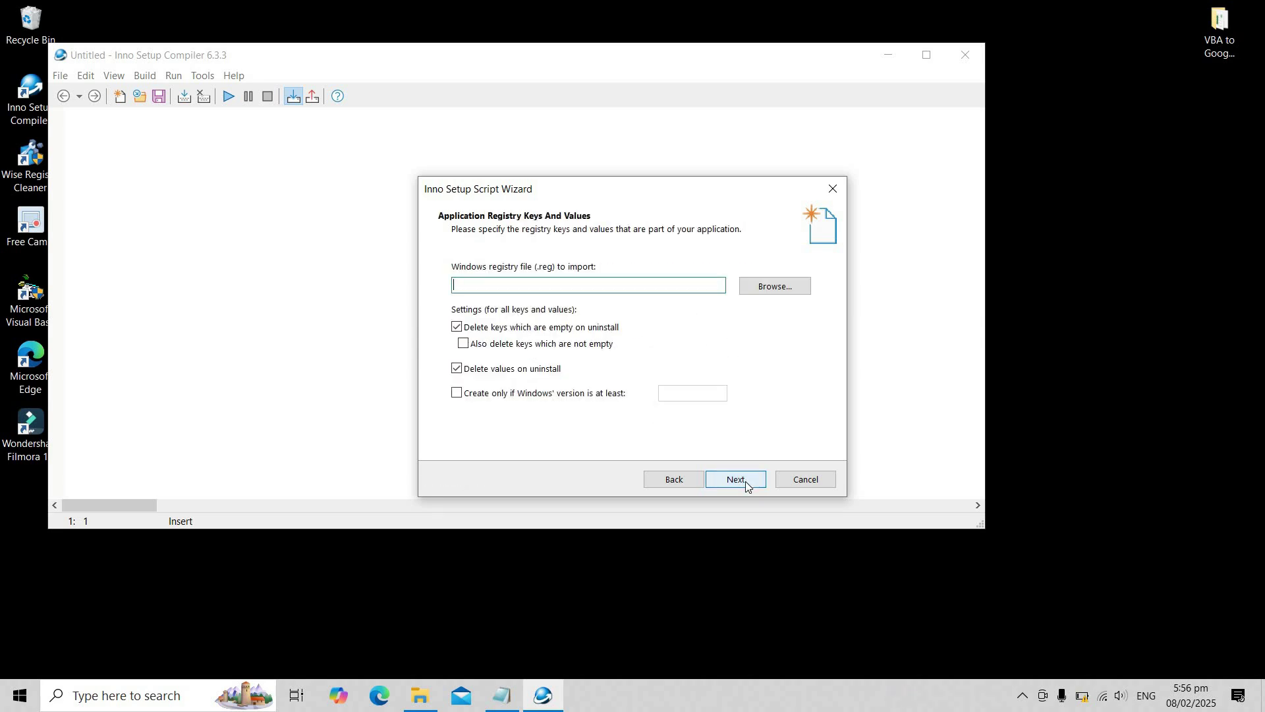
left_click(745, 480)
left_click(745, 480)
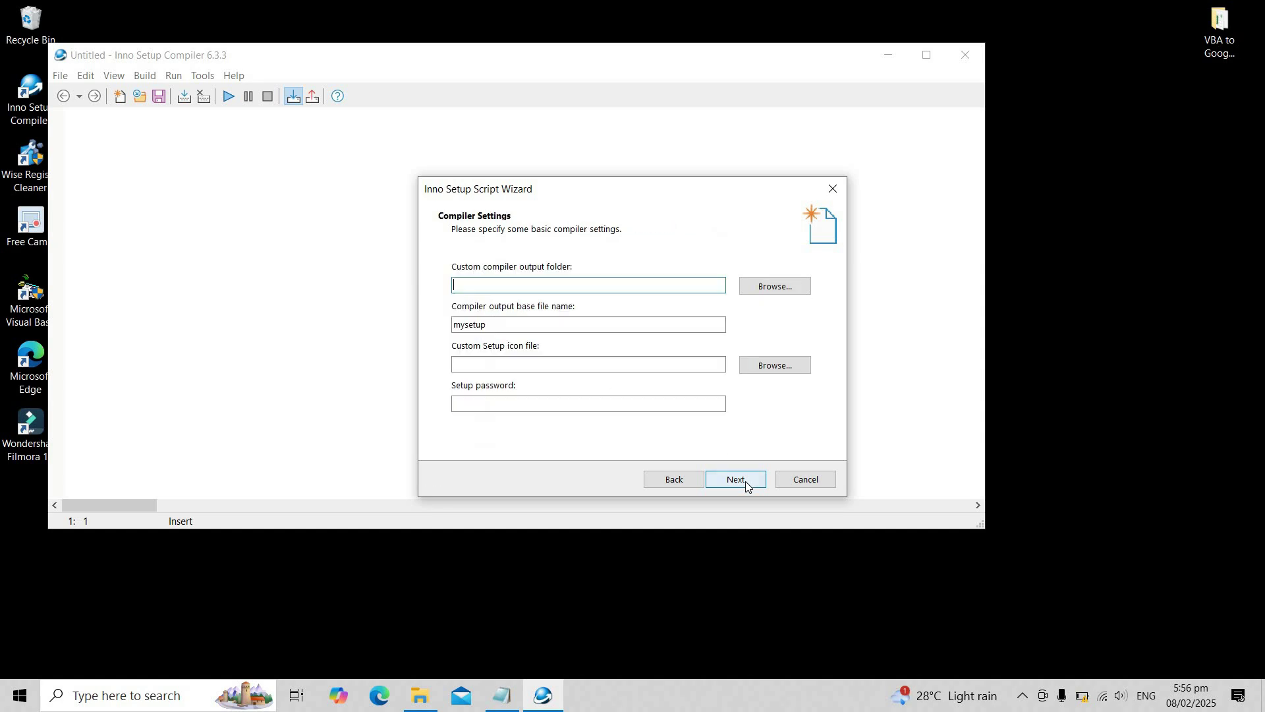
Rename the output base file from mysetup to VBA to Google Sheets, keep #define directives, and finish.
double_click(470, 324)
type("V")
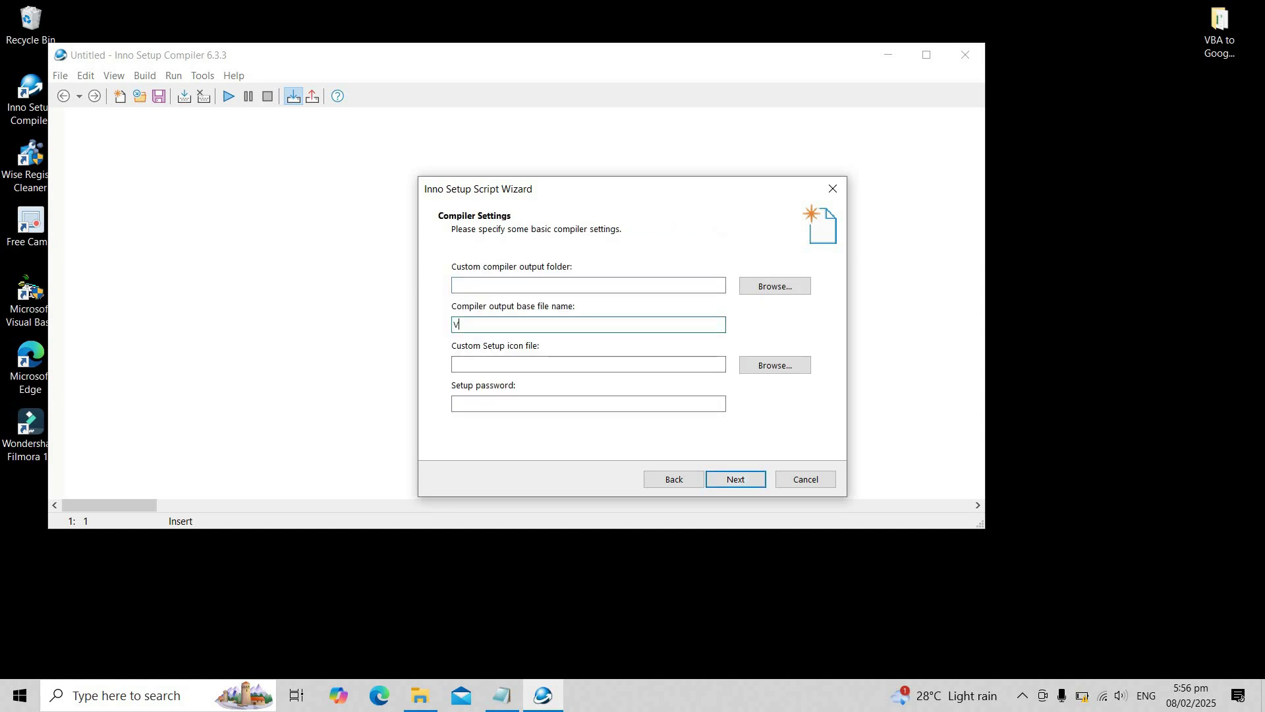
type("BA to Google Sheets")
left_click(739, 483)
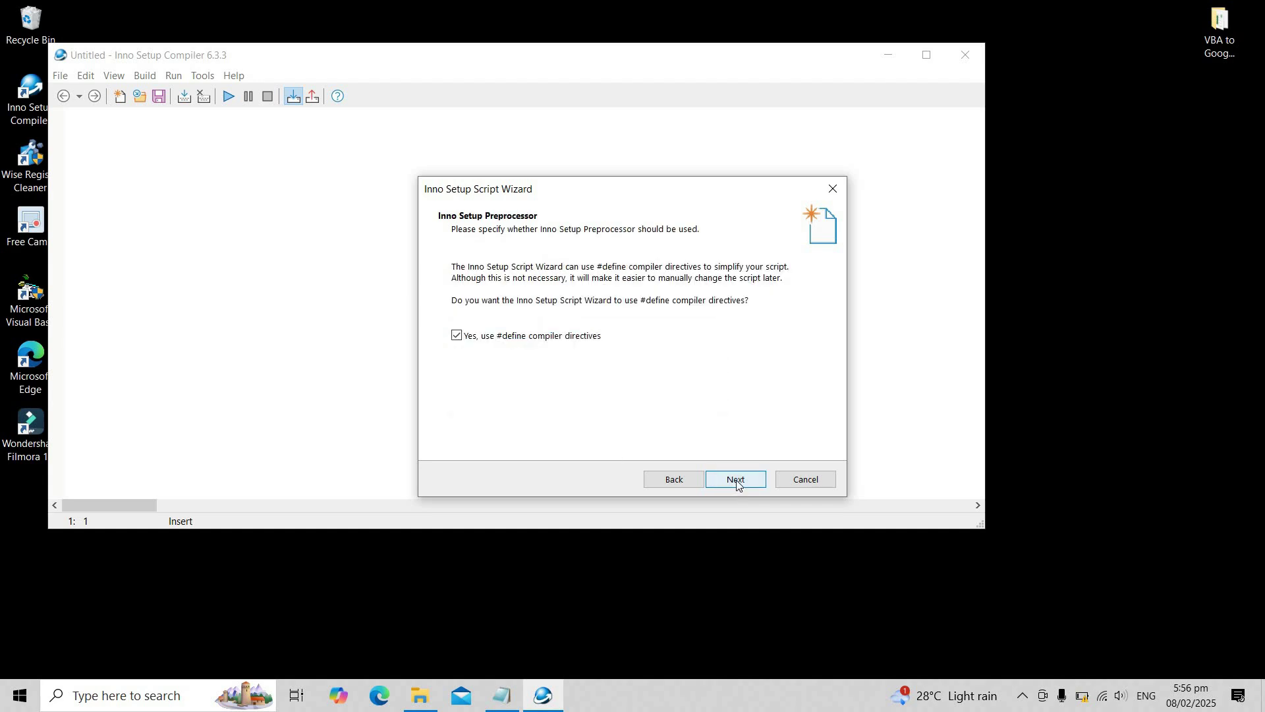
left_click(739, 484)
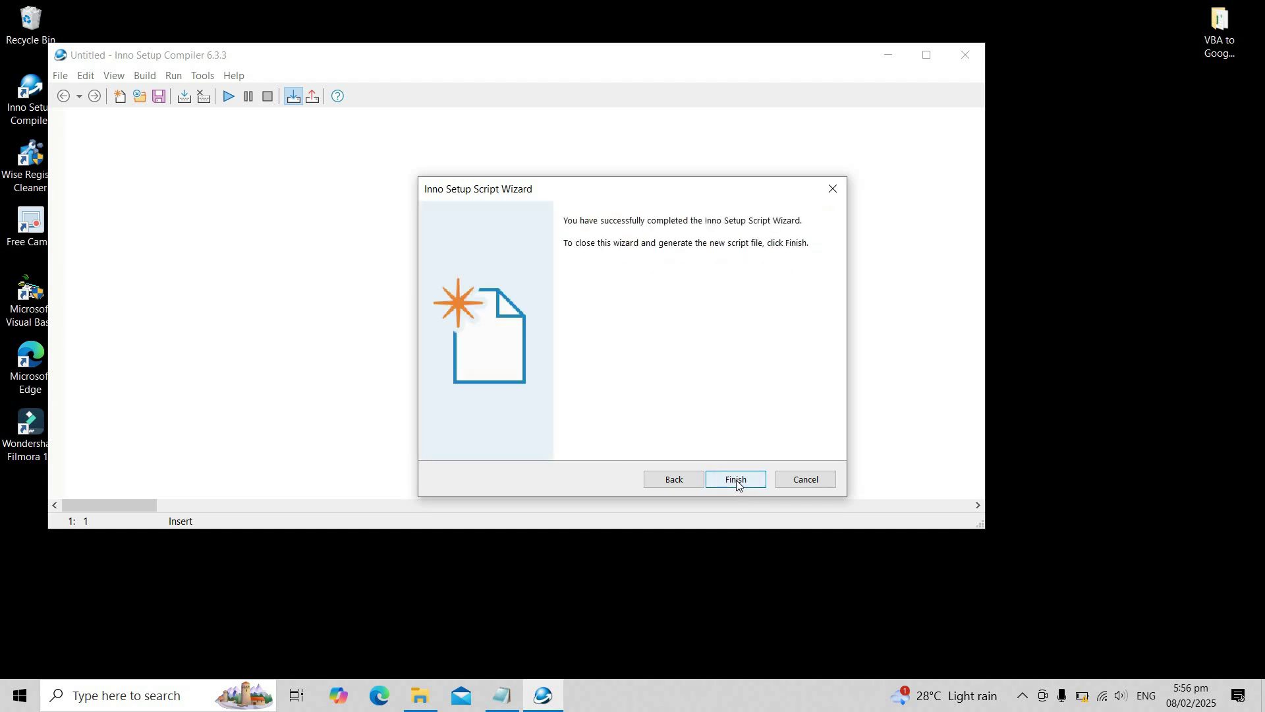
left_click(737, 482)
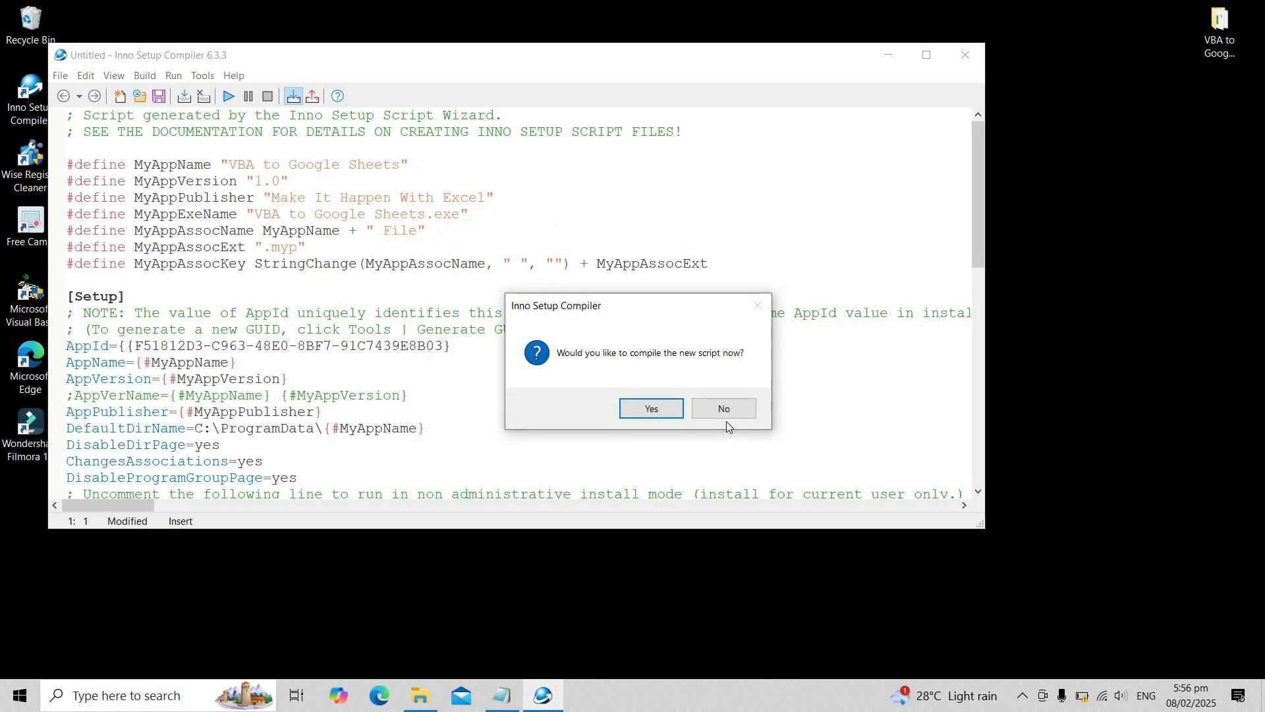
Decline compiling, maximize the editor, and start a SetupIconFile line after WizardStyle=modern.
left_click(724, 409)
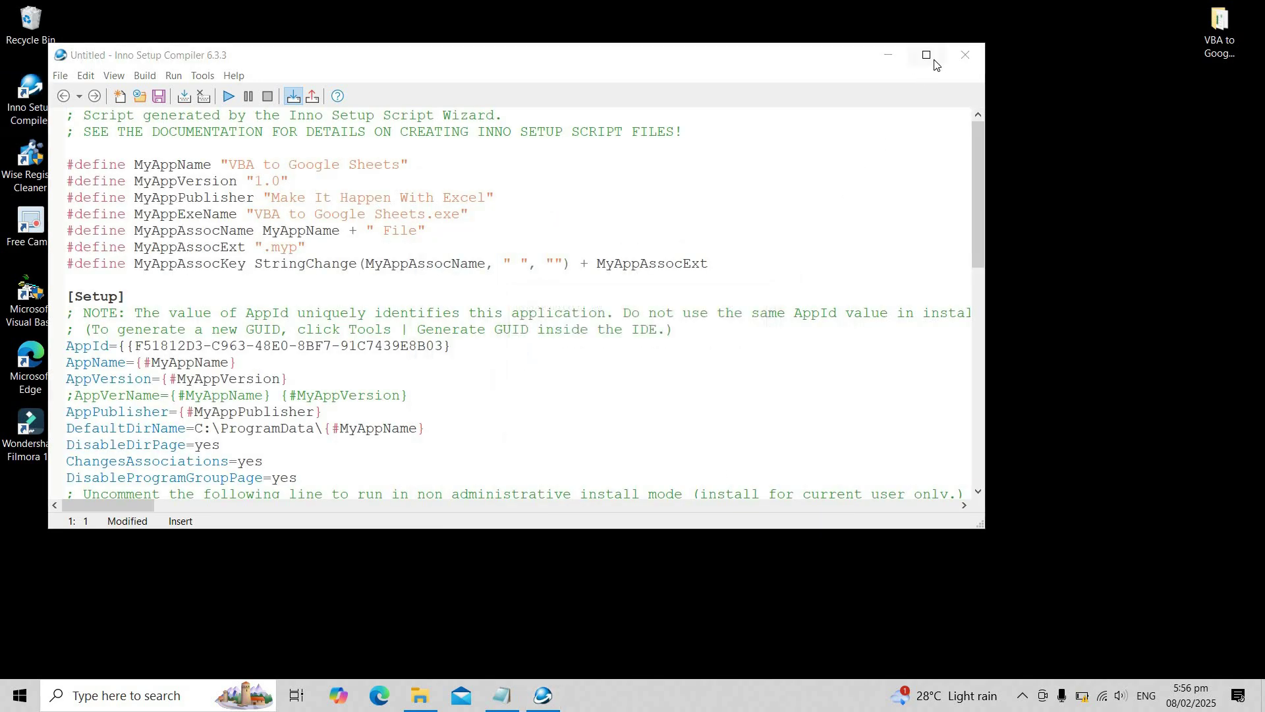
left_click(927, 55)
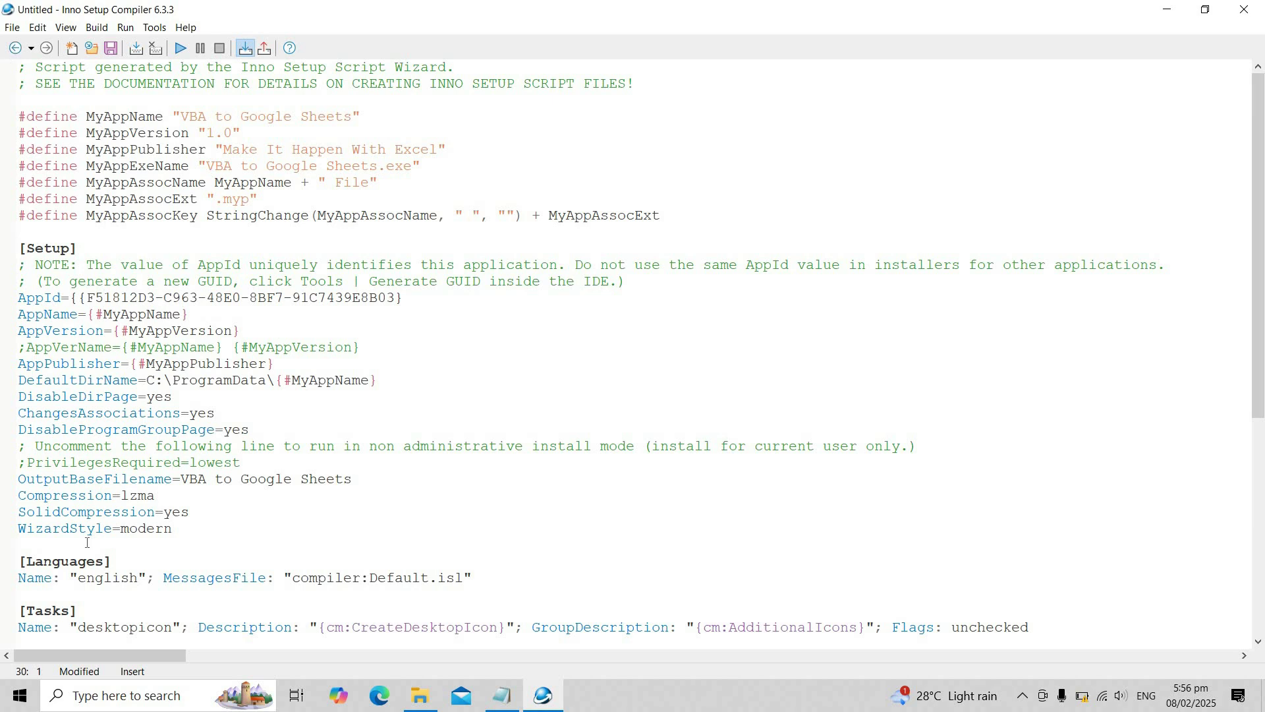
key("Return")
type("SetupIconFile =")
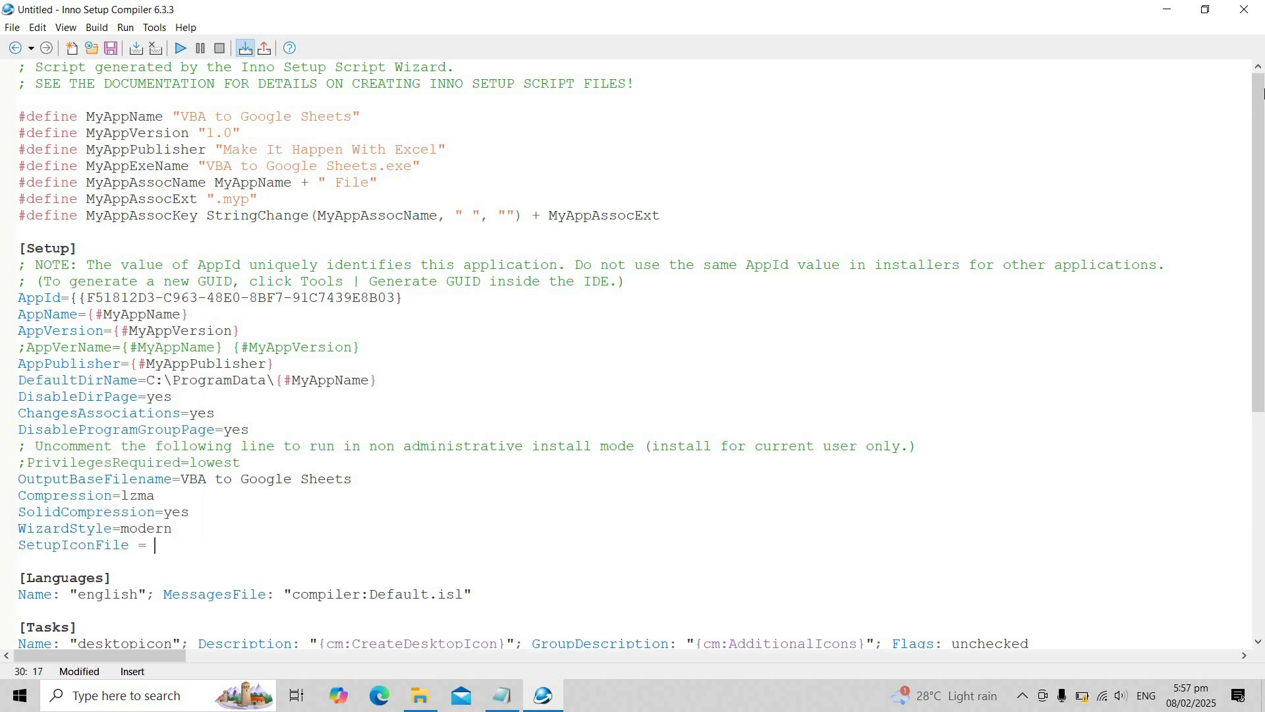
Paste the VBA to Google Sheets folder path after SetupIconFile, with an opening quote and trailing backslash.
left_click(1168, 10)
double_click(1214, 23)
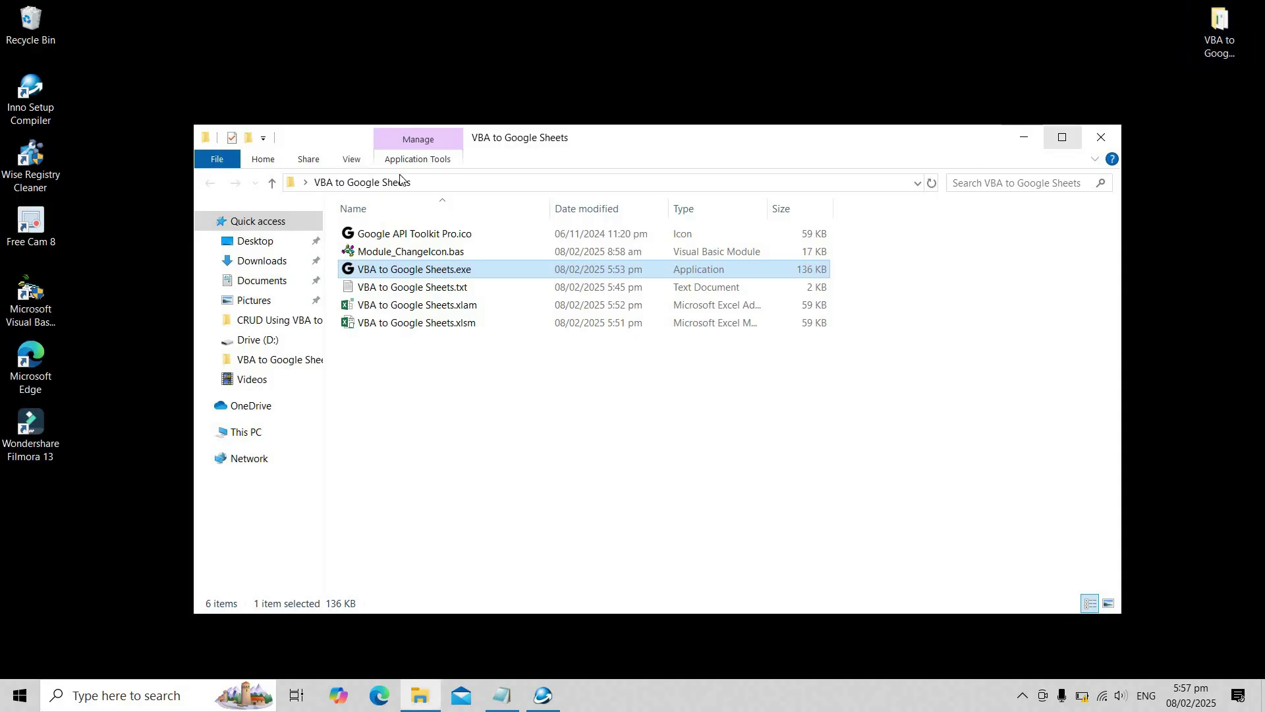
key("super+Up")
left_click(315, 108)
key("alt+d")
key("ctrl+c")
left_click(543, 696)
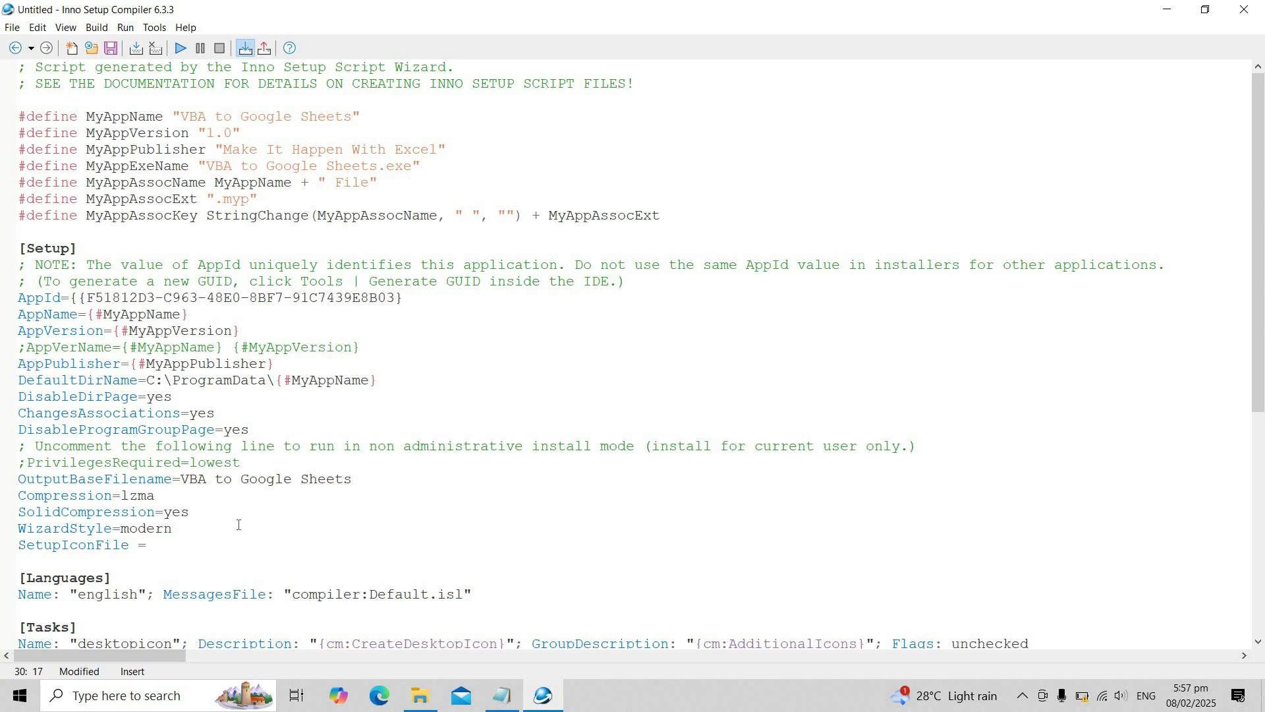
key("ctrl+v")
scroll(399, 541, "down", 3)
left_click(155, 396)
type("\"")
left_click(542, 397)
type("\\")
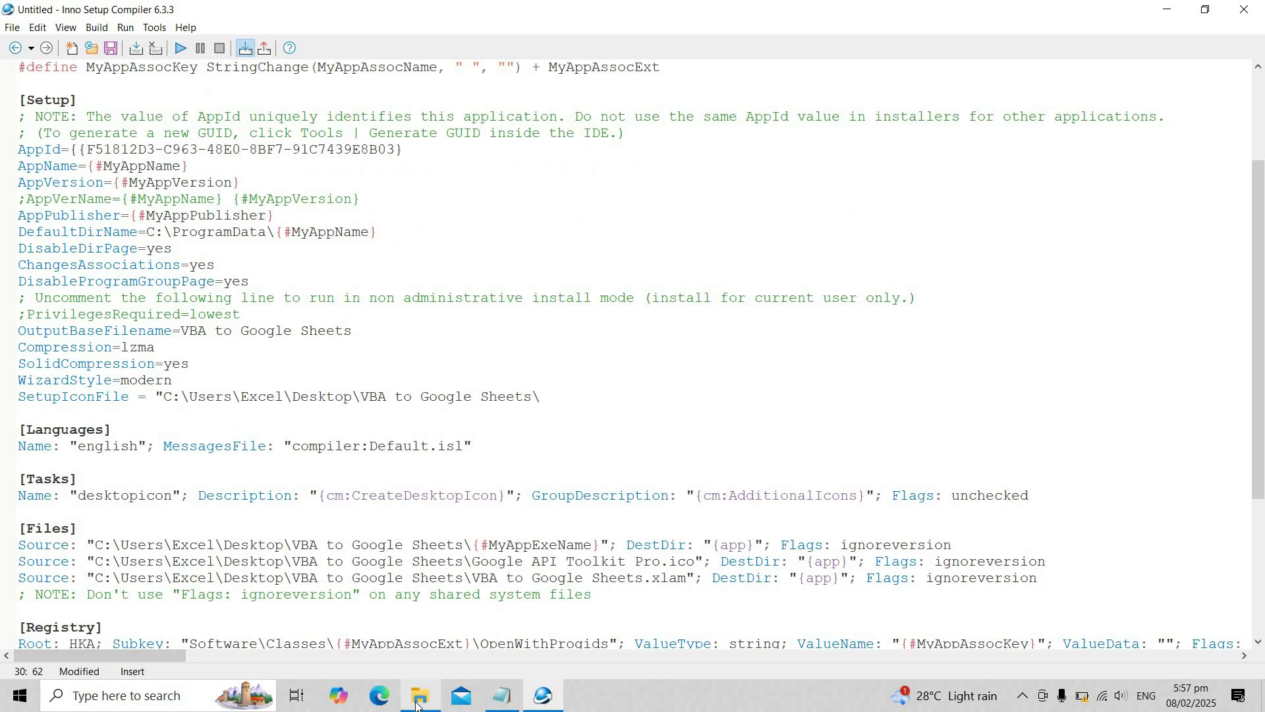
Append the Google API Toolkit Pro.ico file name and closing quote, then compile and run.
left_click(416, 706)
key("F2")
key("ctrl+a")
left_click(1167, 9)
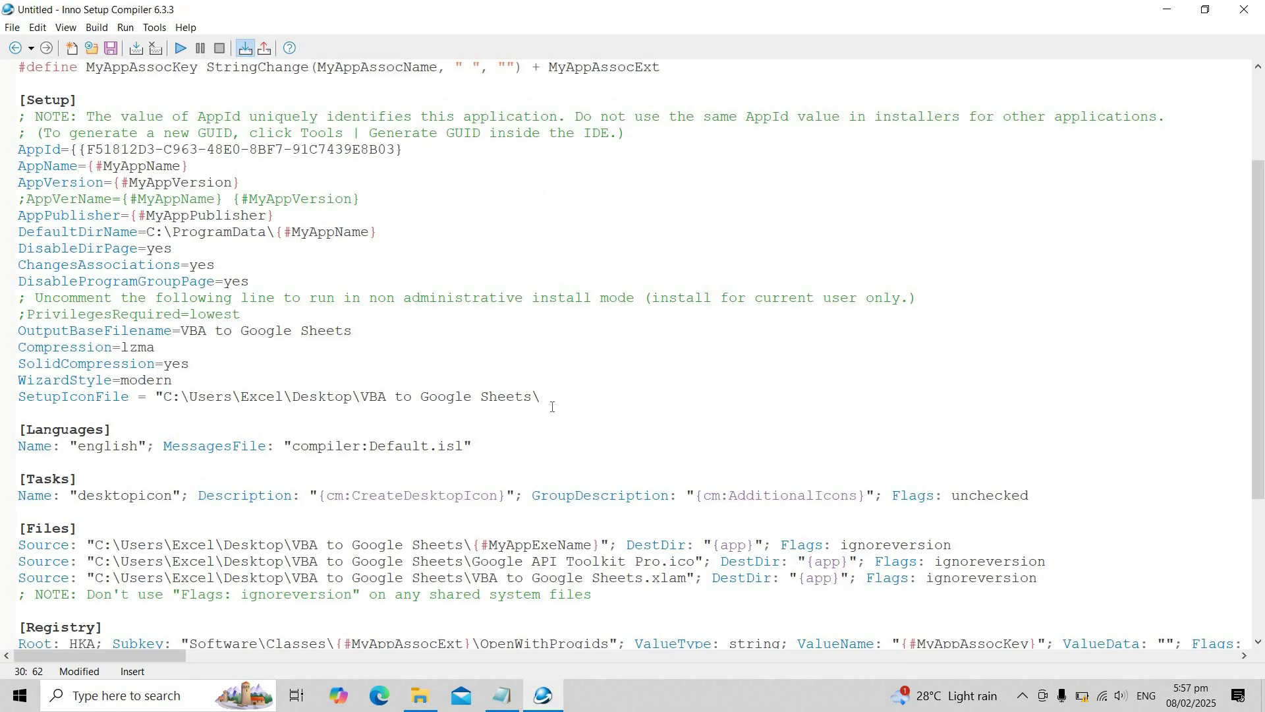
key("ctrl+v")
type("\"")
scroll(461, 221, "up", 3)
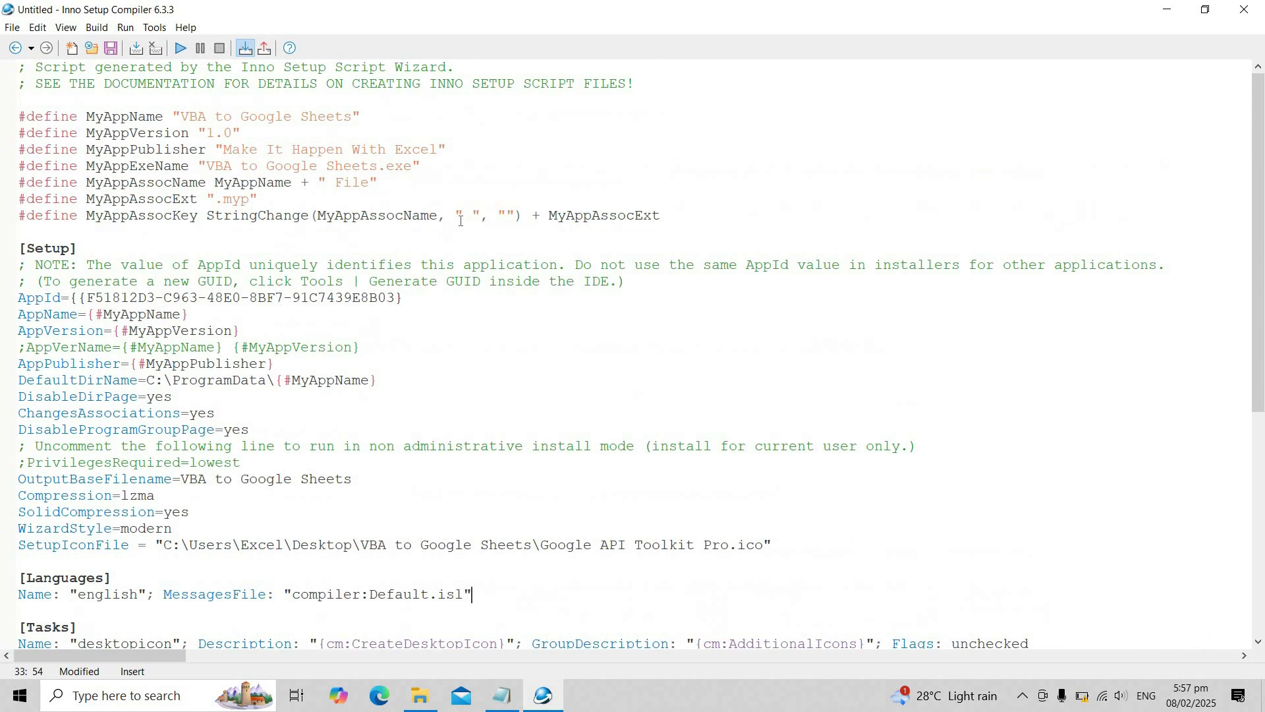
scroll(580, 201, "down", 7)
scroll(580, 201, "up", 7)
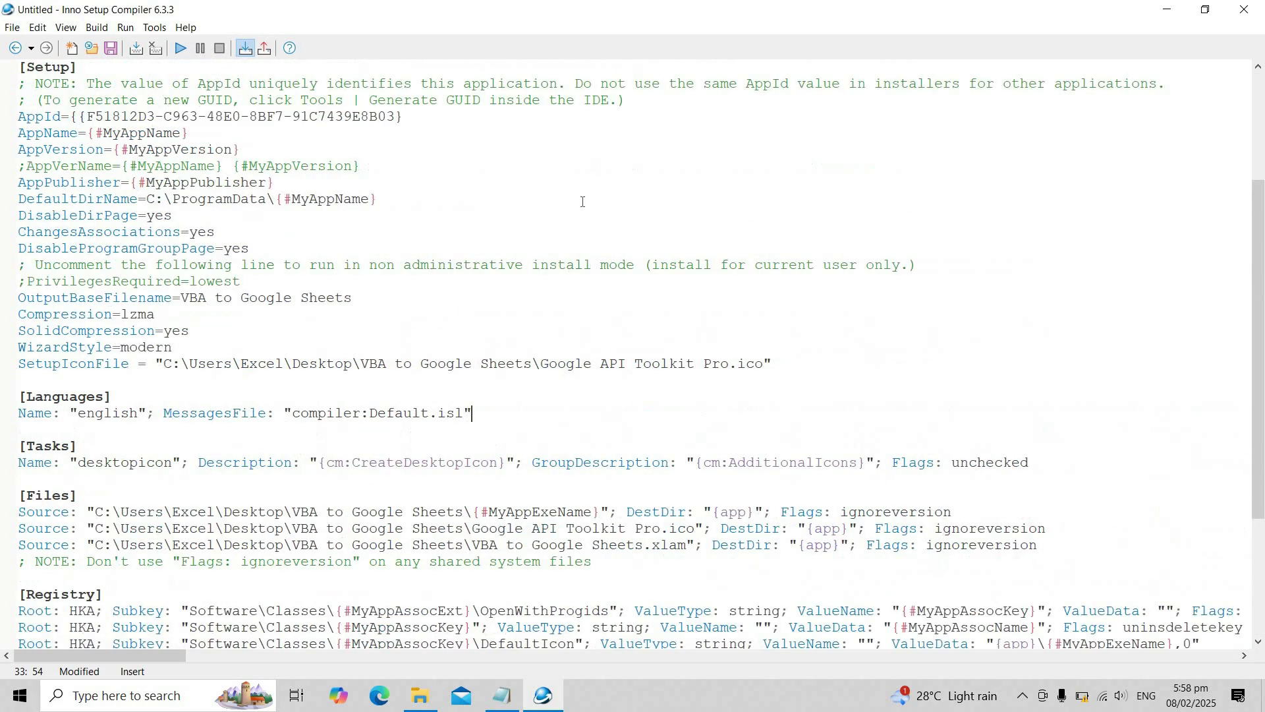
left_click(182, 46)
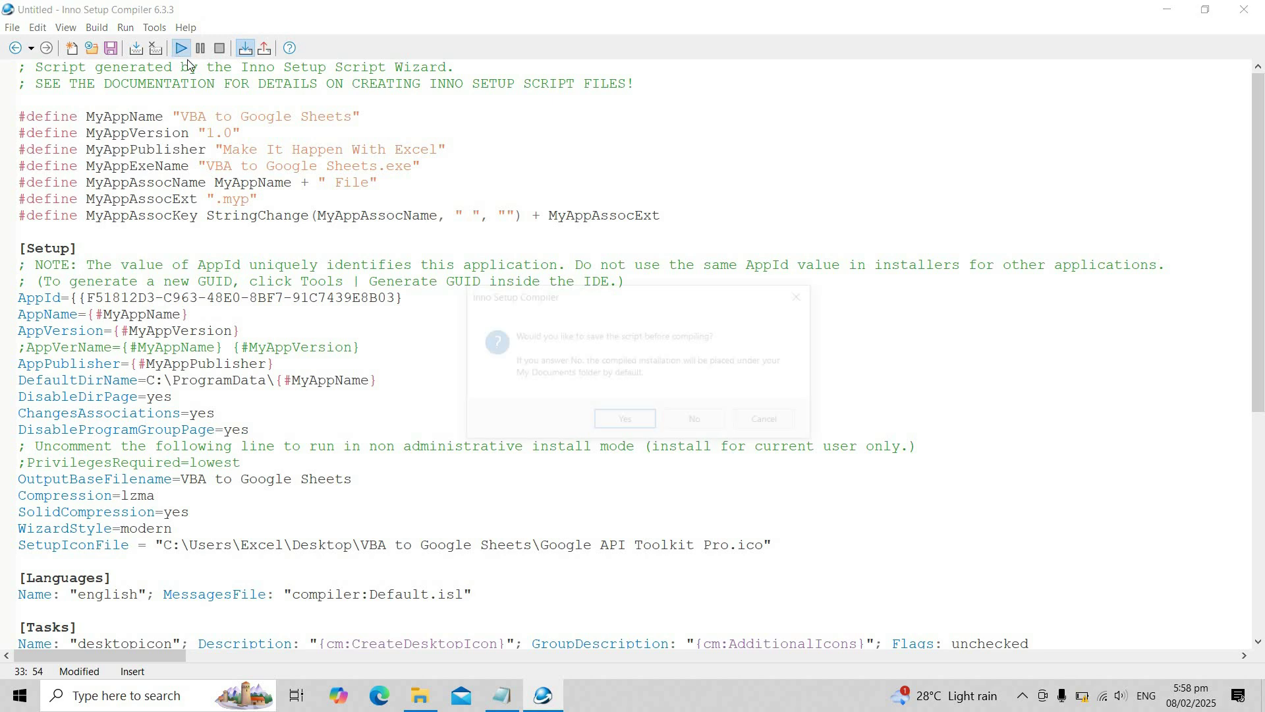
Save the script as VBA to Google Sheets.iss in Desktop\VBA to Google Sheets and compile.
left_click(624, 422)
scroll(125, 151, "up", 2)
left_click(66, 158)
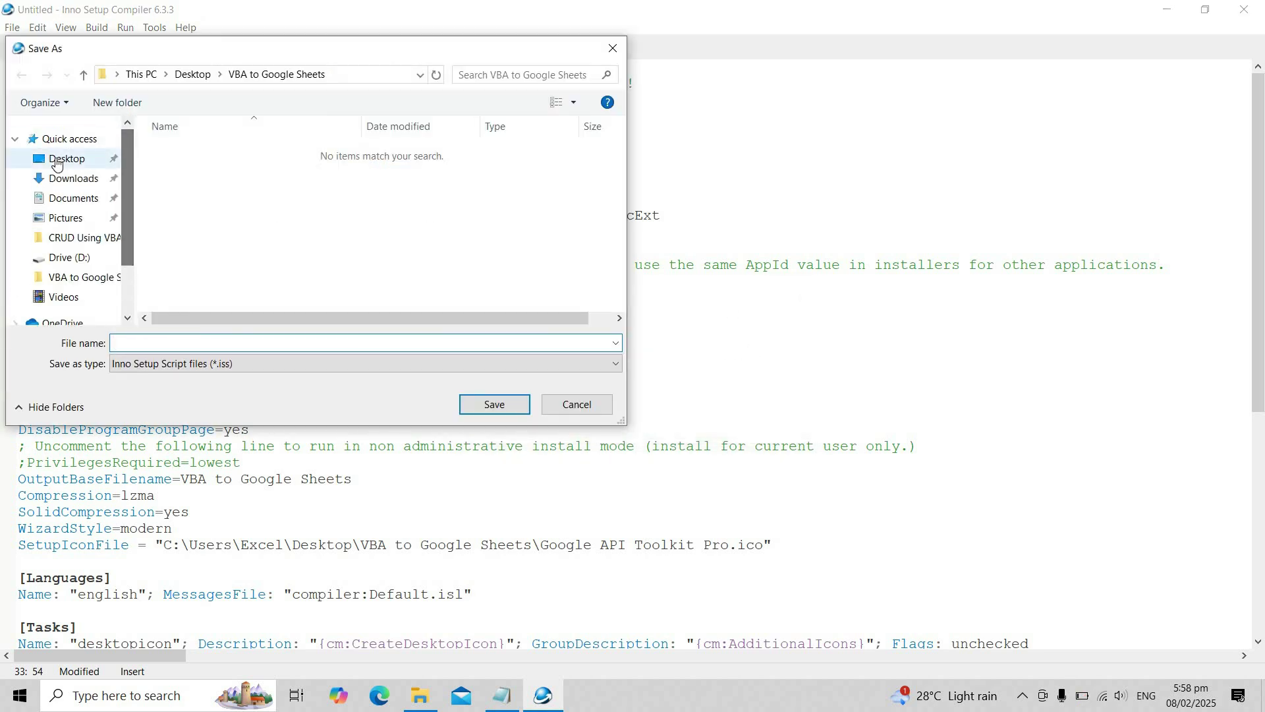
double_click(210, 151)
left_click(192, 342)
type("VBA to Google Sheets")
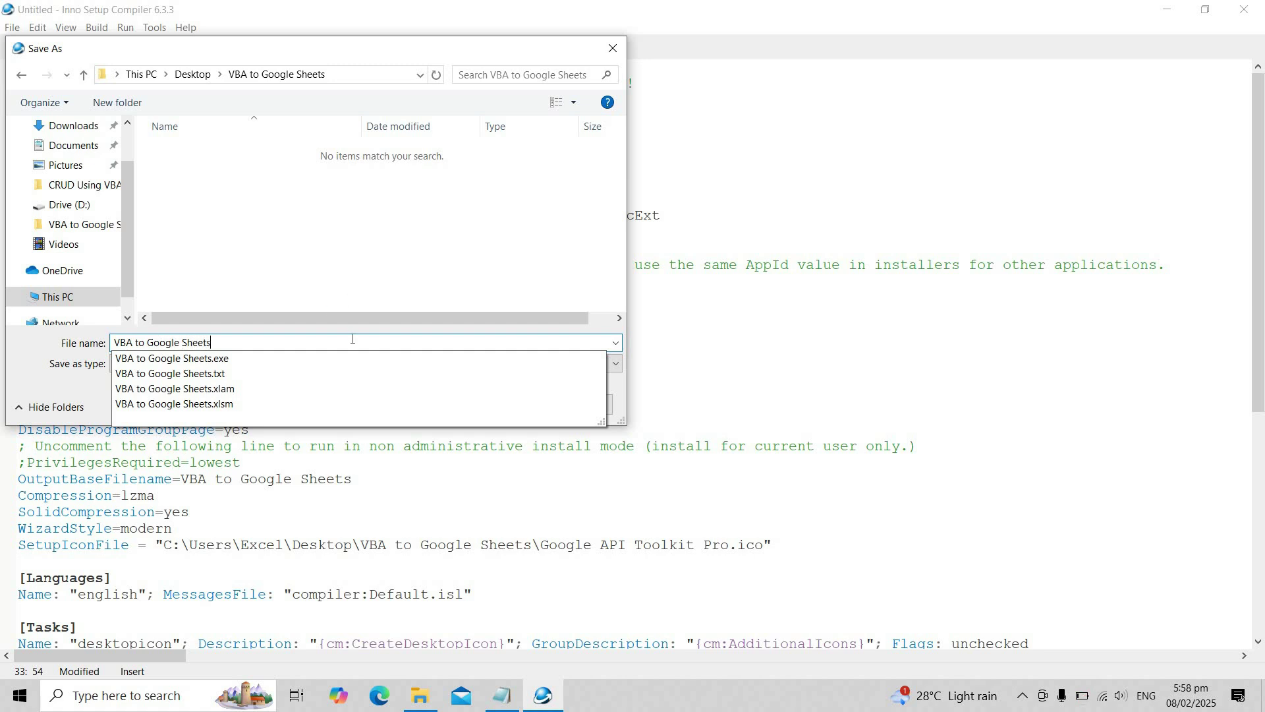
left_click(512, 404)
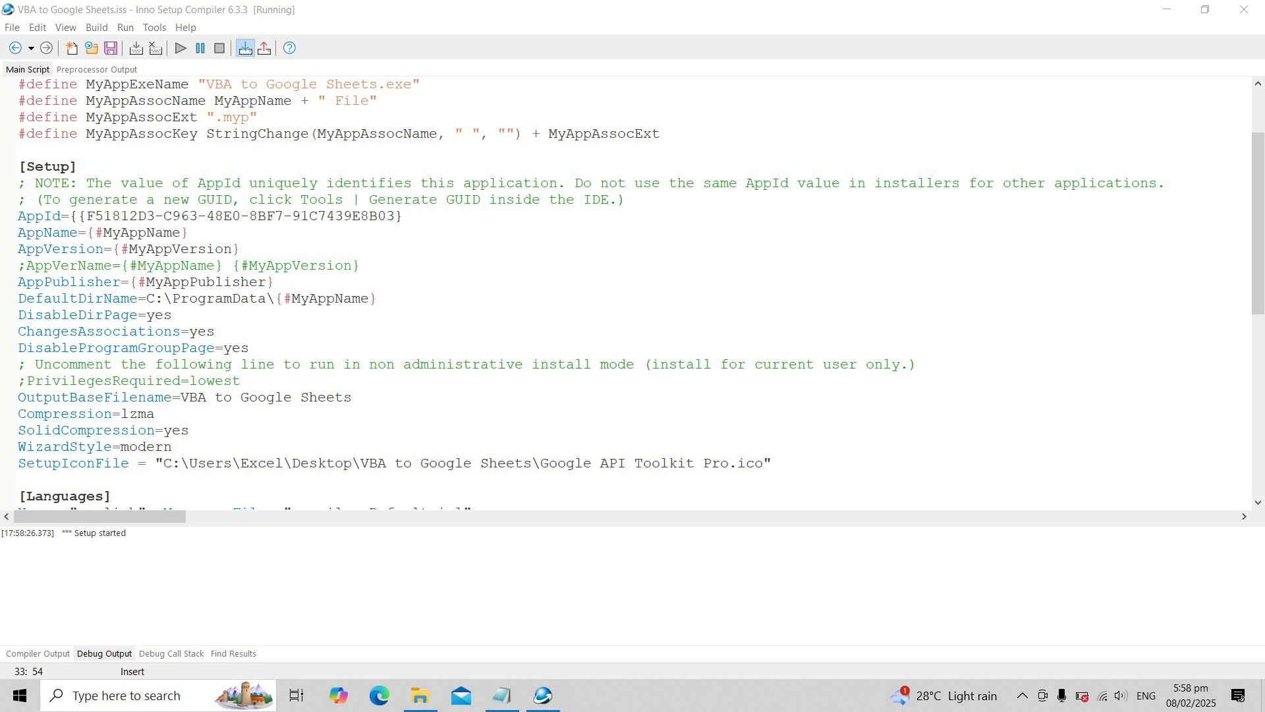
Run the compiled setup to install VBA to Google Sheets and launch the app.
left_click(1161, 16)
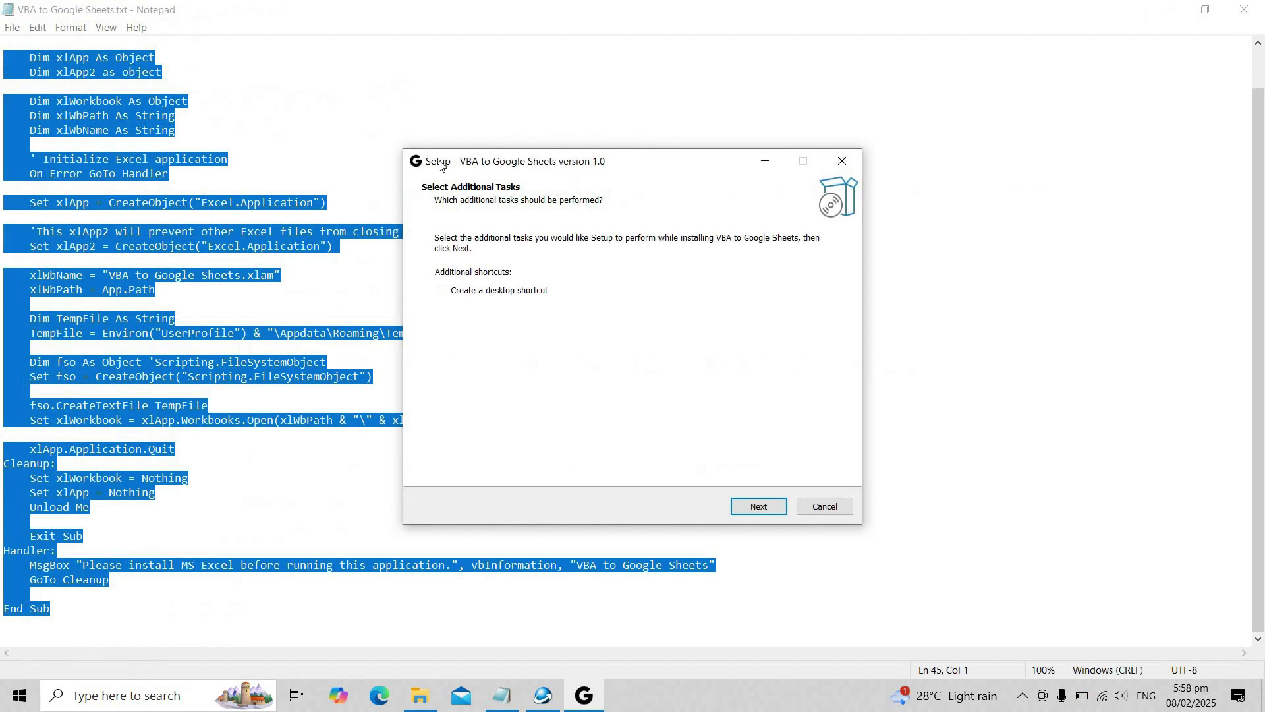
left_click(1167, 11)
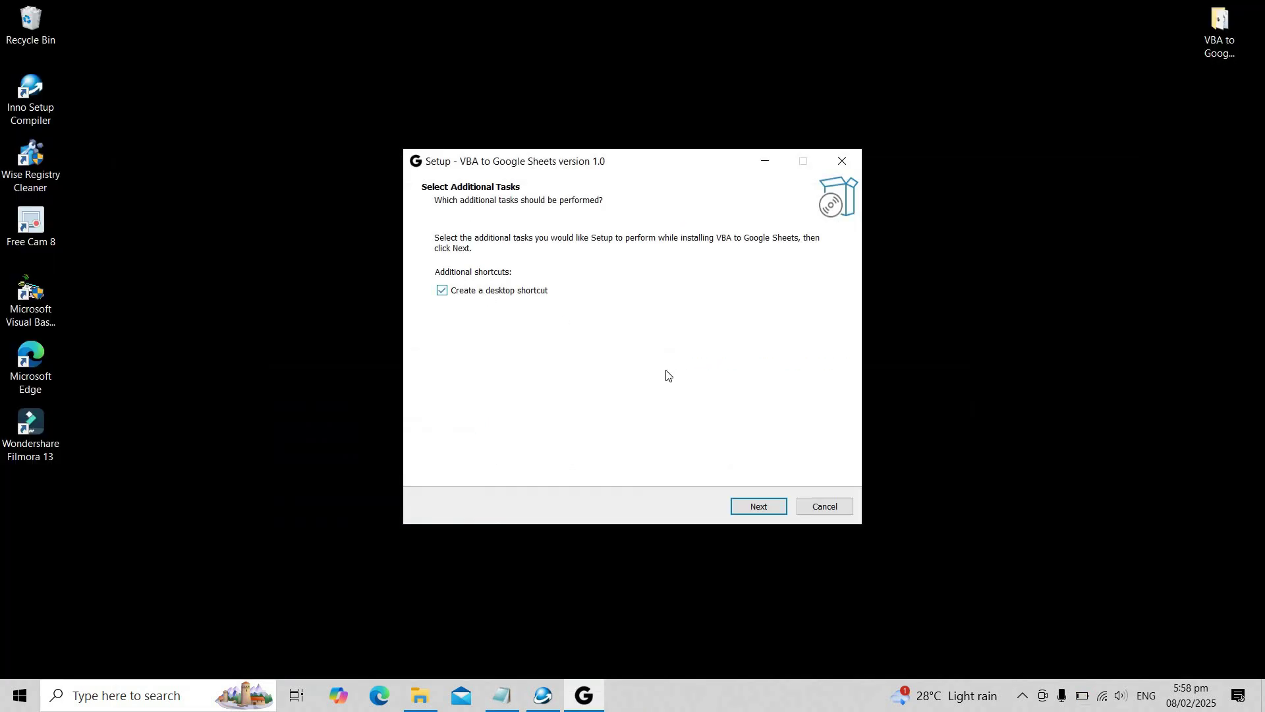
left_click(751, 506)
left_click(752, 507)
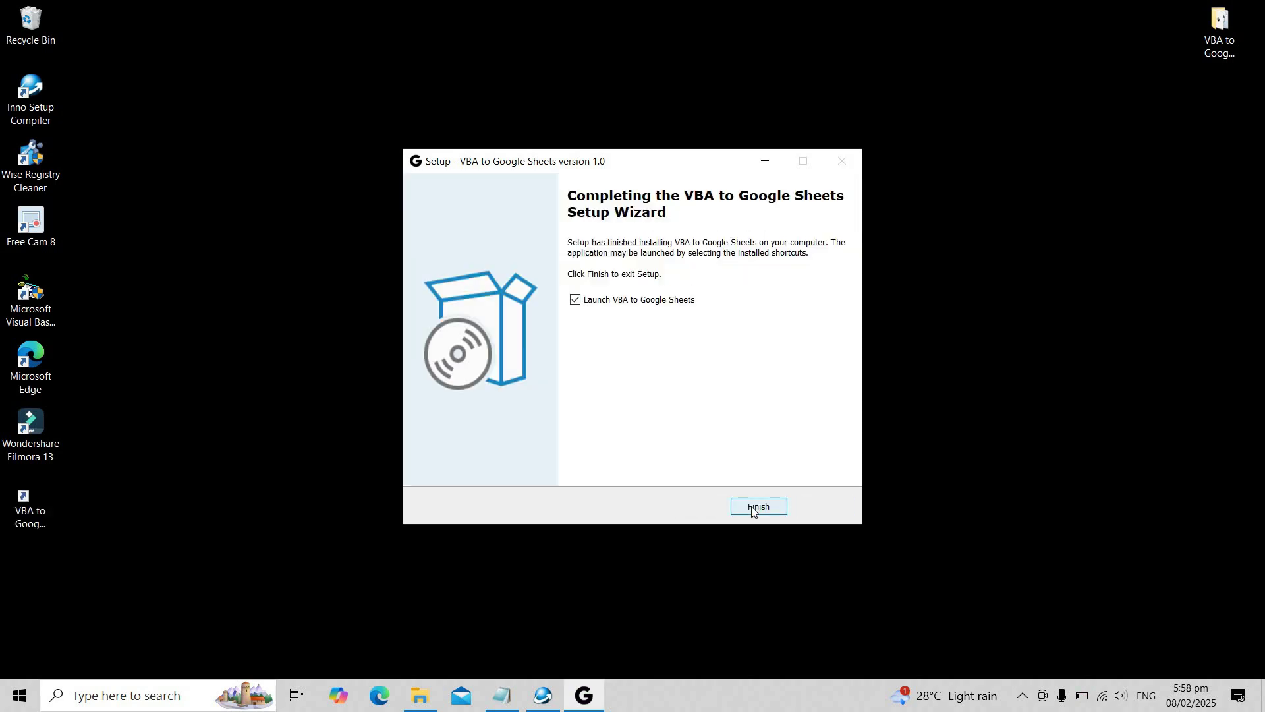
left_click(751, 507)
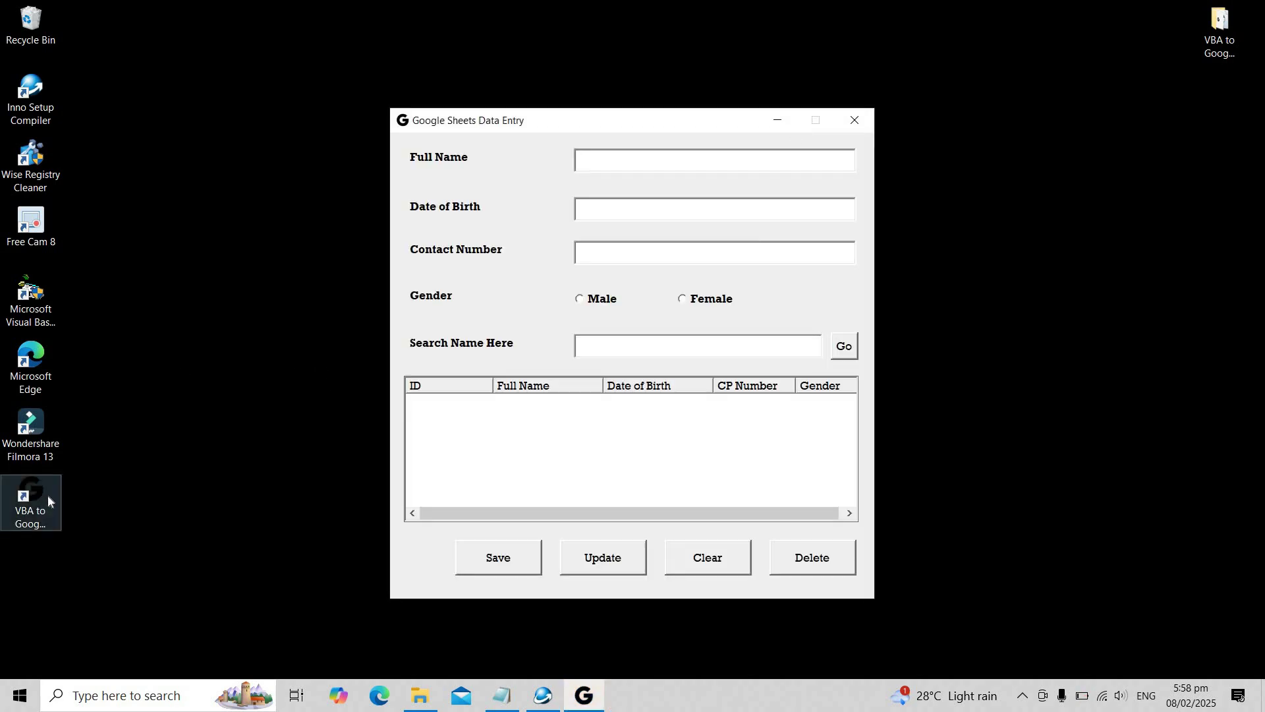
Set the desktop background to solid navy blue and load the saved records in the form.
right_click(222, 288)
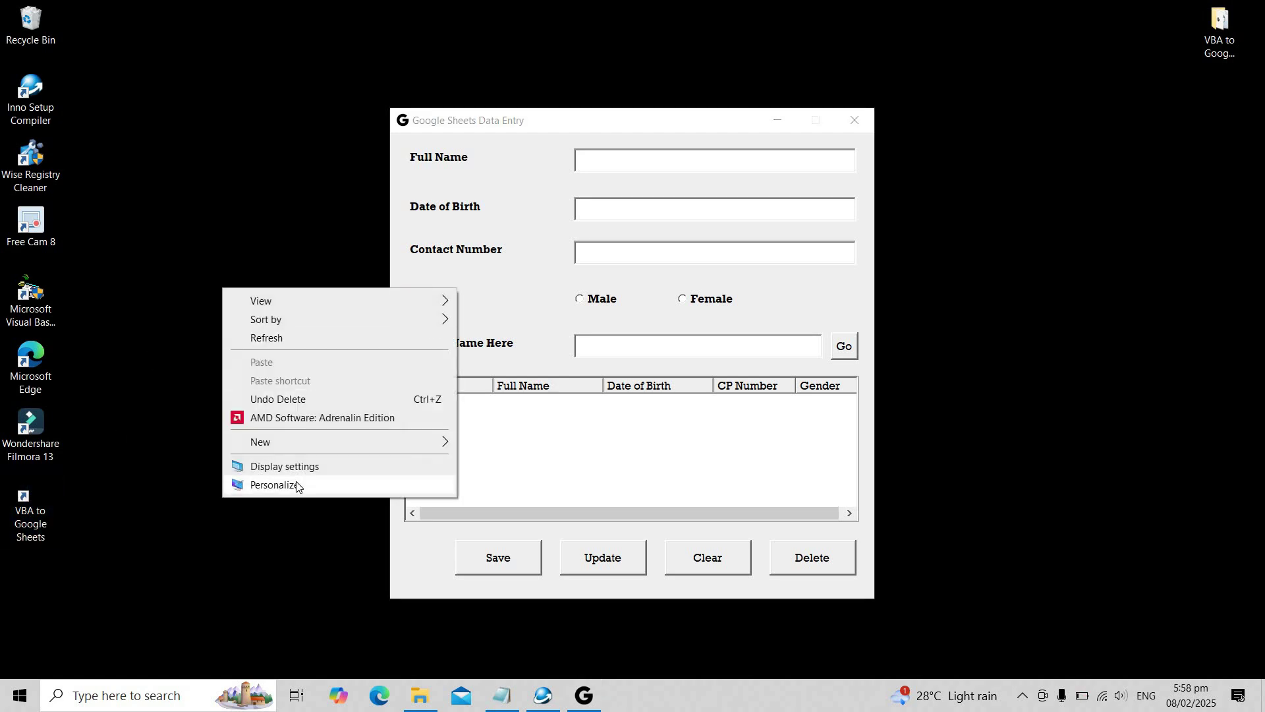
left_click(297, 485)
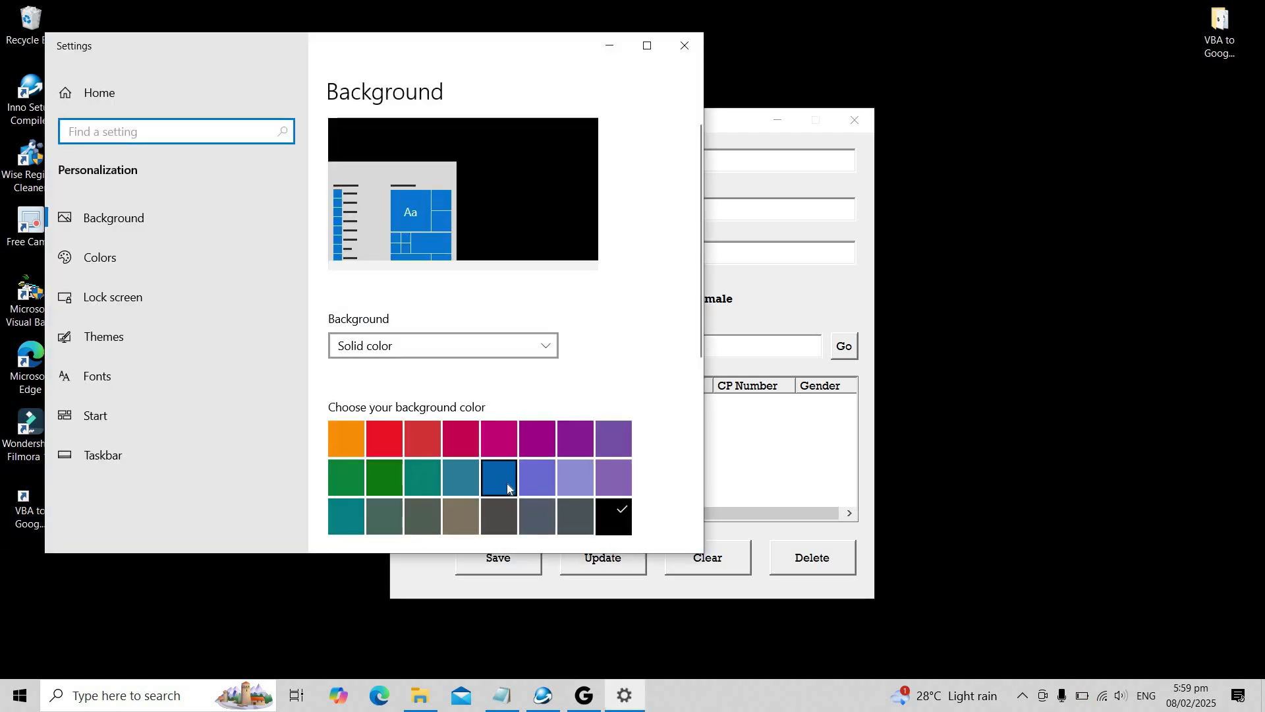
left_click(508, 487)
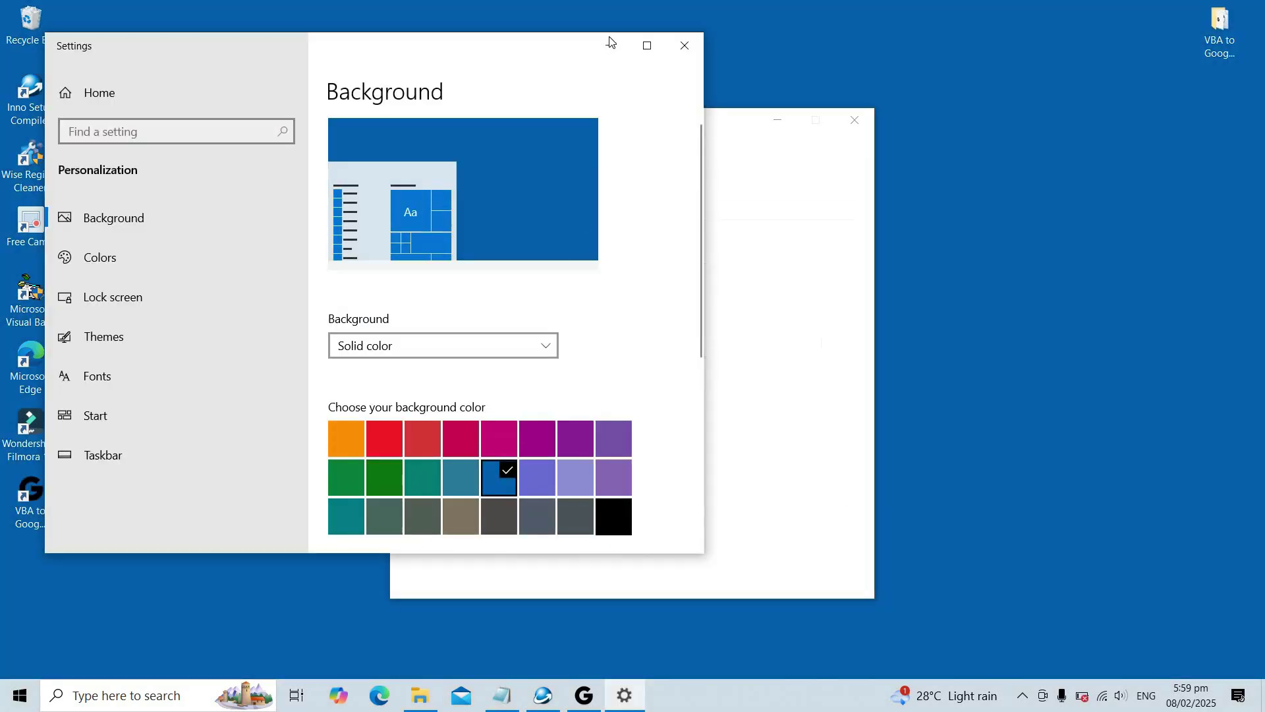
left_click(609, 45)
left_click(30, 501)
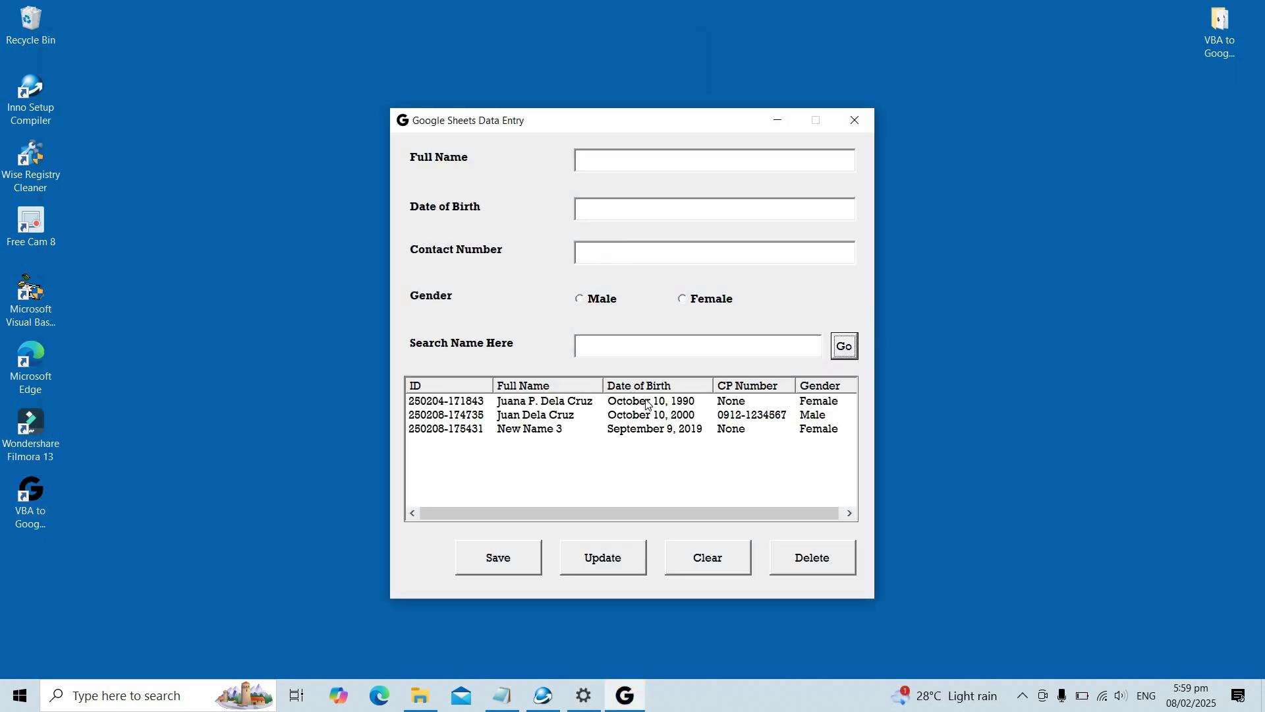
Close the data-entry form and open Control Panel via search.
left_click(853, 120)
left_click(42, 496)
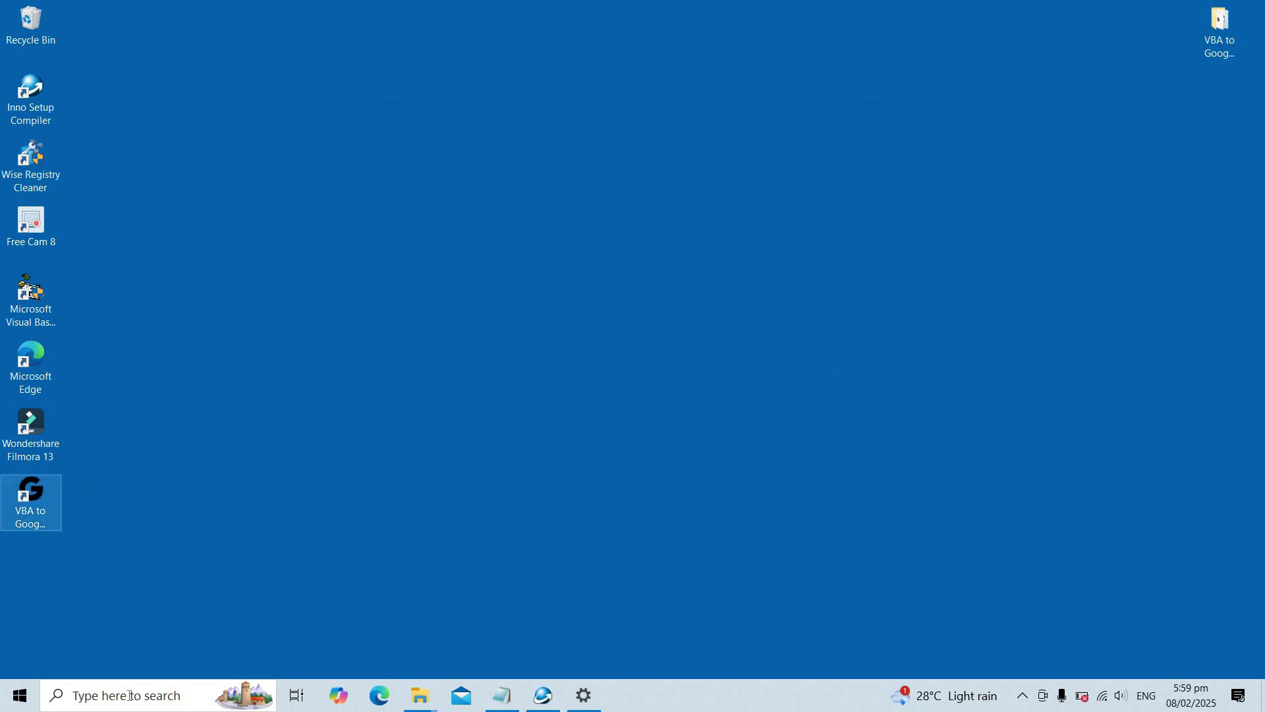
left_click(130, 697)
type("control")
left_click(235, 254)
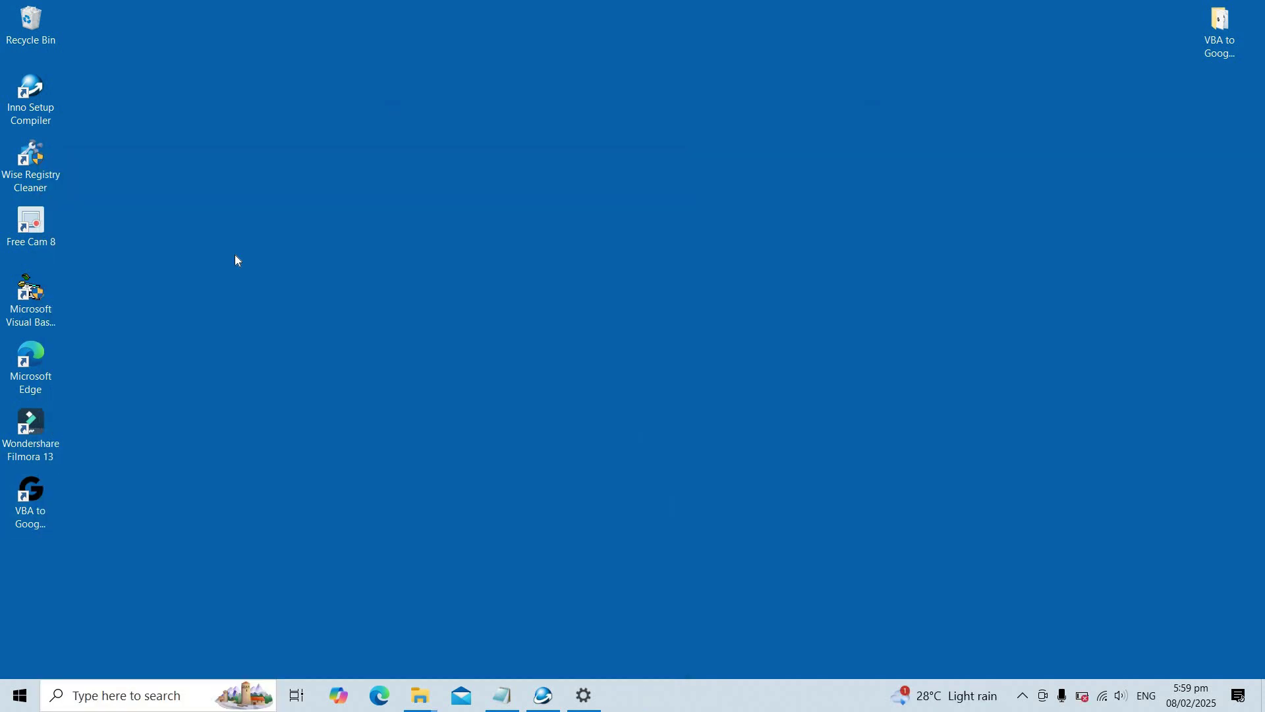
Find VBA to Google Sheets version 1.0 under installed programs, then show the desktop.
left_click(1038, 123)
left_click(407, 323)
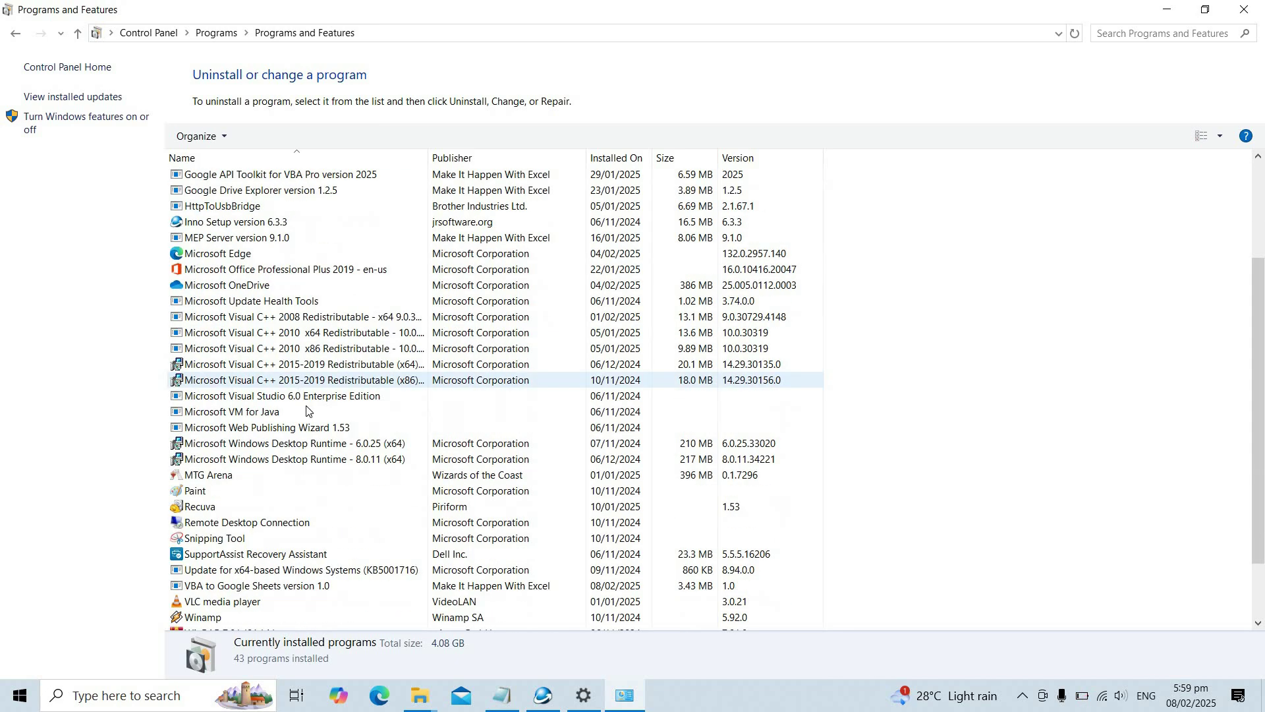
scroll(481, 461, "down", 5)
left_click(482, 509)
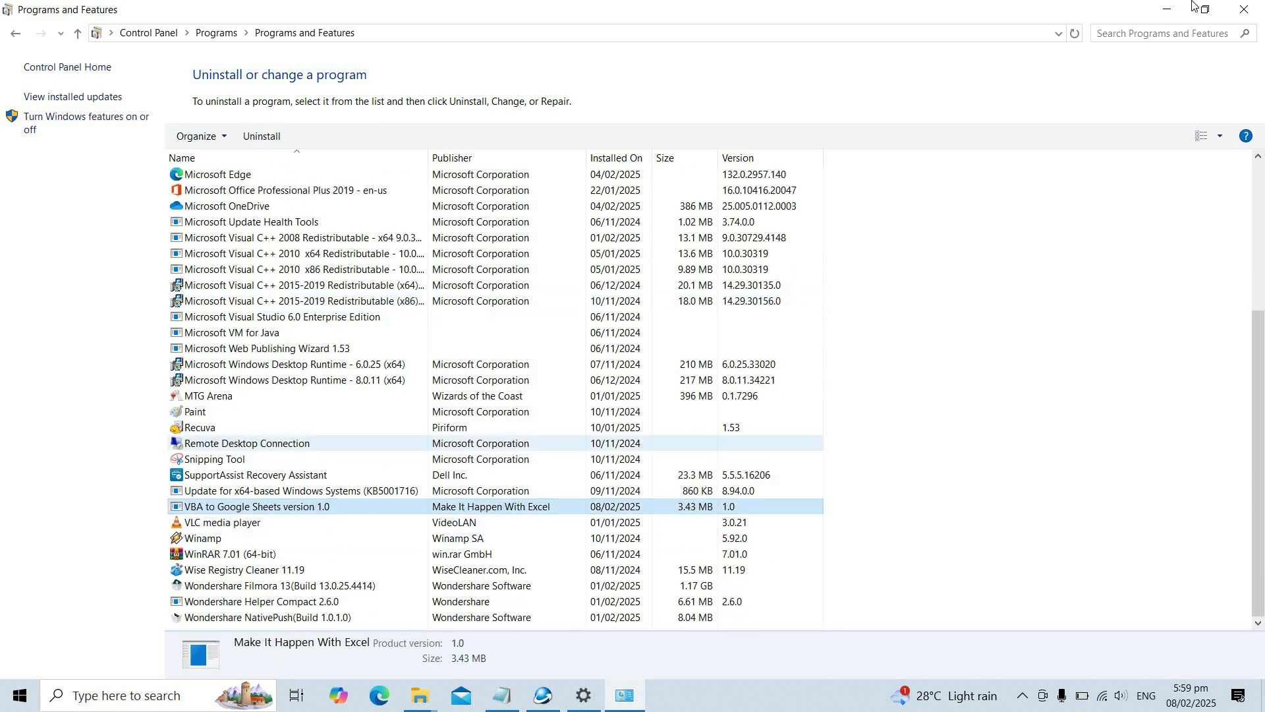
key("super+d")
Open the shortcut's file location and view the C:\ProgramData\VBA to Google Sheets folder maximised.
key("shift+F10")
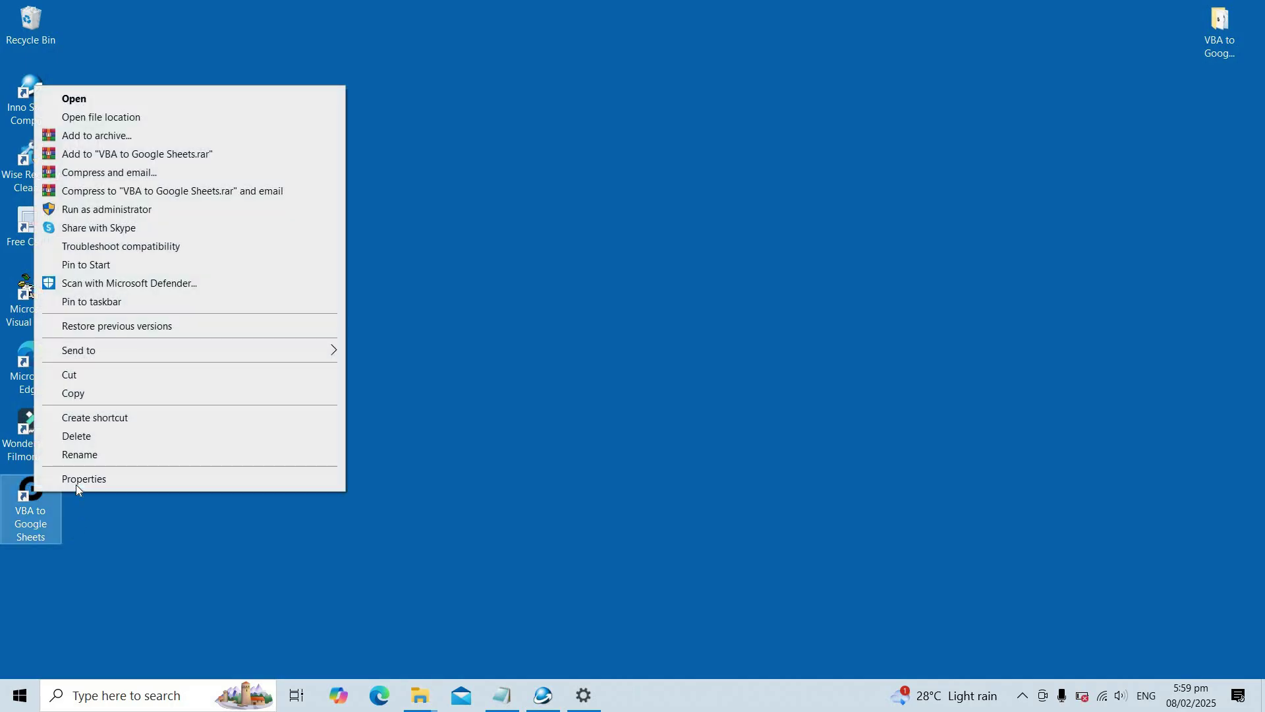
left_click(76, 485)
left_click(534, 431)
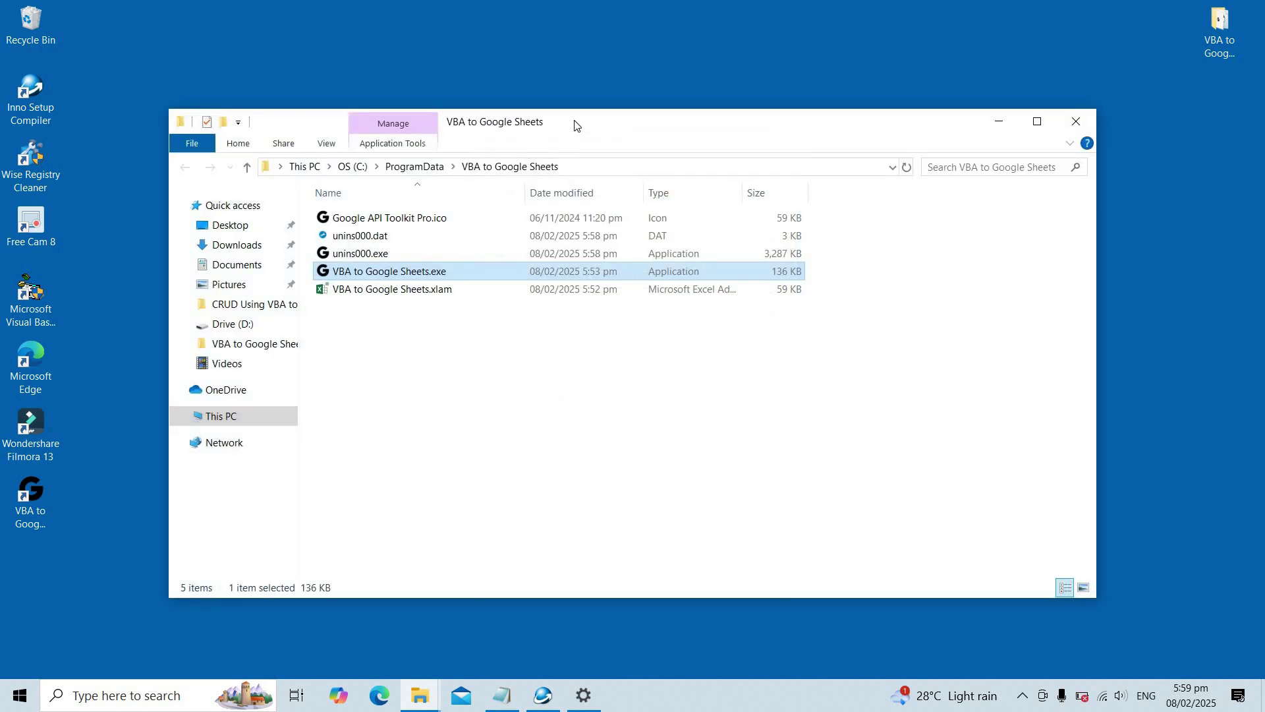
double_click(576, 125)
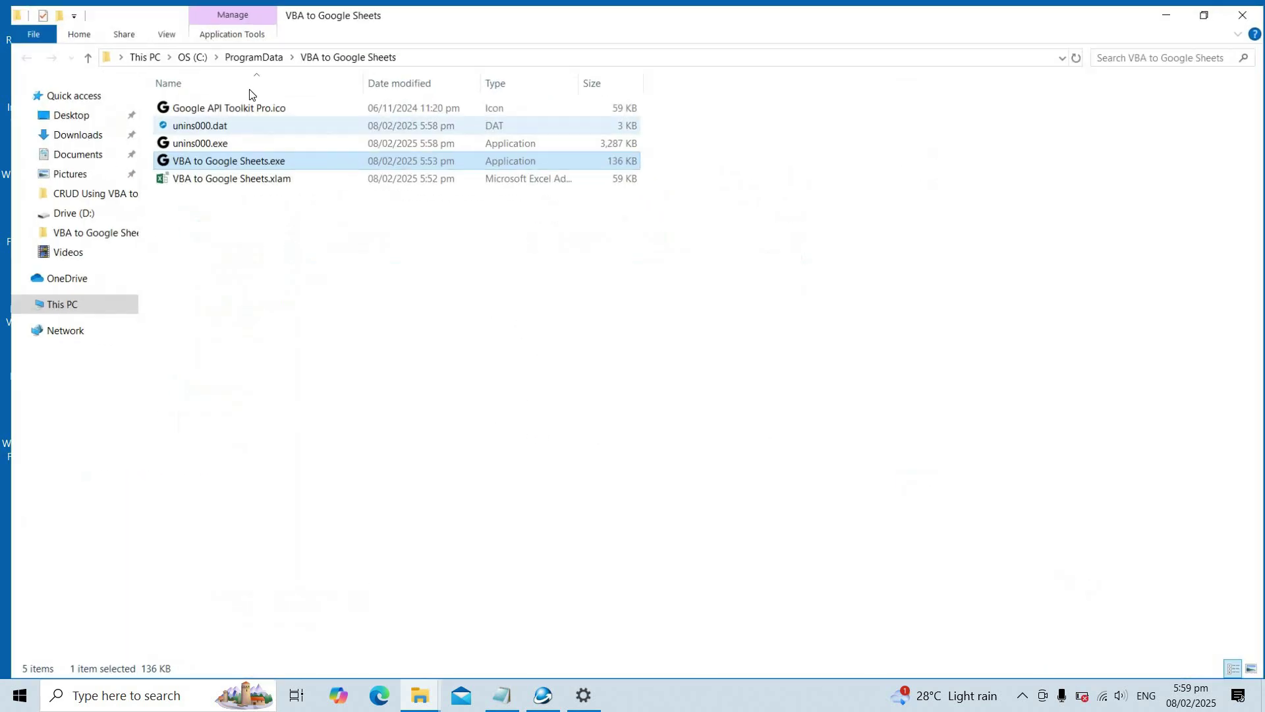
left_click(269, 179)
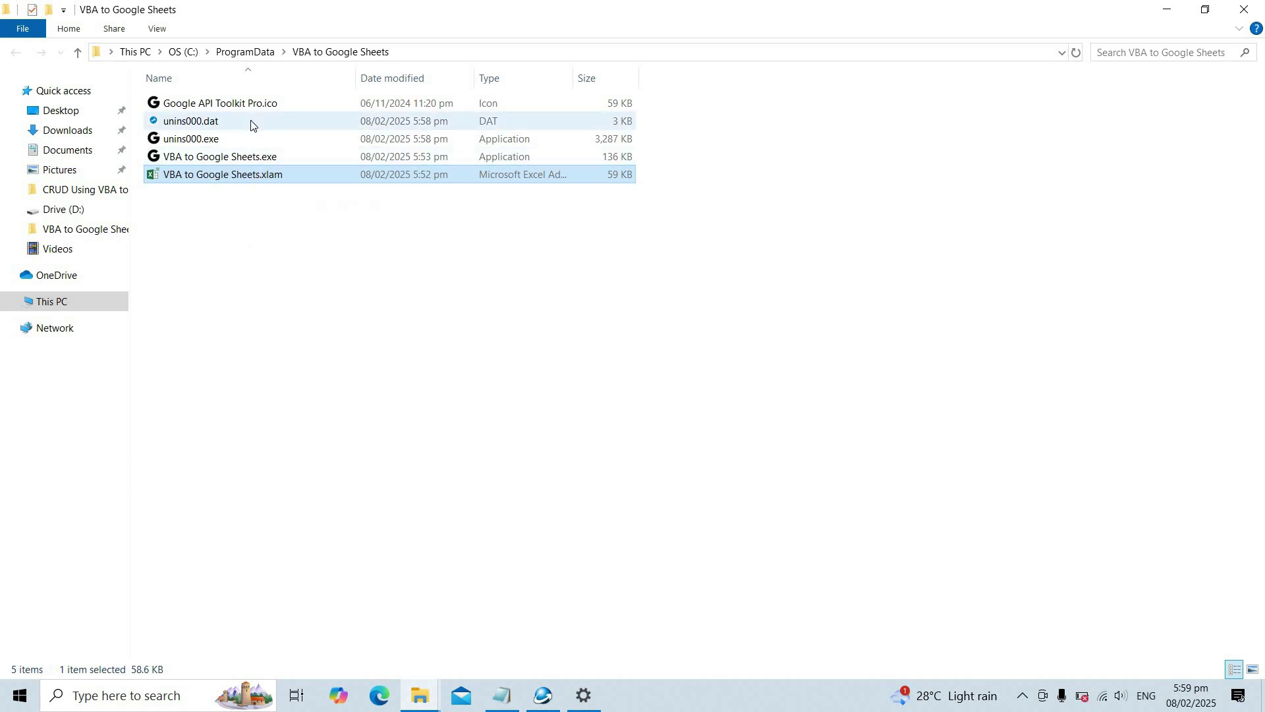
Run unins000.exe to uninstall VBA to Google Sheets and acknowledge the success message.
left_click(279, 145)
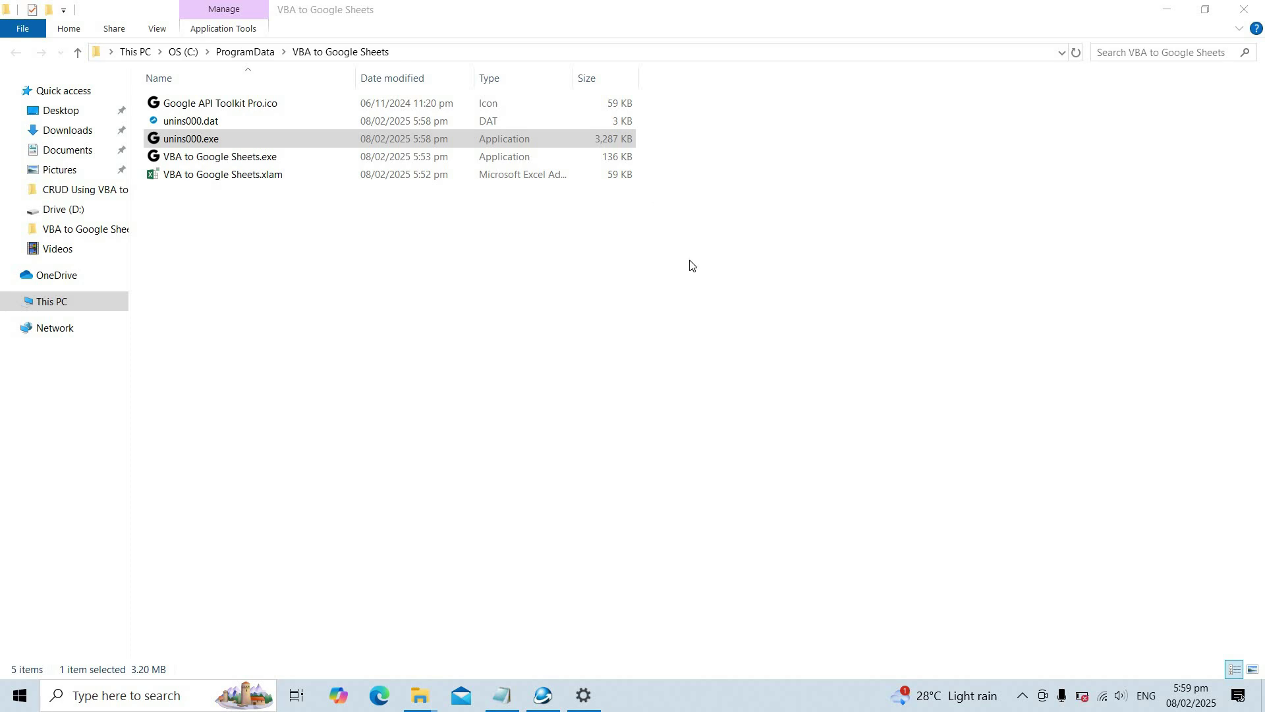
key("Return")
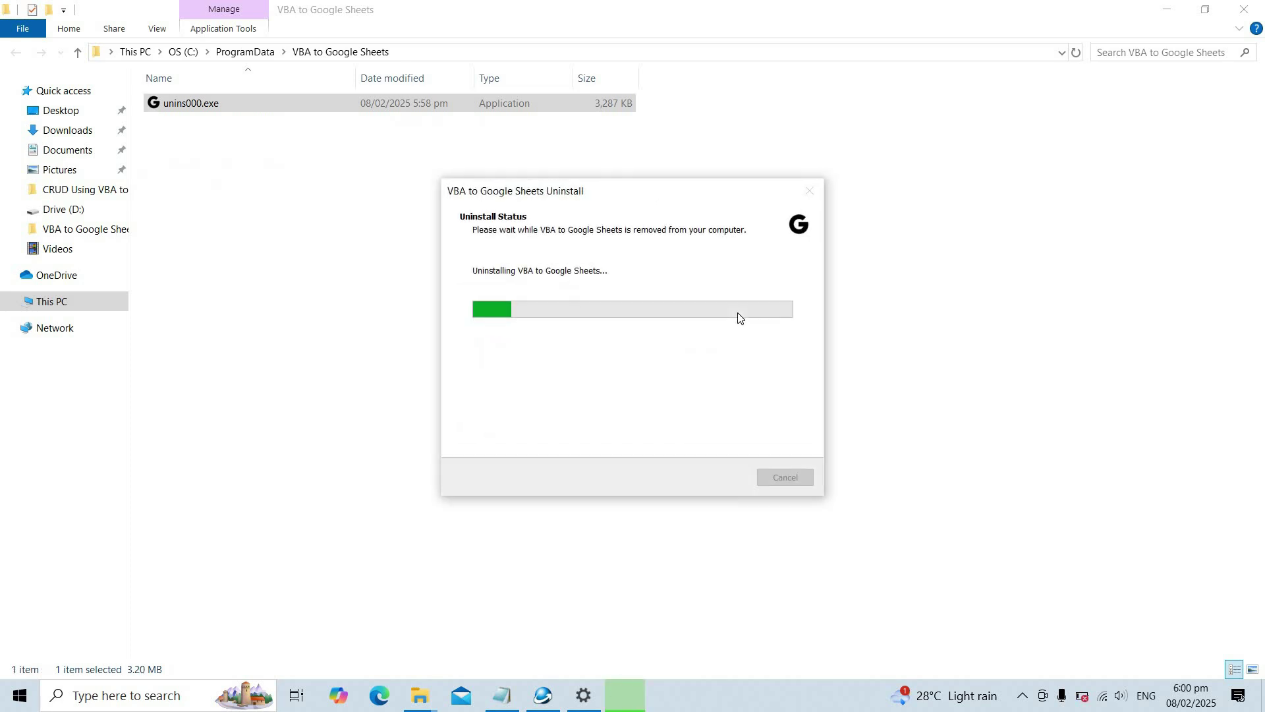
left_click(786, 411)
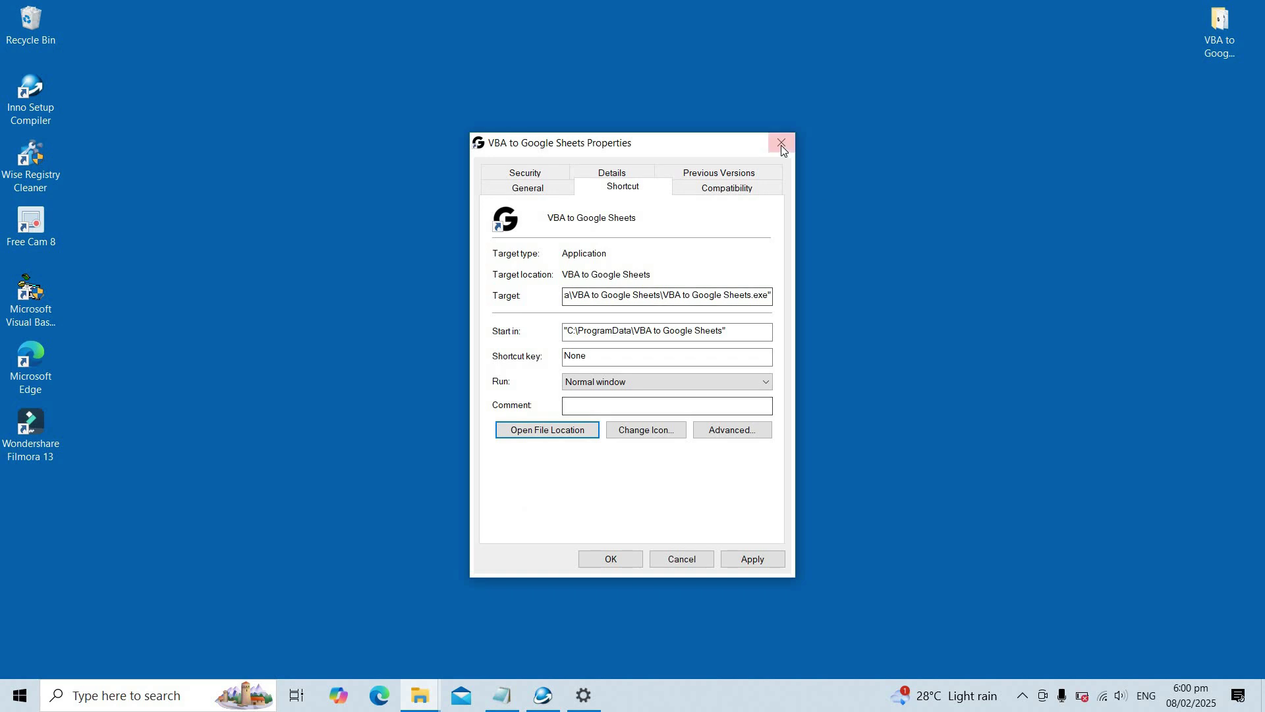
Close the shortcut Properties and open the VBA to Google Sheets desktop folder maximised.
left_click(782, 145)
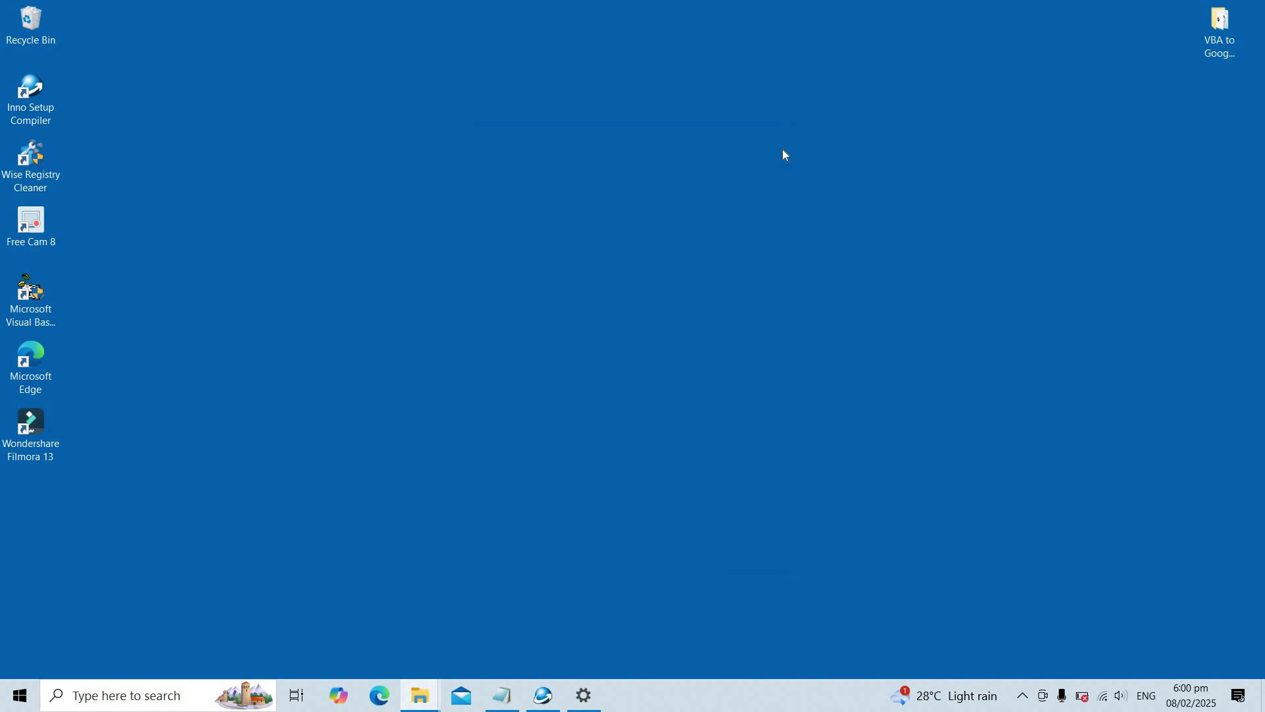
double_click(1230, 51)
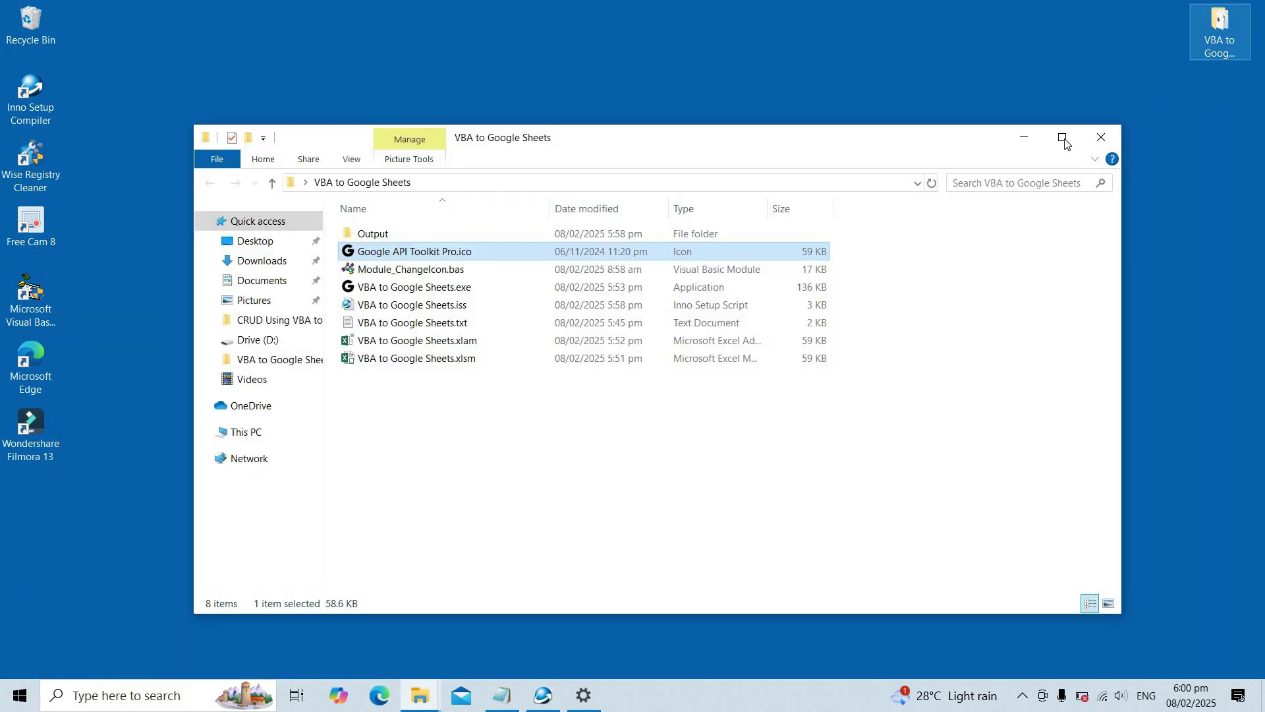
double_click(983, 139)
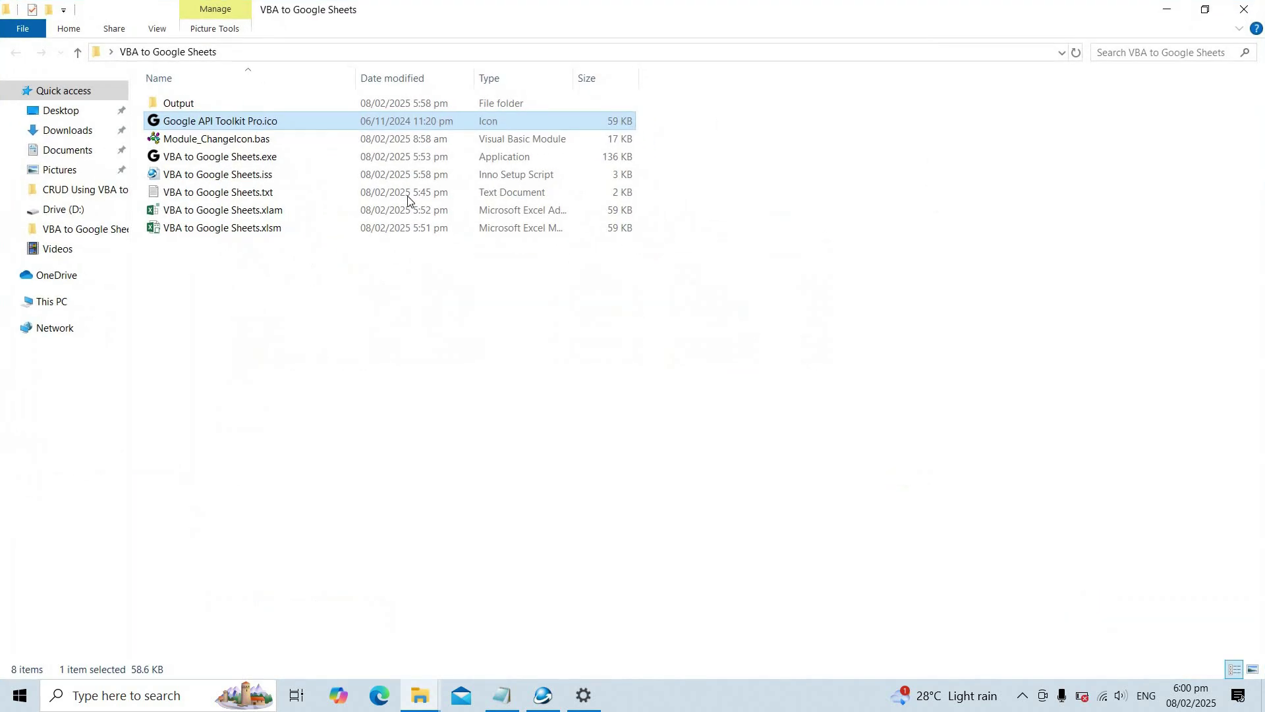
Open VBA to Google Sheets.txt in Notepad, select all the launcher code, and minimise it.
double_click(234, 199)
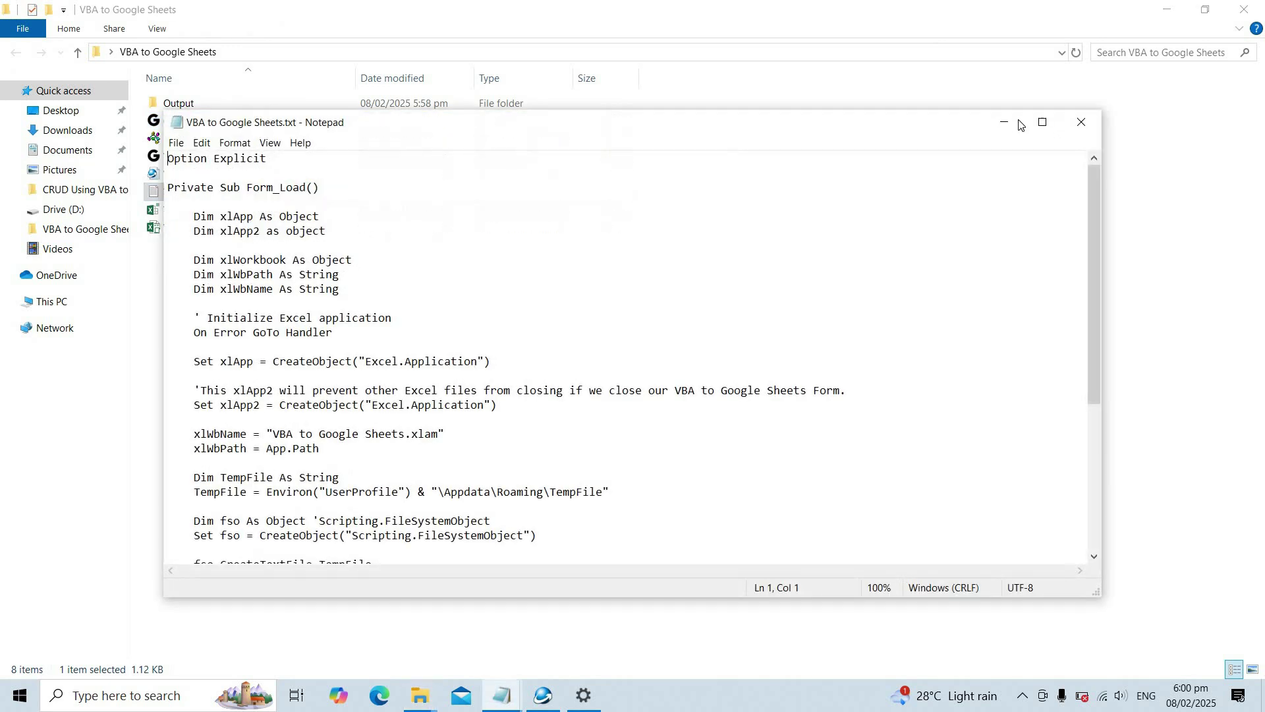
left_click(1043, 122)
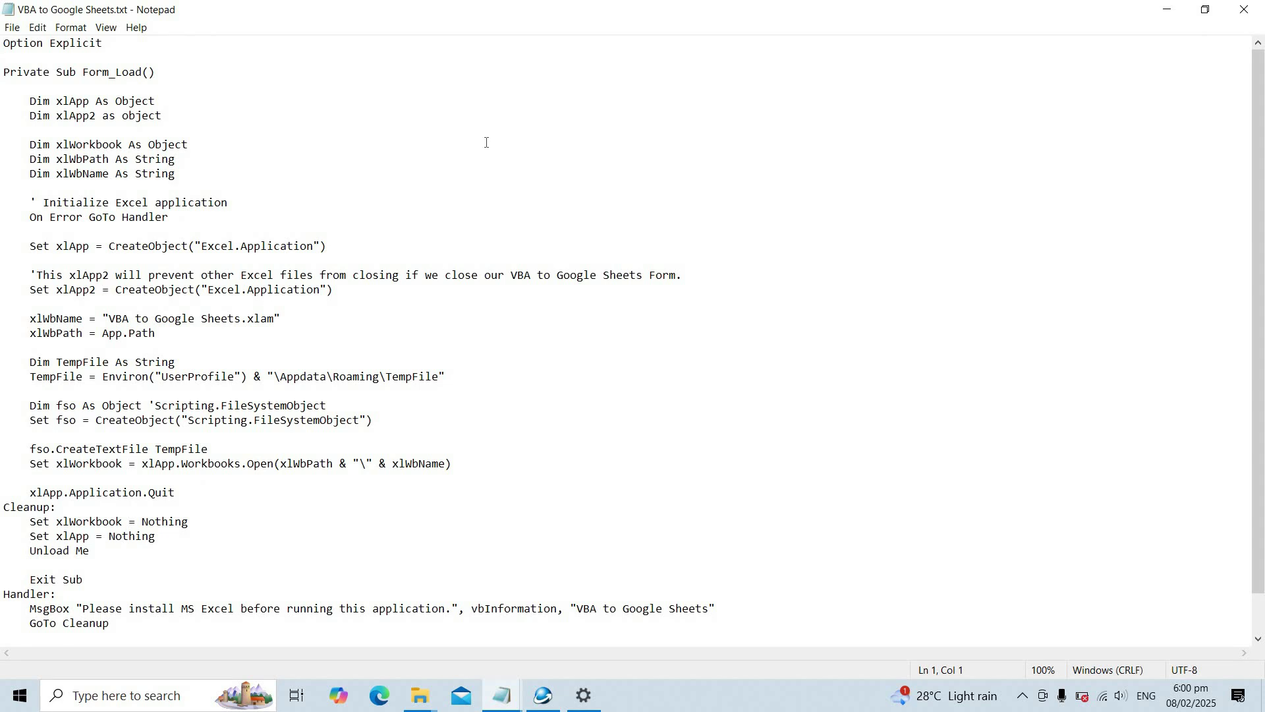
key("ctrl+a")
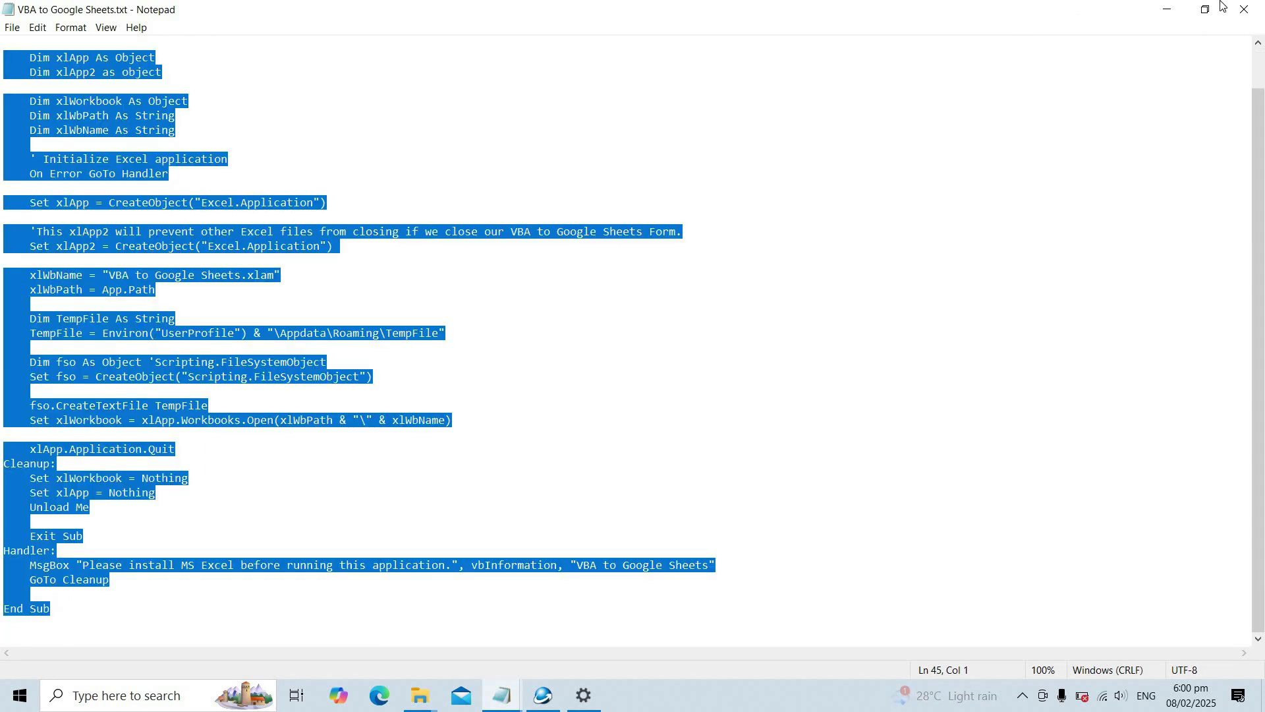
left_click(1166, 15)
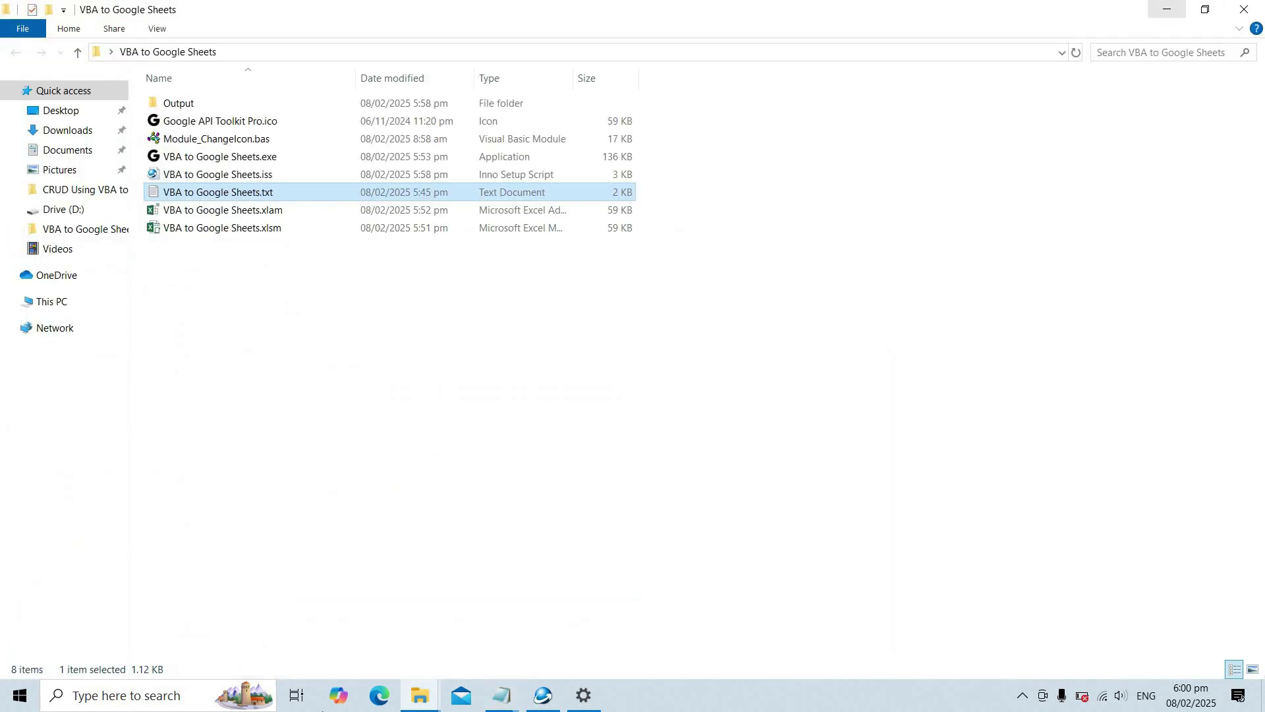
Launch Microsoft Visual Basic 6.0 and create a new Standard EXE project with Form1 maximised.
left_click(1165, 15)
left_click(195, 704)
type("Visu")
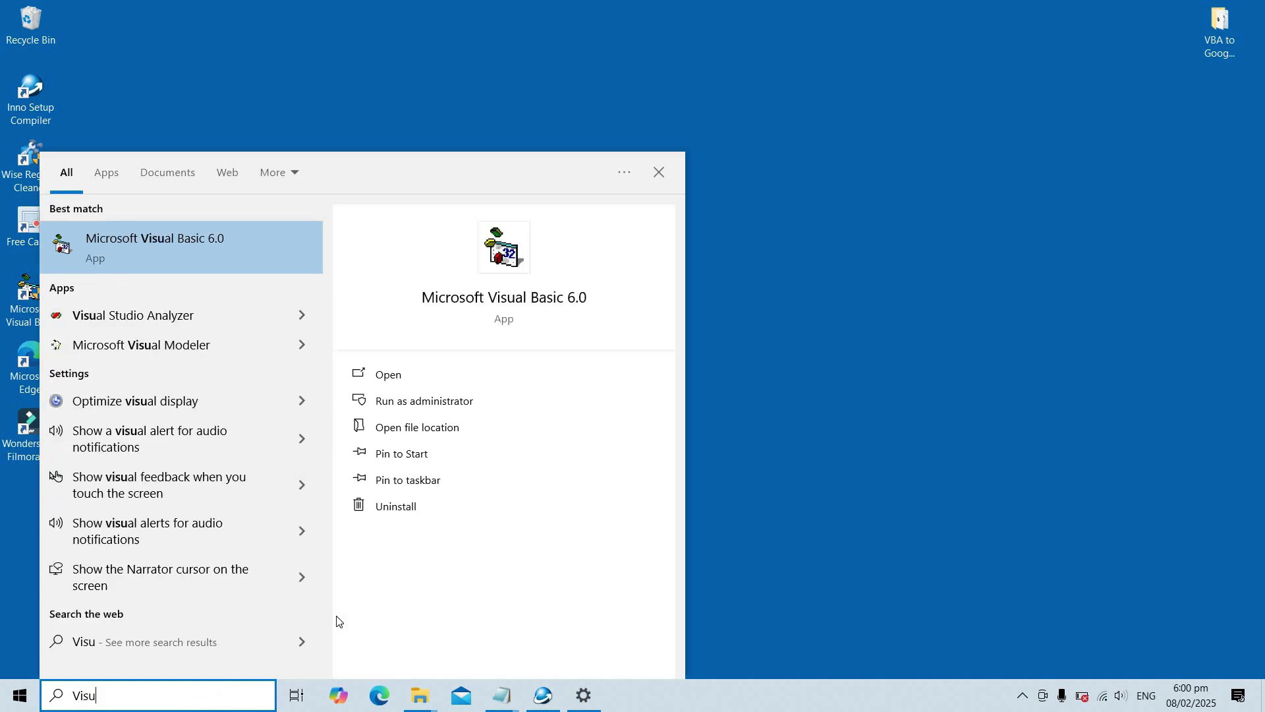
left_click(243, 250)
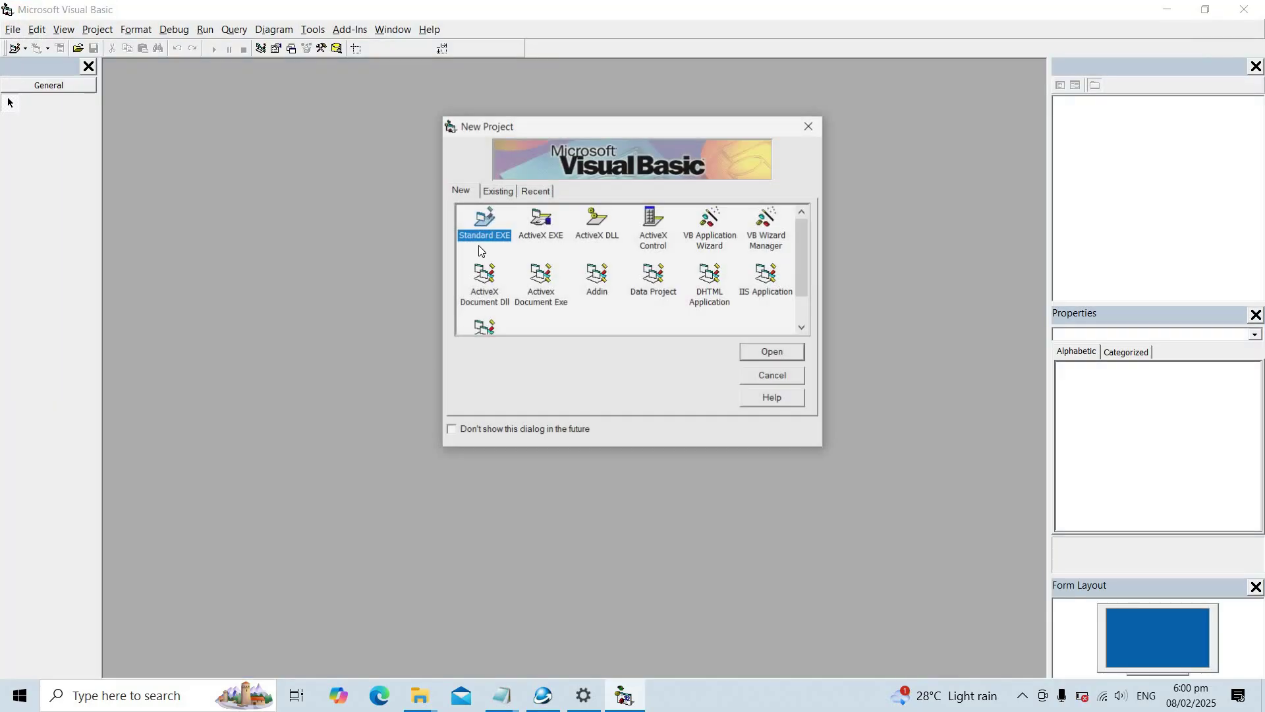
left_click(772, 350)
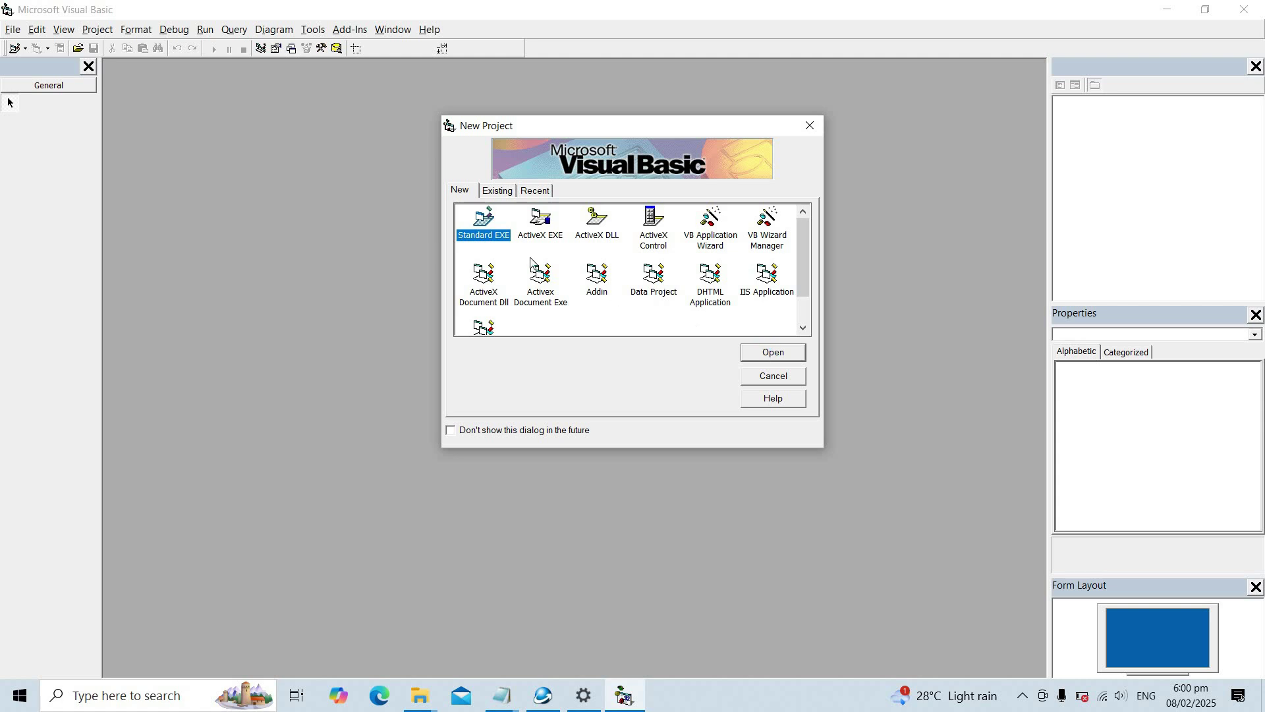
left_click(827, 104)
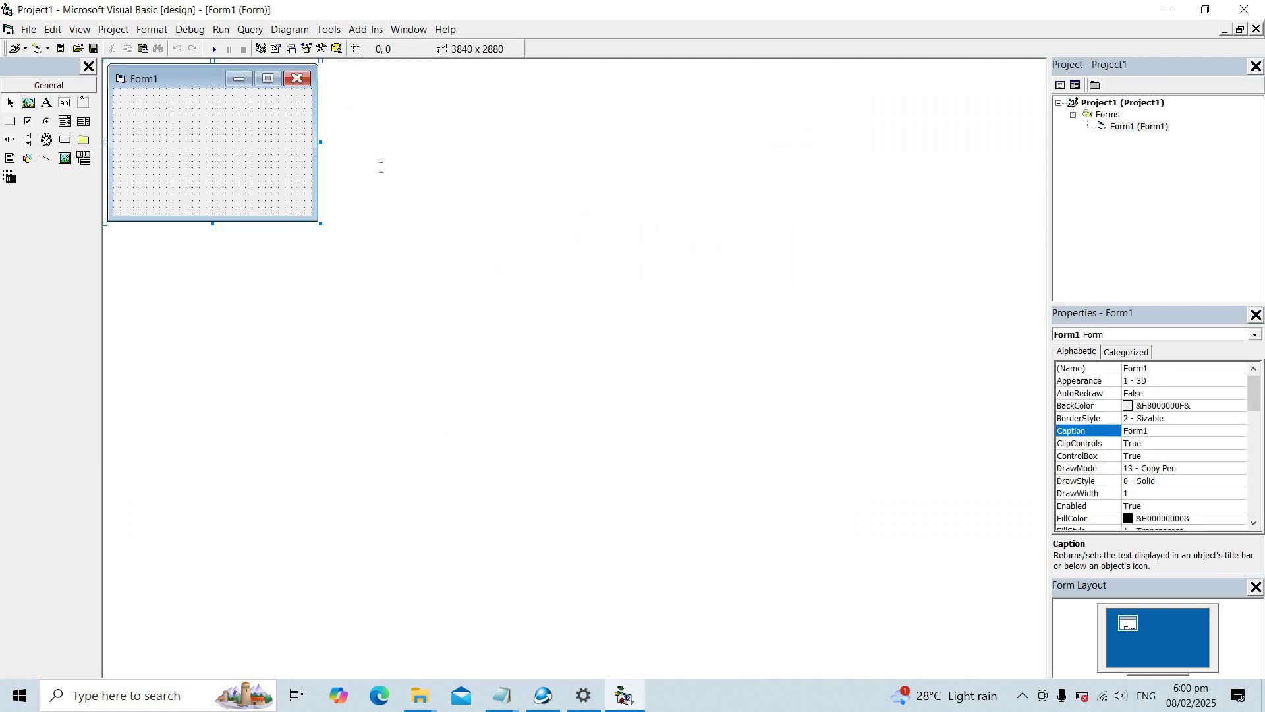
Replace Form1's Form_Load with the pasted launcher code, changing xlWbName's extension from xlam to vba.
double_click(378, 163)
key("ctrl+a")
key("Delete")
type("Private Sub Form_Load()      Dim xlApp As Object     Dim xlApp2 As Object      Dim xlWorkbook As Object     Dim xlWbPath As String     Dim xlWbName As String      ' Initialize Excel application     On Error GoTo Handler      Set xlApp = CreateObject(\"Excel.Application\")      'This xlApp2 will prevent other Excel files from closing if we close our VBA to Google Sheets Form.     Set xlApp2 = CreateObject(\"Excel.Application\")      xlWbName = \"VBA to Google Sheets.xlam\"     xlWbPath = App.Path      Dim TempFile As String     TempFile = Environ(\"UserProfile\") & \"\\Appdata\\Roaming\\TempFile\"      Dim fso As Object 'Scripting.FileSystemObject     Set fso = CreateObject(\"Scripting.FileSystemObject\")      fso.CreateTextFile TempFile     Set xlWorkbook = xlApp.Workbooks.Open(xlWbPath & \"\\\" & xlWbName)      xlApp.Application.Quit Cleanup:     Set xlWorkbook = Nothing     Set xlApp = Nothing     Unload Me      Exit Sub Handler:     MsgBox \"Please install MS Excel before running this application.\", vbInformation, \"VBA to Google Sheets\"     GoTo Cleanup  End Sub")
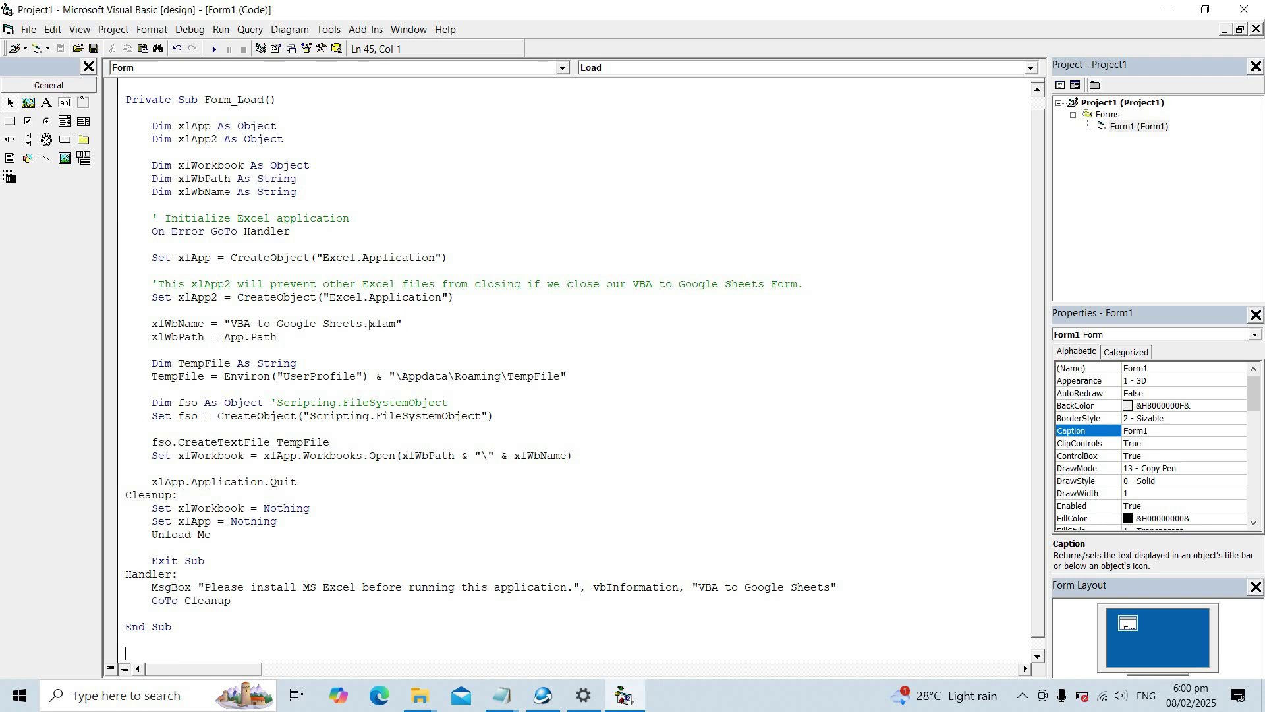
key("shift+Right")
key("shift+Right")
key("shift+Right")
type("vba")
Make the project as VBA to Google Sheets.exe in Desktop\VBA to Google Sheets, overwriting the old exe.
left_click(28, 29)
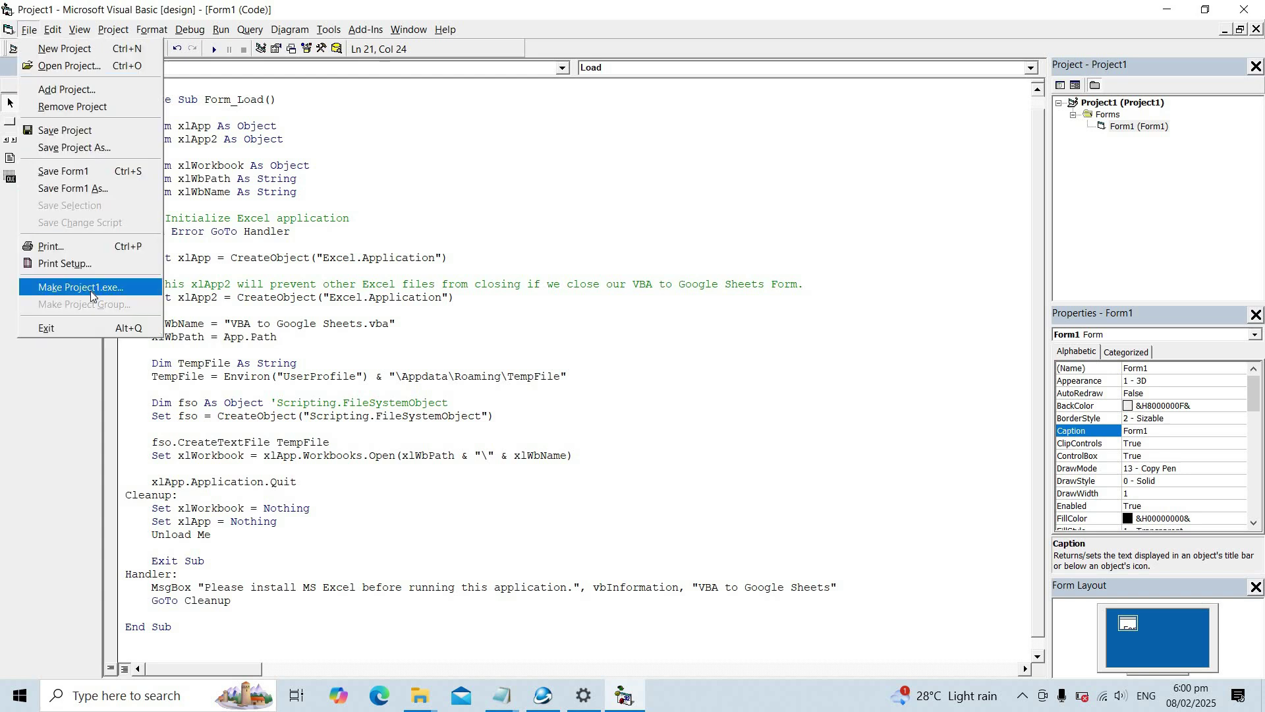
left_click(90, 291)
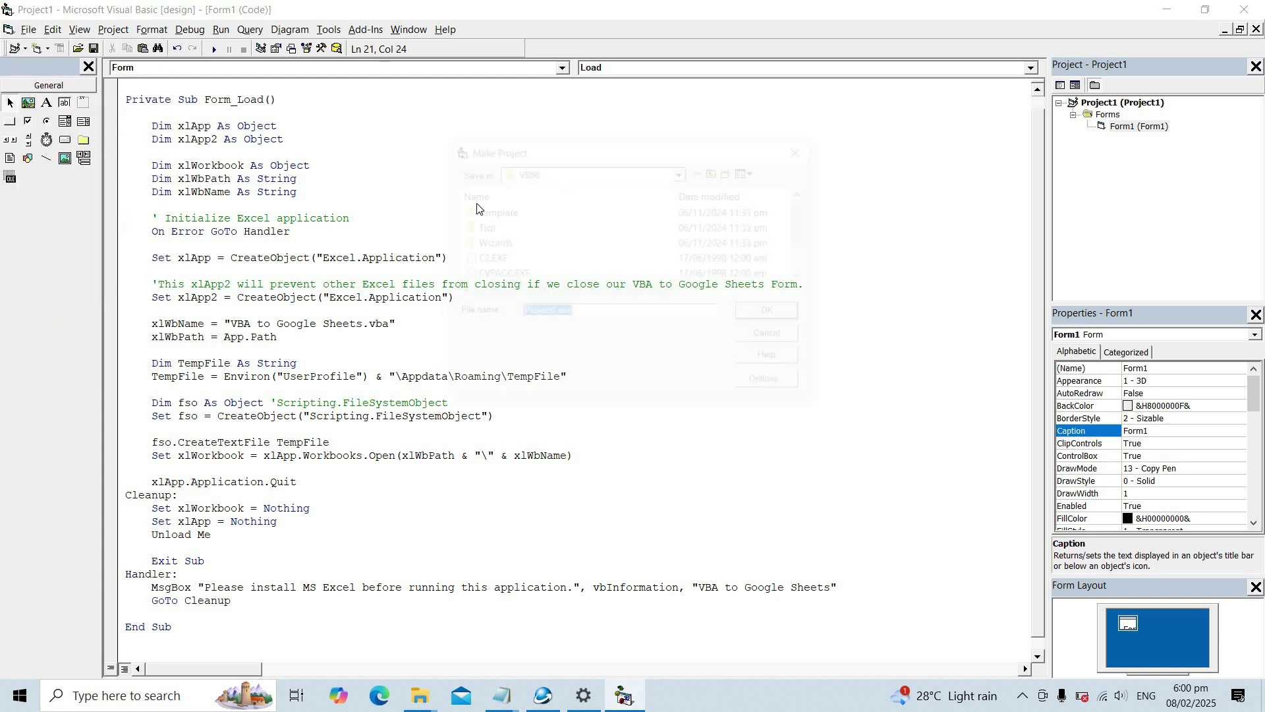
left_click(681, 171)
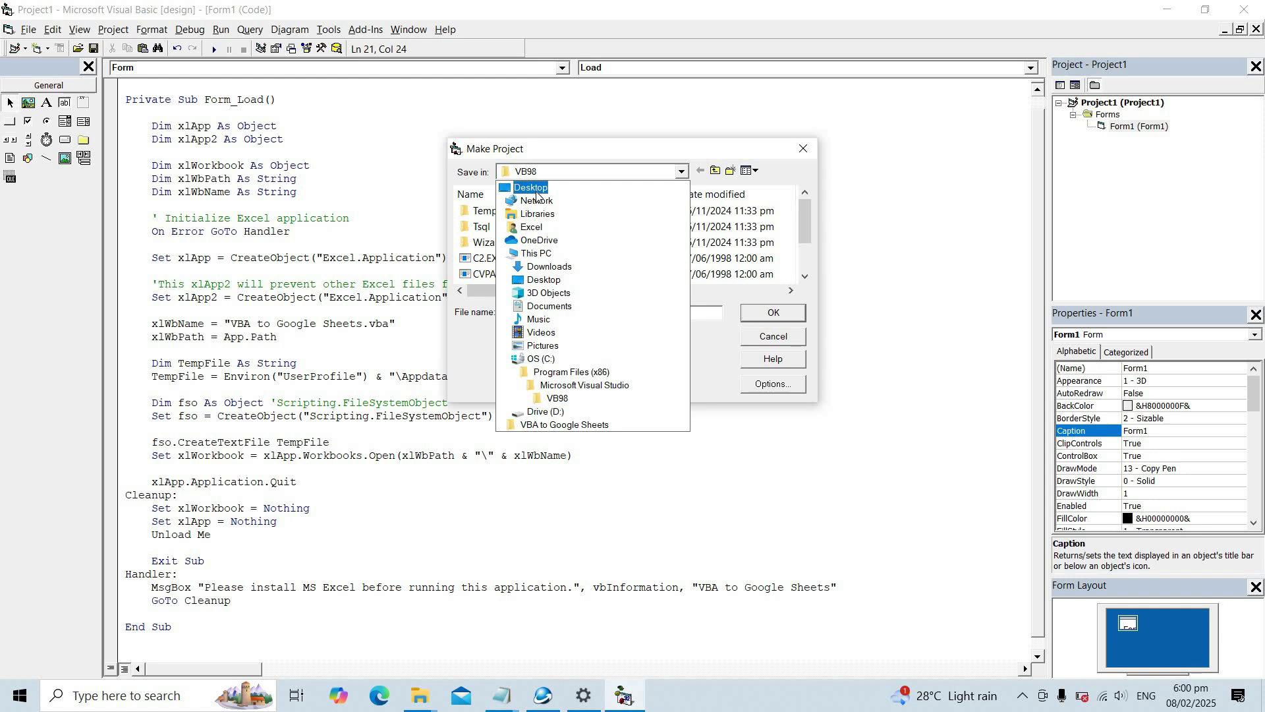
left_click(536, 191)
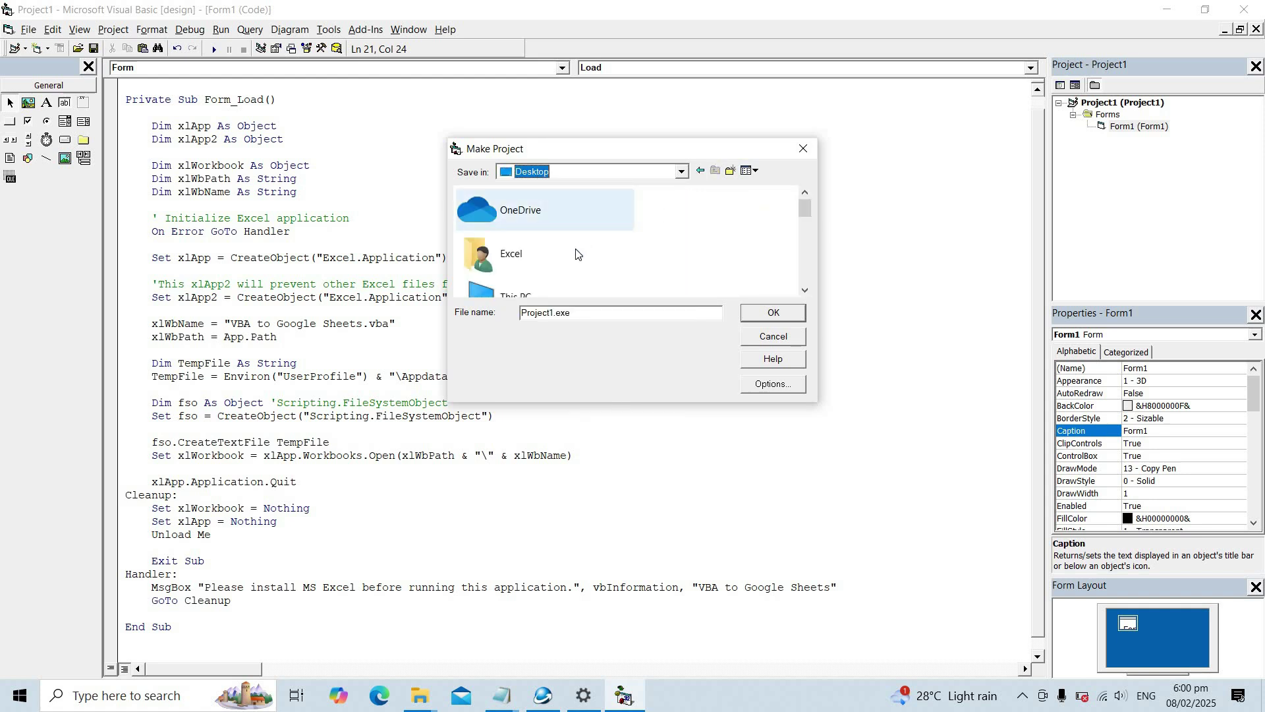
scroll(572, 263, "down", 1)
scroll(572, 264, "down", 4)
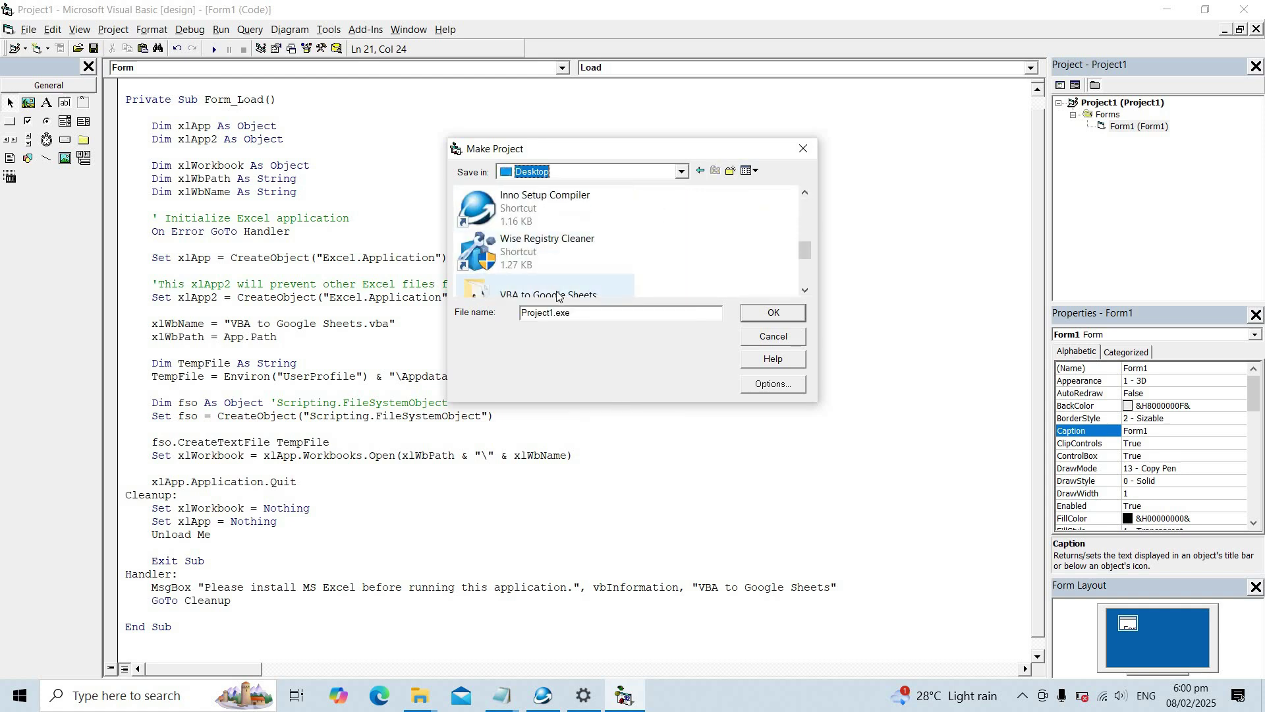
double_click(557, 294)
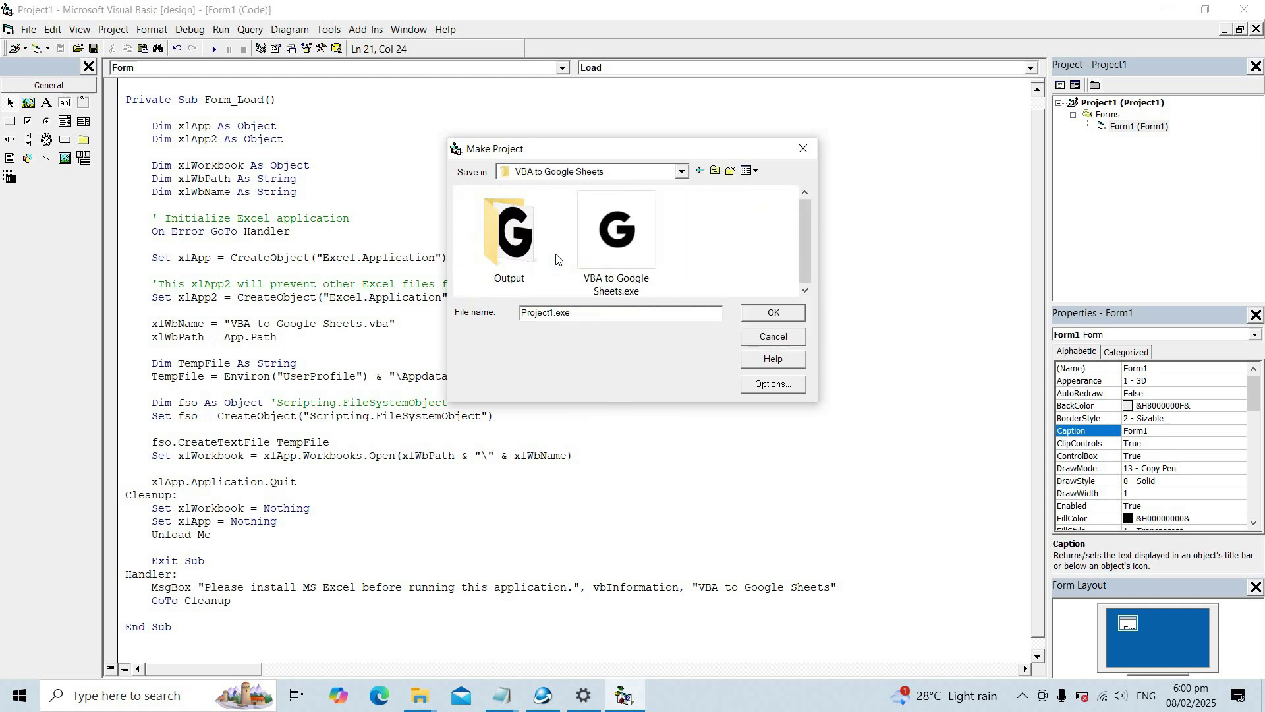
left_click(611, 254)
left_click(769, 314)
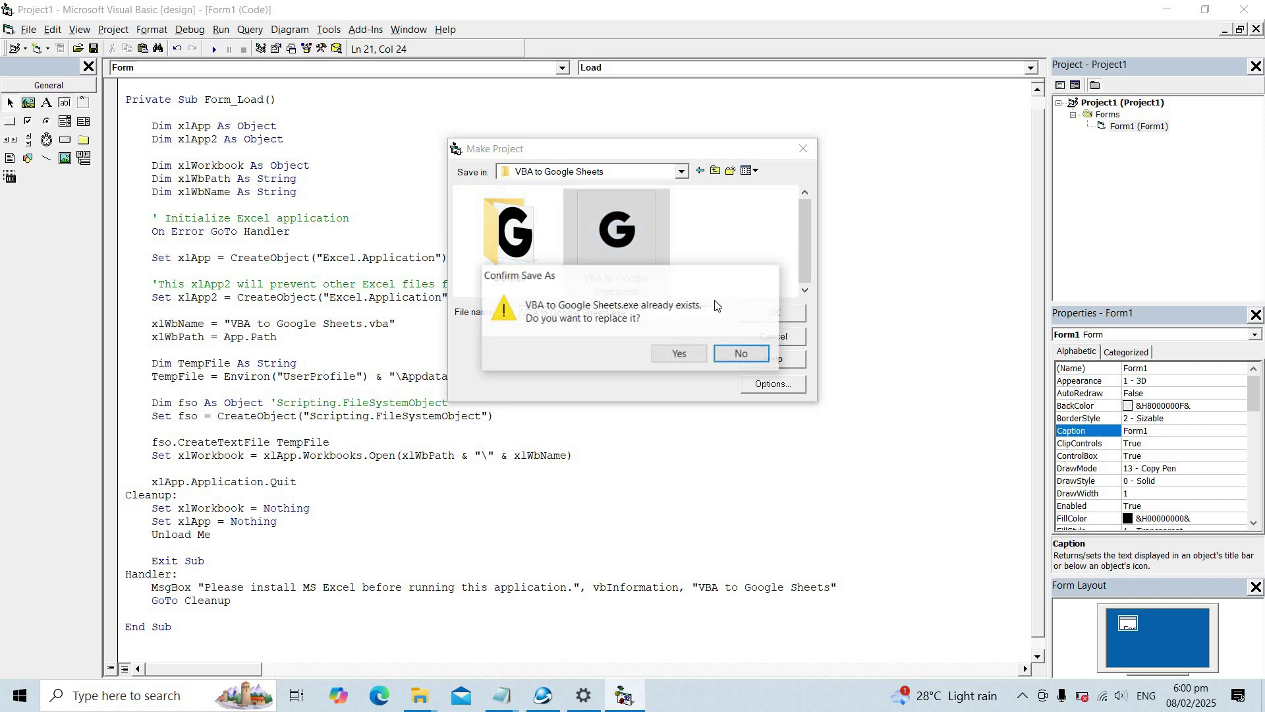
left_click(676, 354)
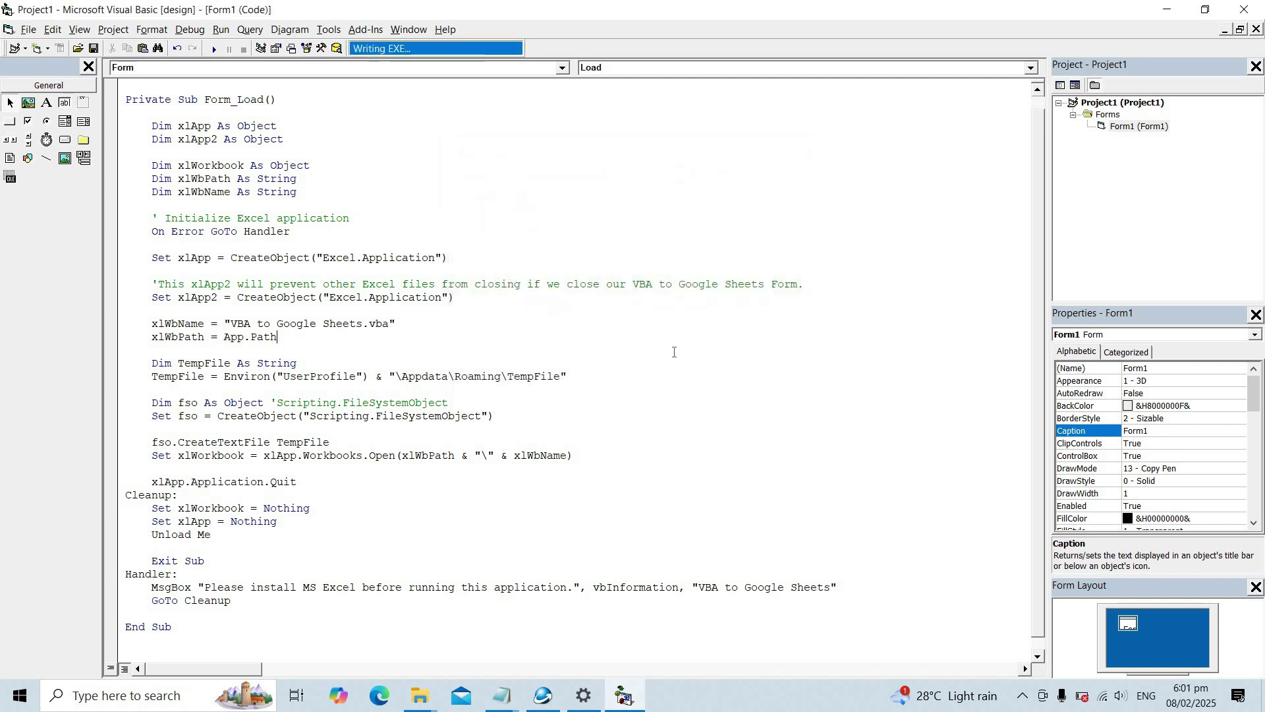
Minimise Visual Basic and open the VBA to Google Sheets folder full screen.
left_click(1167, 9)
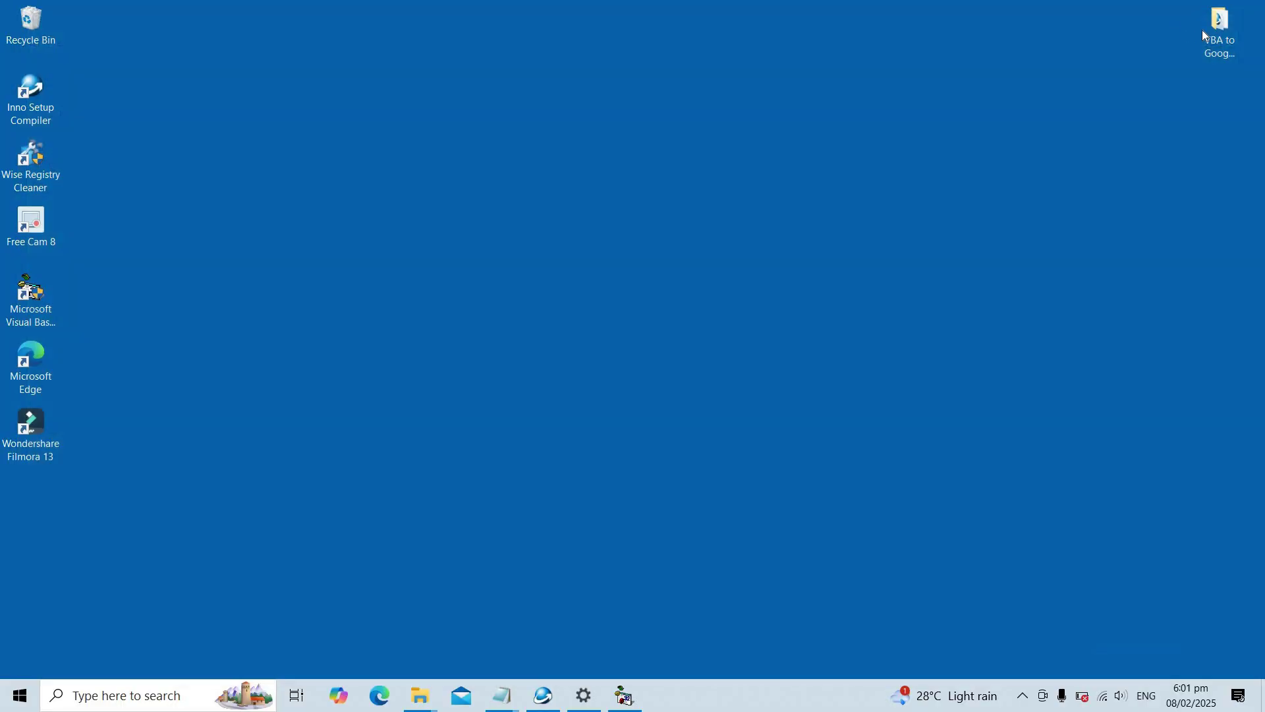
double_click(1203, 29)
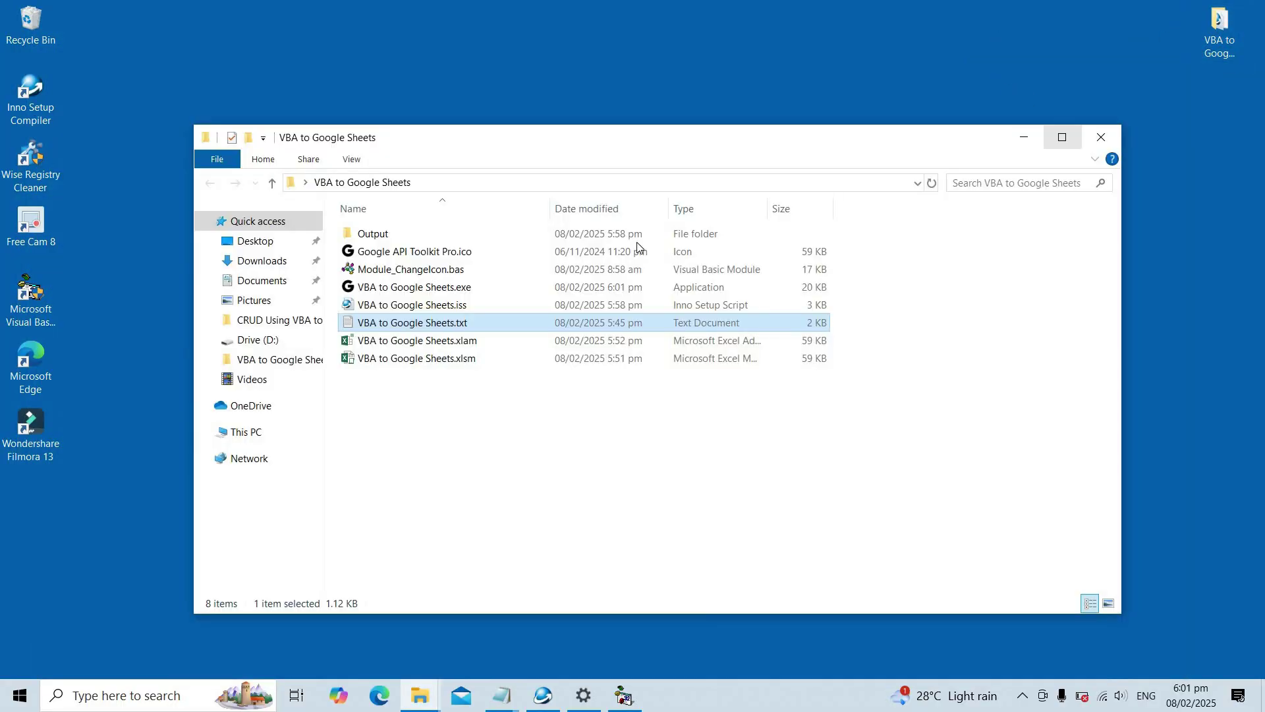
left_click(1060, 136)
Rename VBA to Google Sheets.xlam to VBA to Google Sheets.vba, accepting the extension-change warning.
right_click(273, 216)
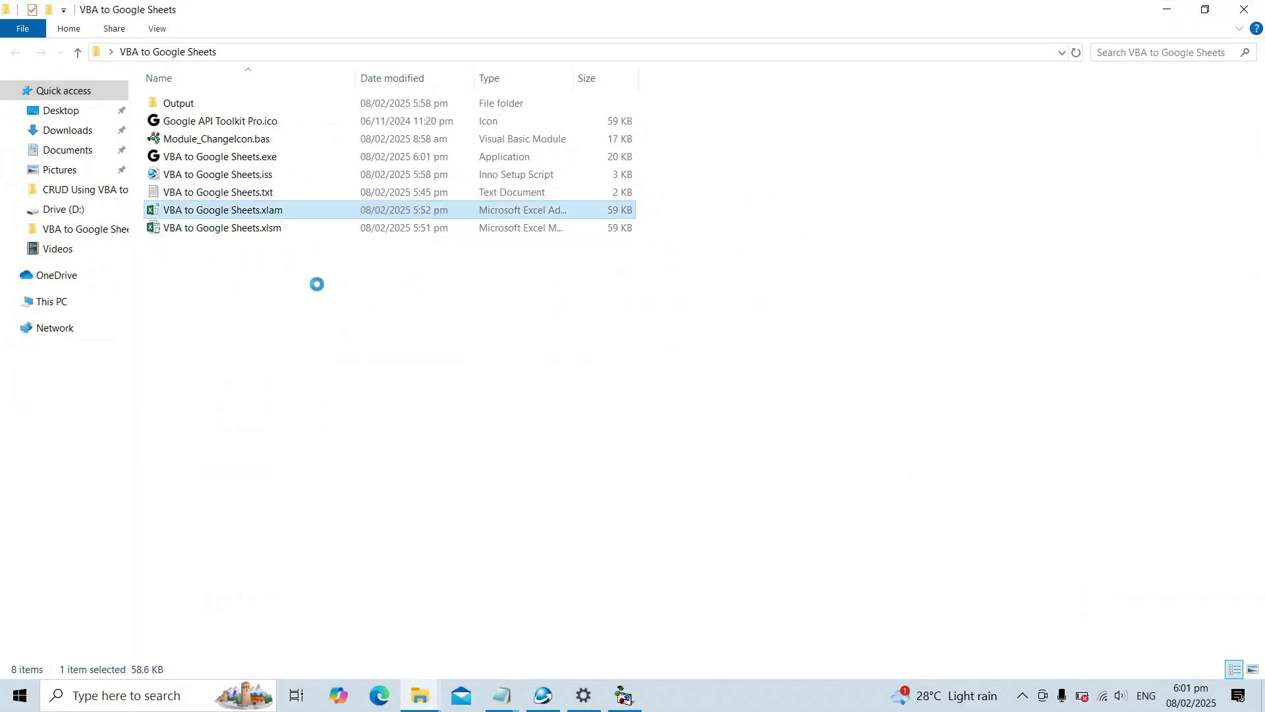
key("m")
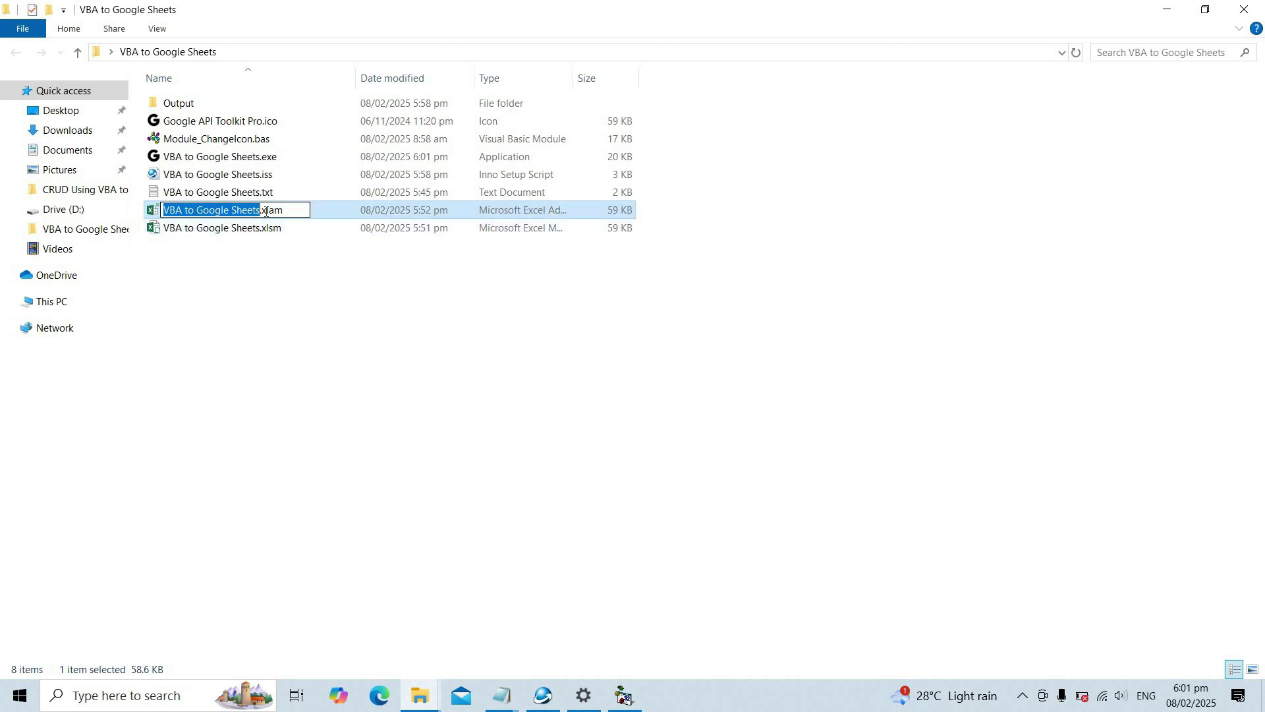
double_click(297, 211)
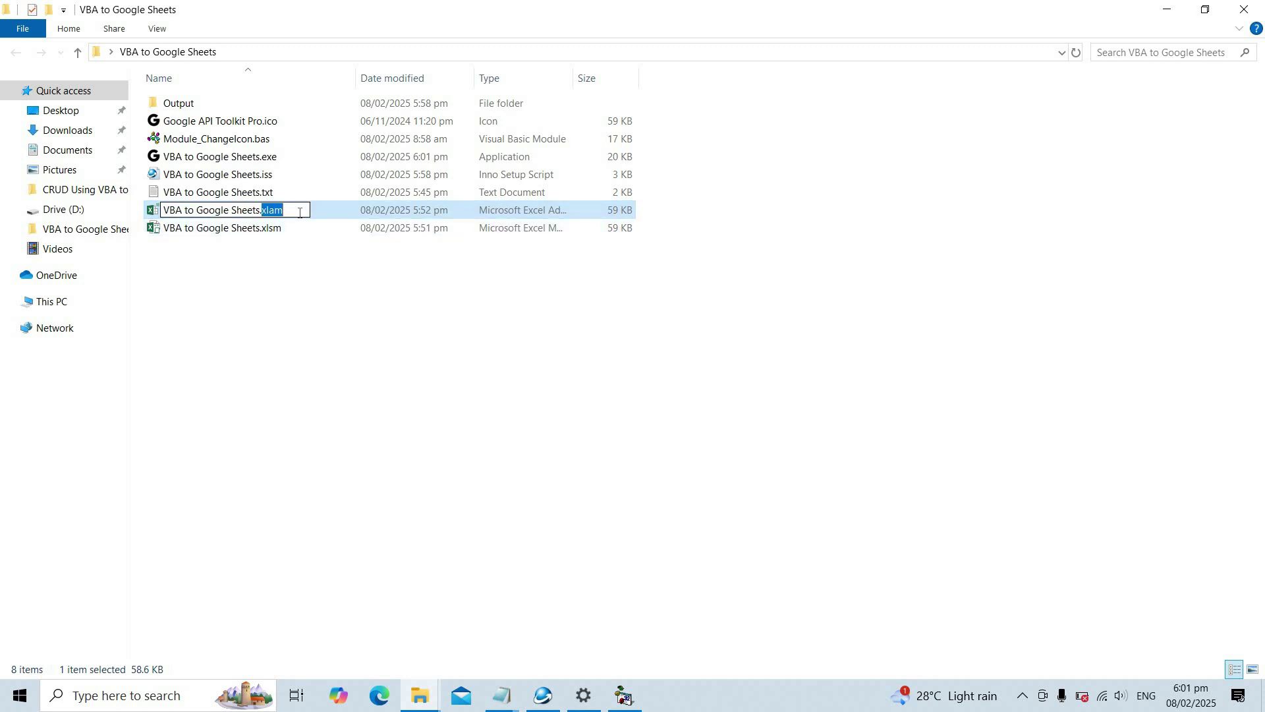
type("vba")
key("Return")
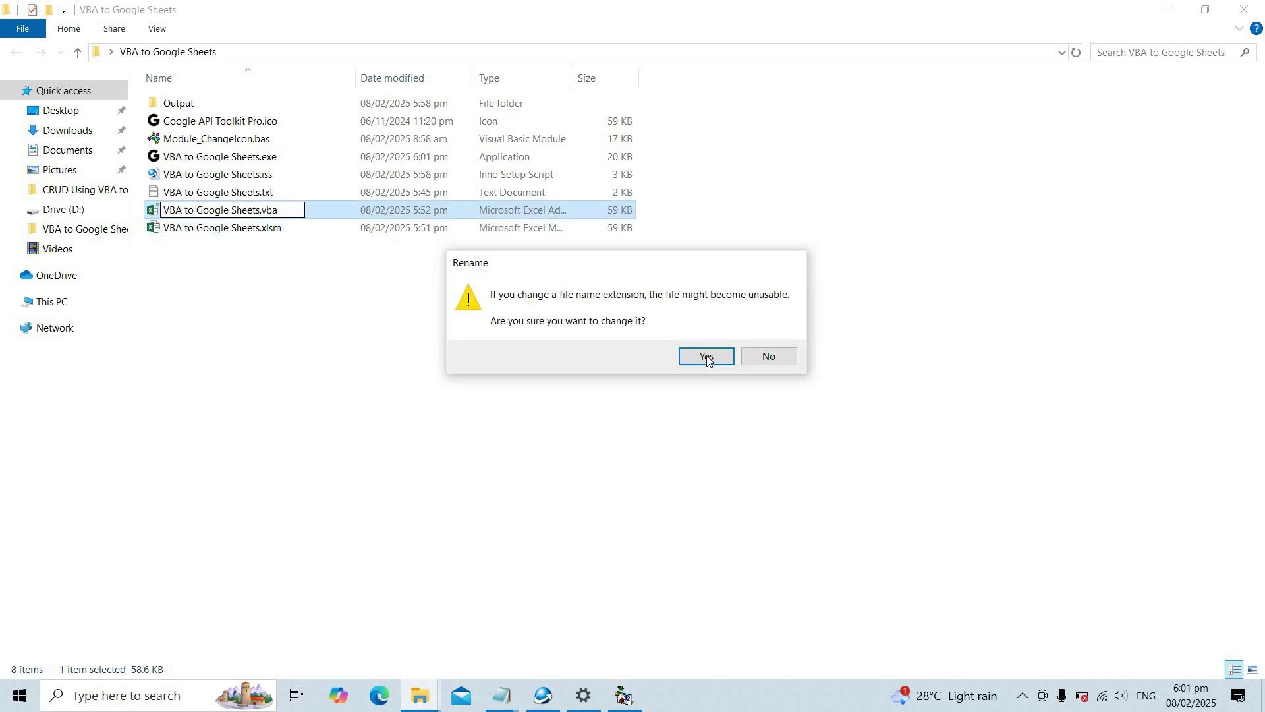
key("Return")
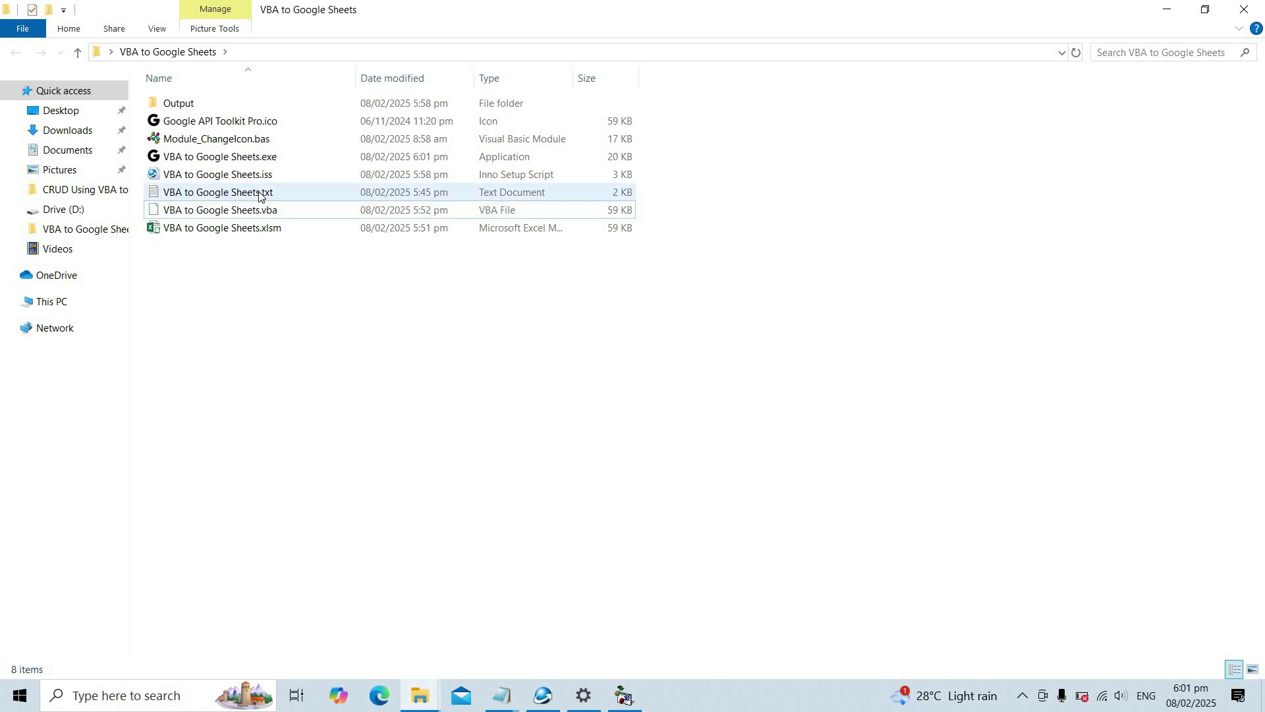
left_click(261, 178)
In VBA to Google Sheets.iss, change the third [Files] Source from .xlam to .vba, then save, compile and run.
double_click(261, 176)
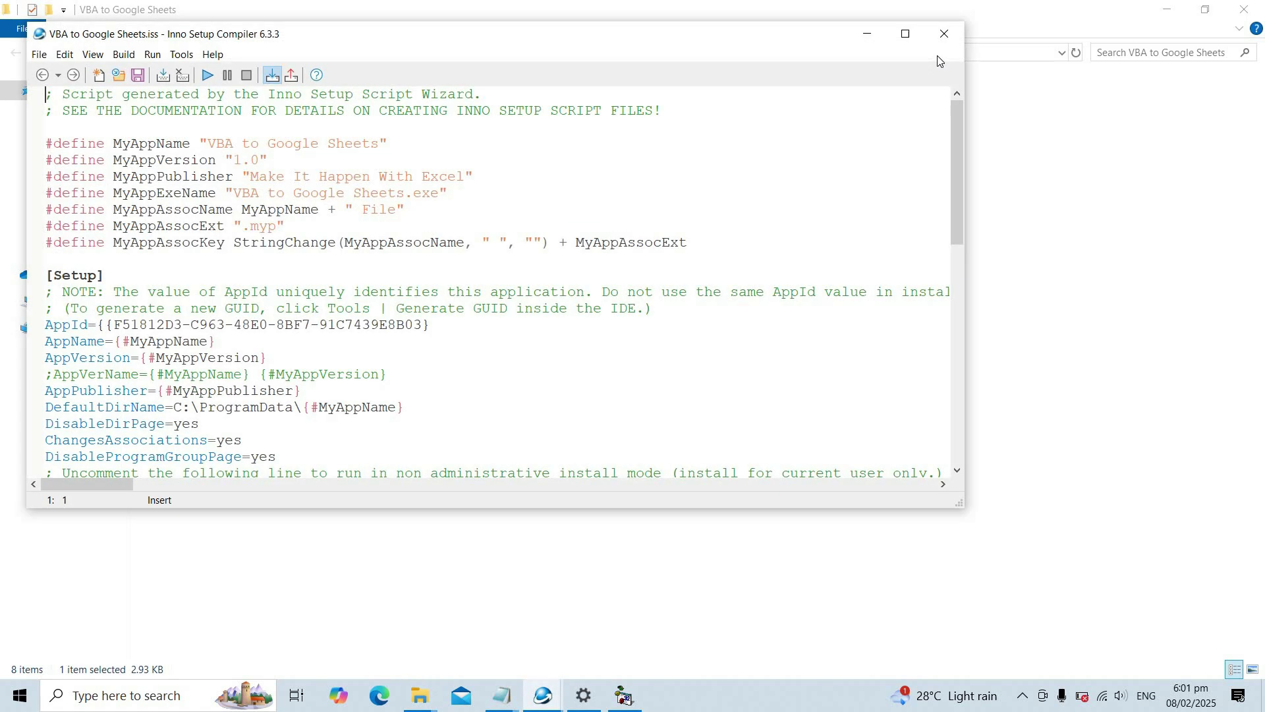
scroll(498, 295, "down", 3)
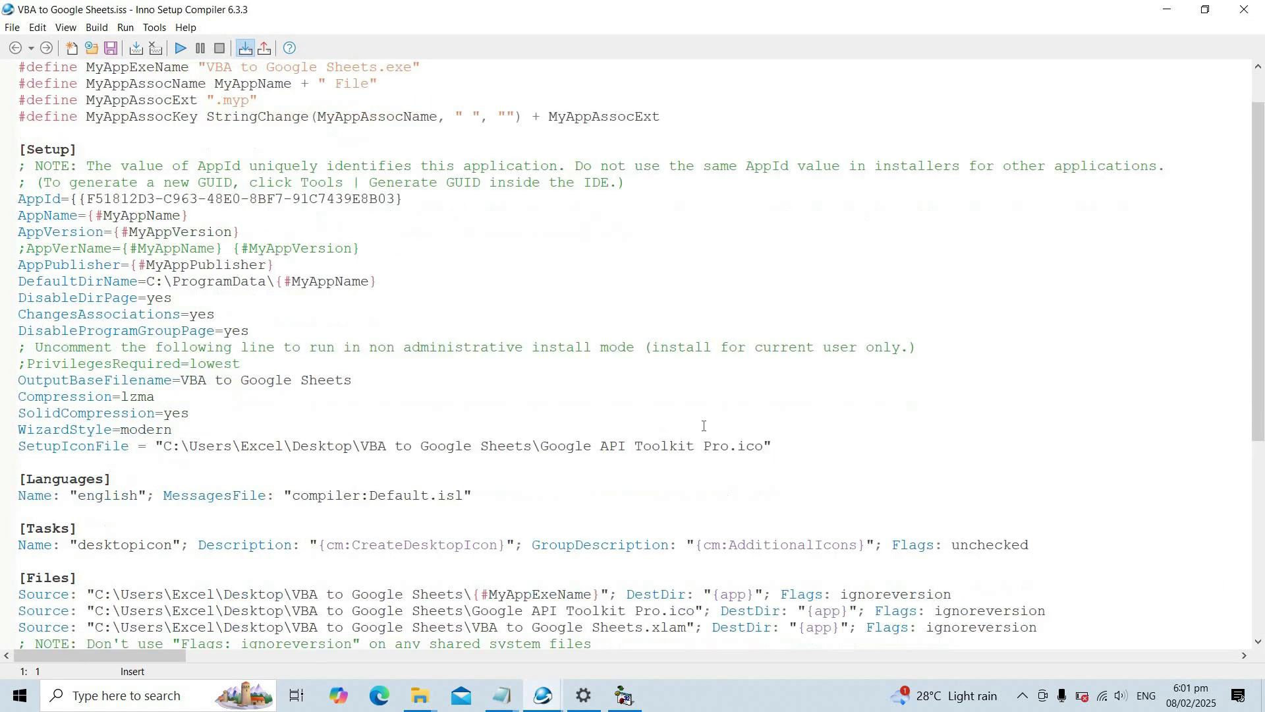
scroll(710, 414, "down", 4)
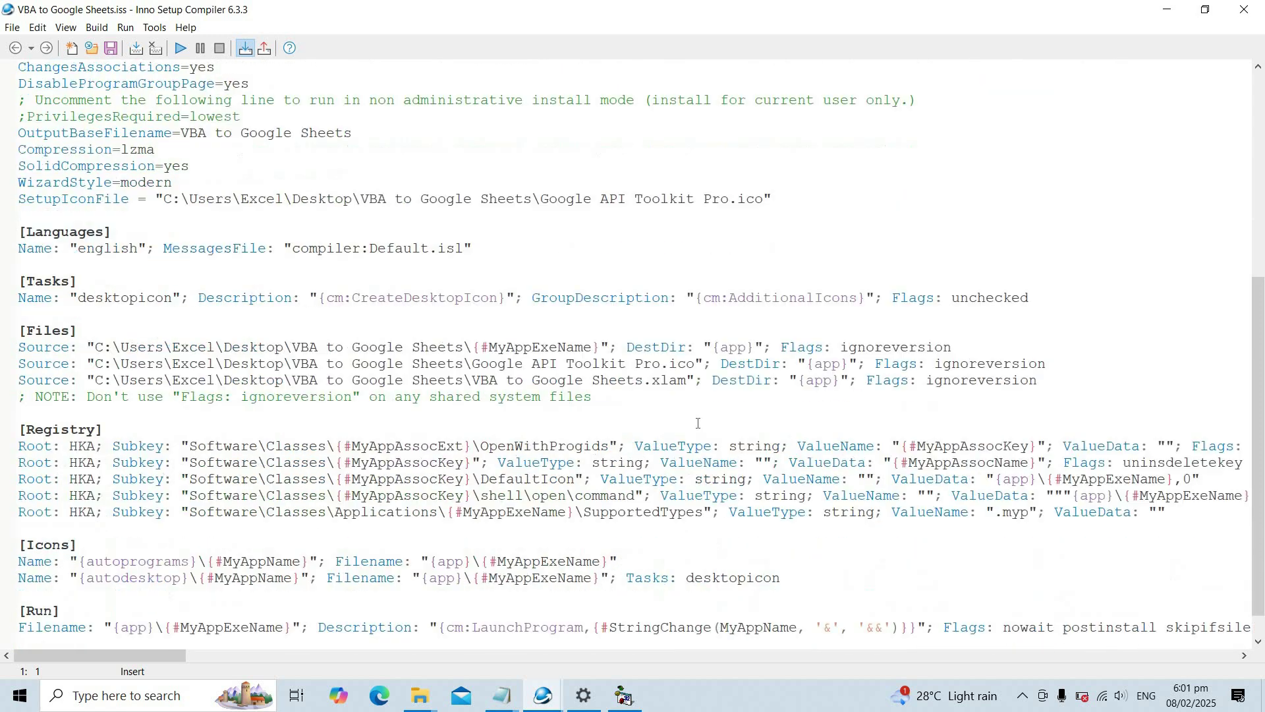
left_click_drag(651, 382, 687, 382)
type("vba")
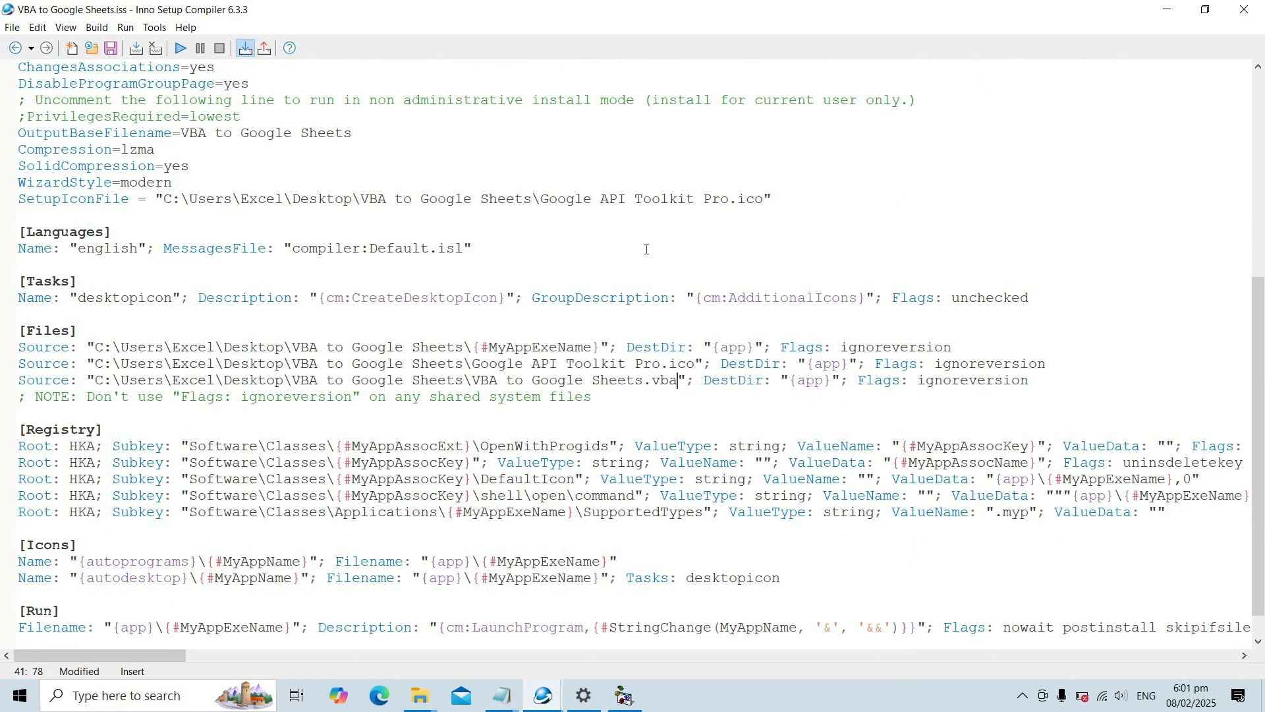
left_click(474, 249)
left_click(180, 48)
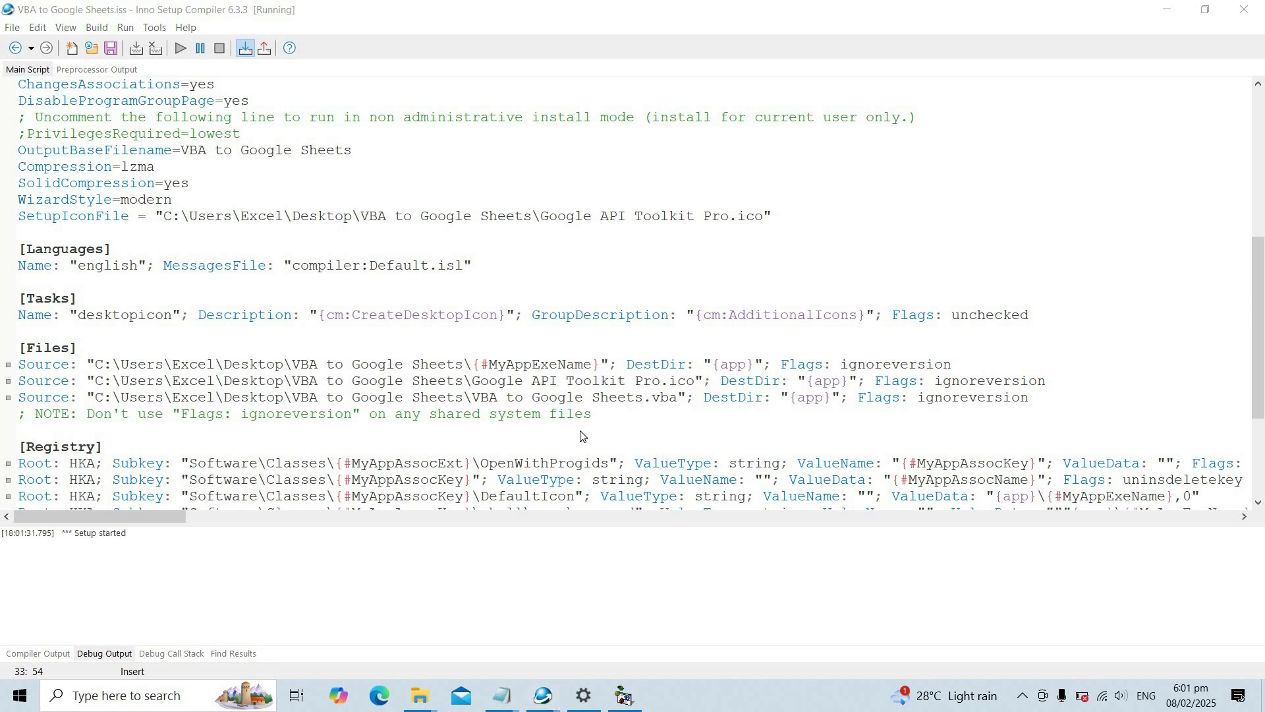
Install VBA to Google Sheets with a desktop shortcut and launch the app at finish.
key("space")
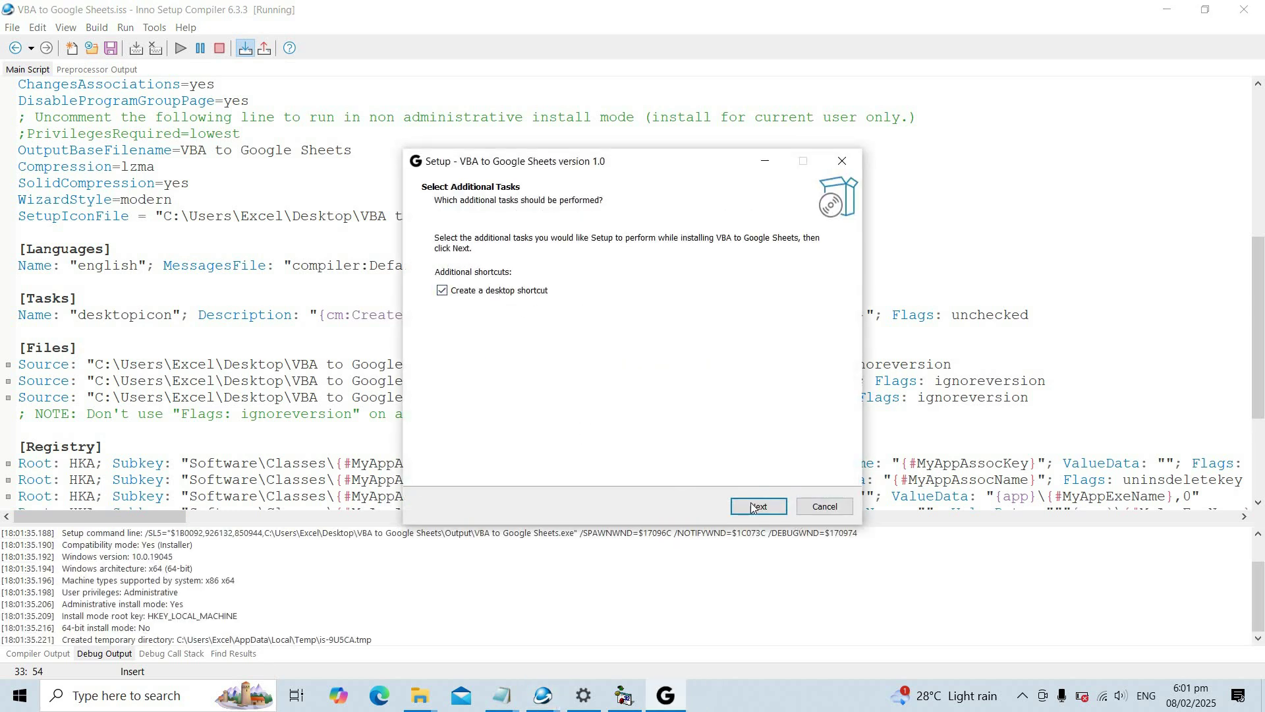
left_click(753, 506)
left_click(752, 504)
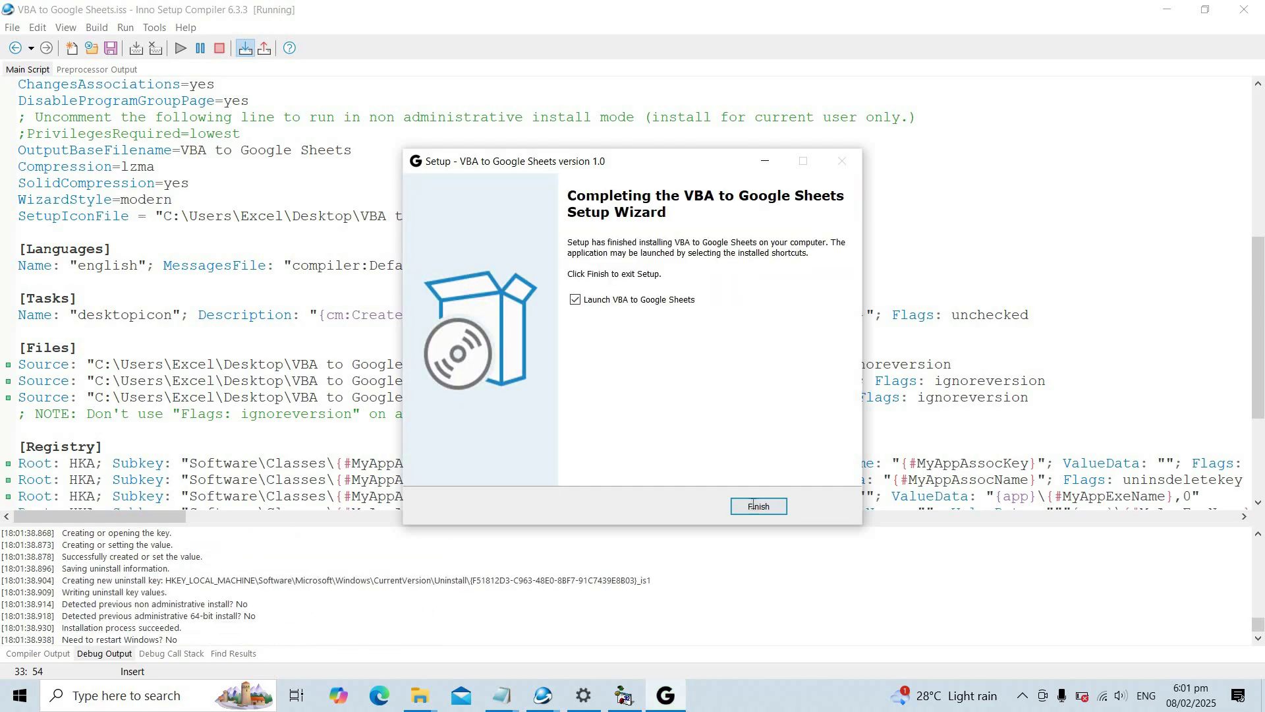
left_click(752, 504)
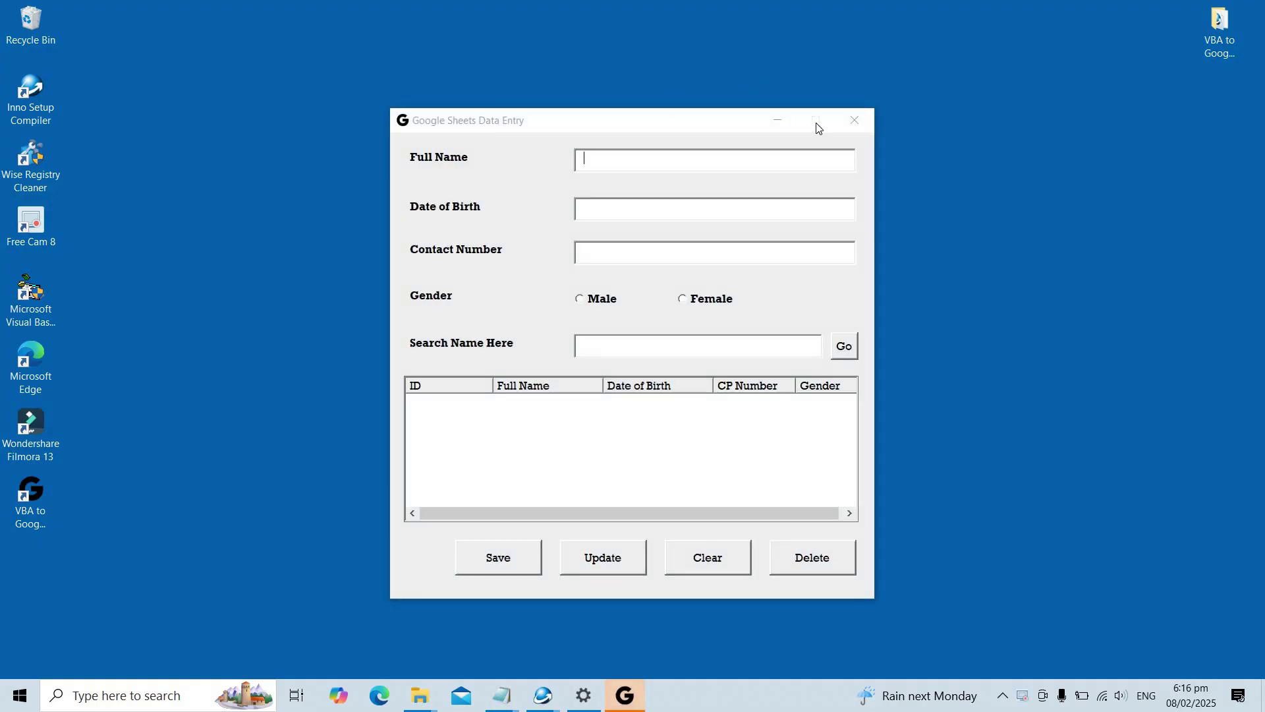
Bring the Google Sheets Data Entry window forward with its three records, then close it.
left_click(820, 128)
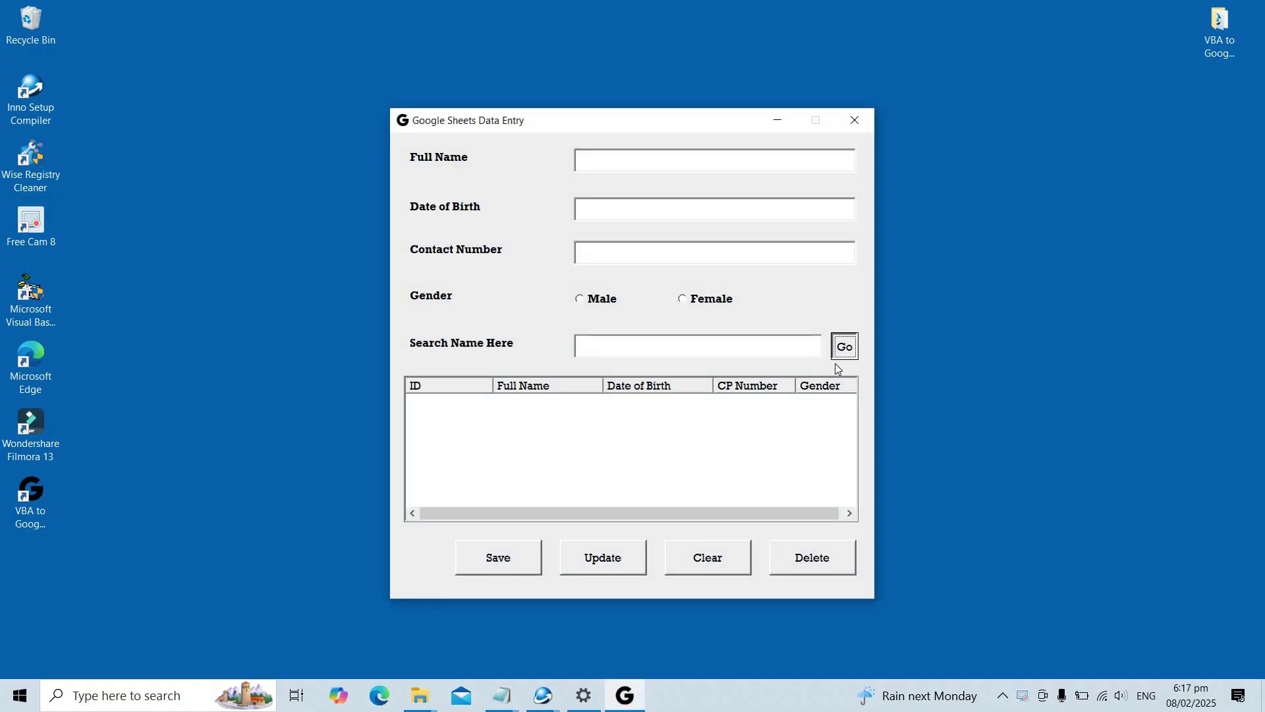
left_click(855, 120)
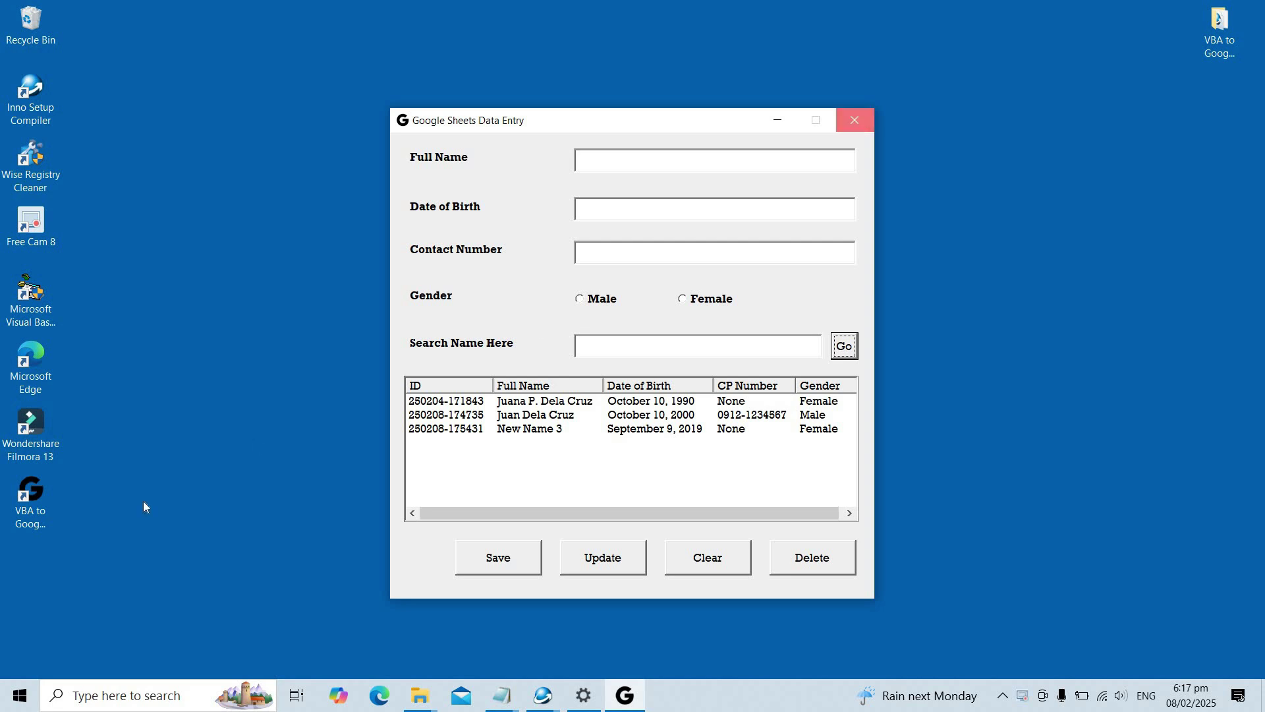
right_click(41, 510)
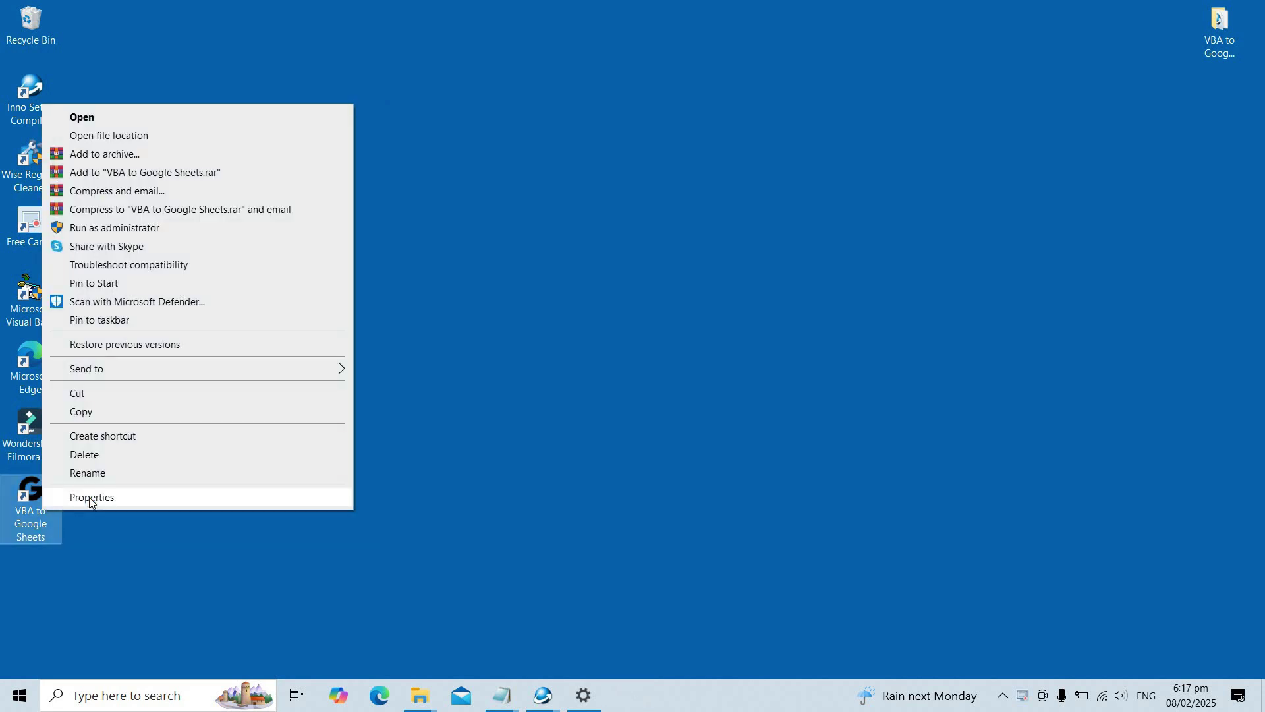
Open the shortcut's file location in ProgramData and view the installed files, including VBA to Google Sheets.vba, as tiles.
left_click(89, 497)
left_click(513, 433)
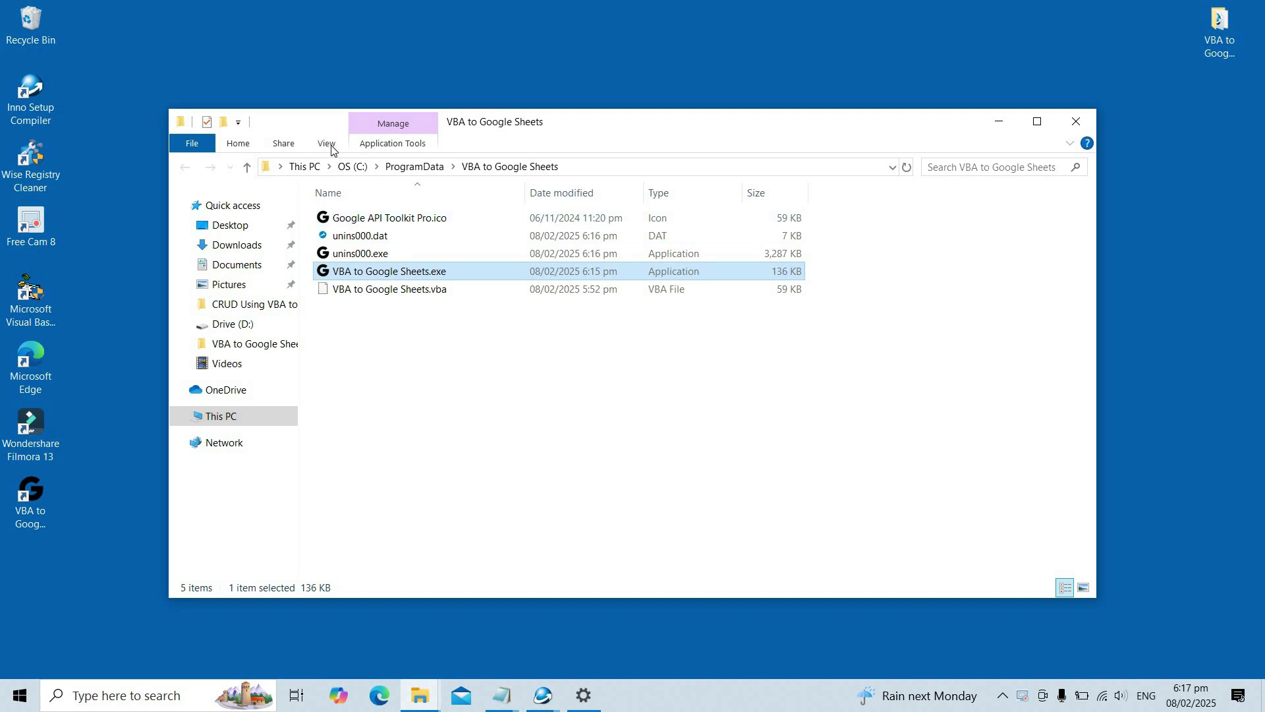
left_click(327, 144)
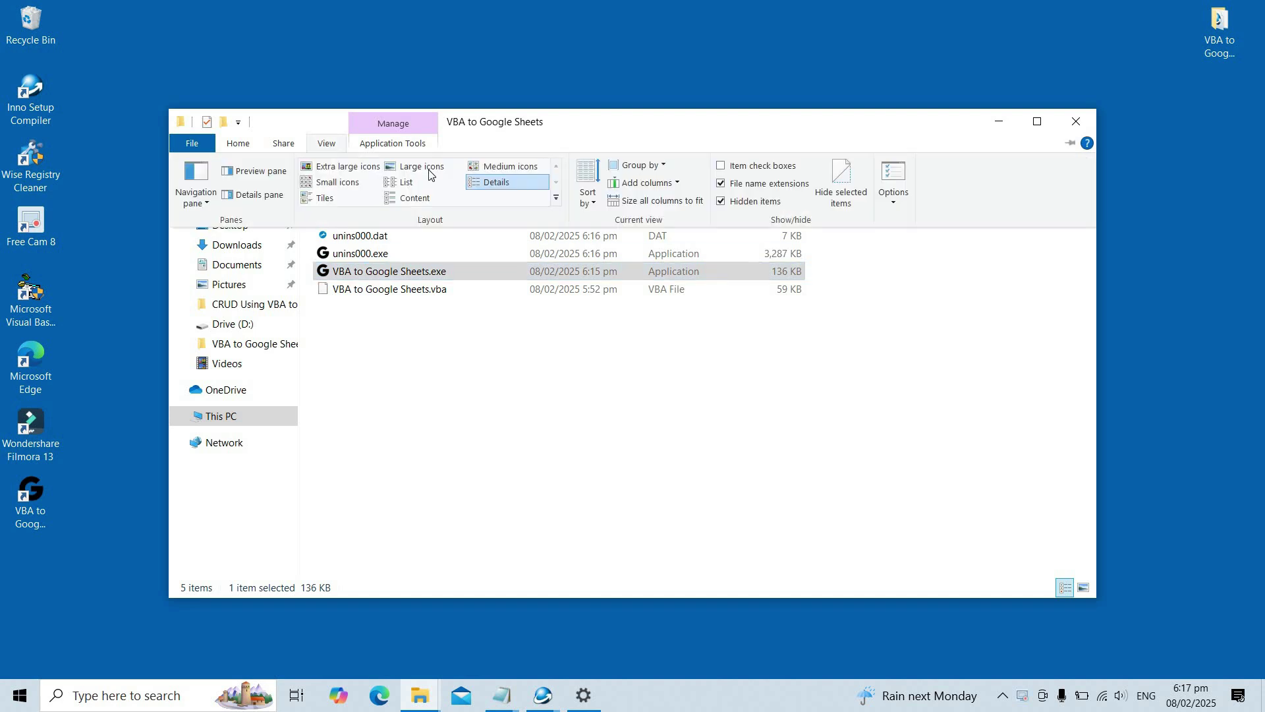
left_click(309, 200)
left_click(491, 398)
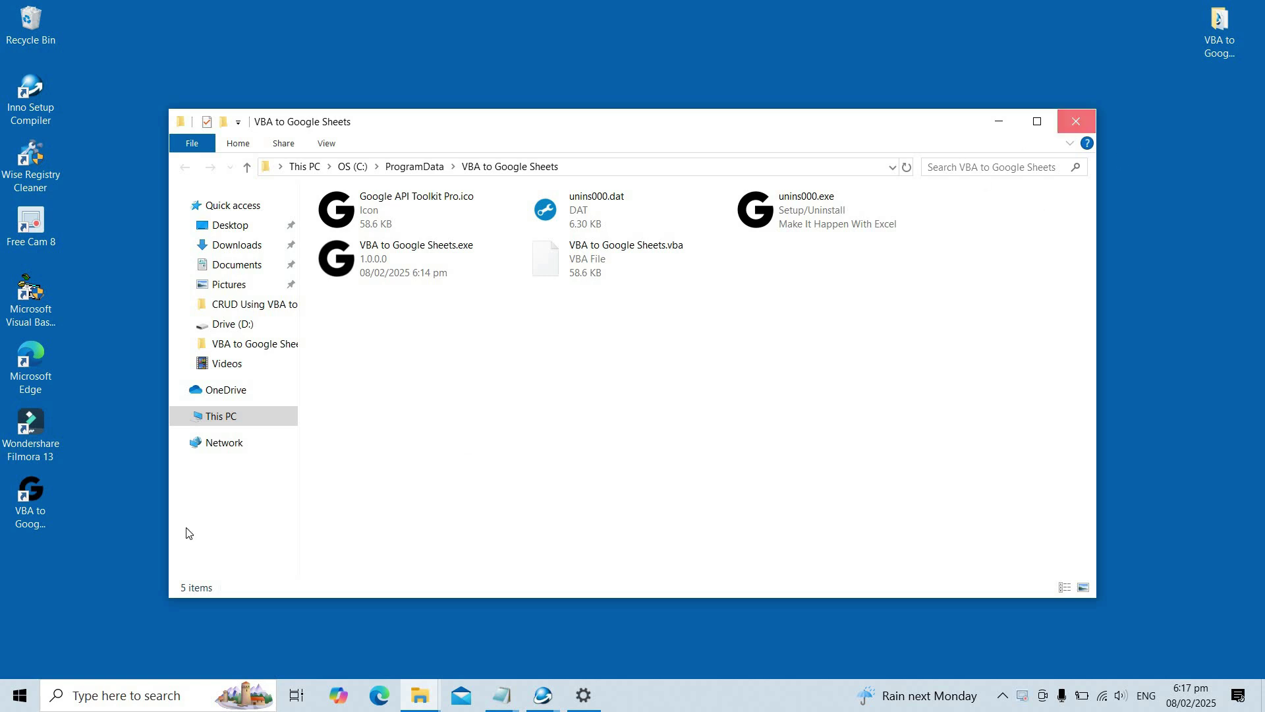
Close the installed-files folder and shortcut Properties, then select the VBA to Google Sheets desktop shortcut.
left_click(1075, 122)
left_click(791, 145)
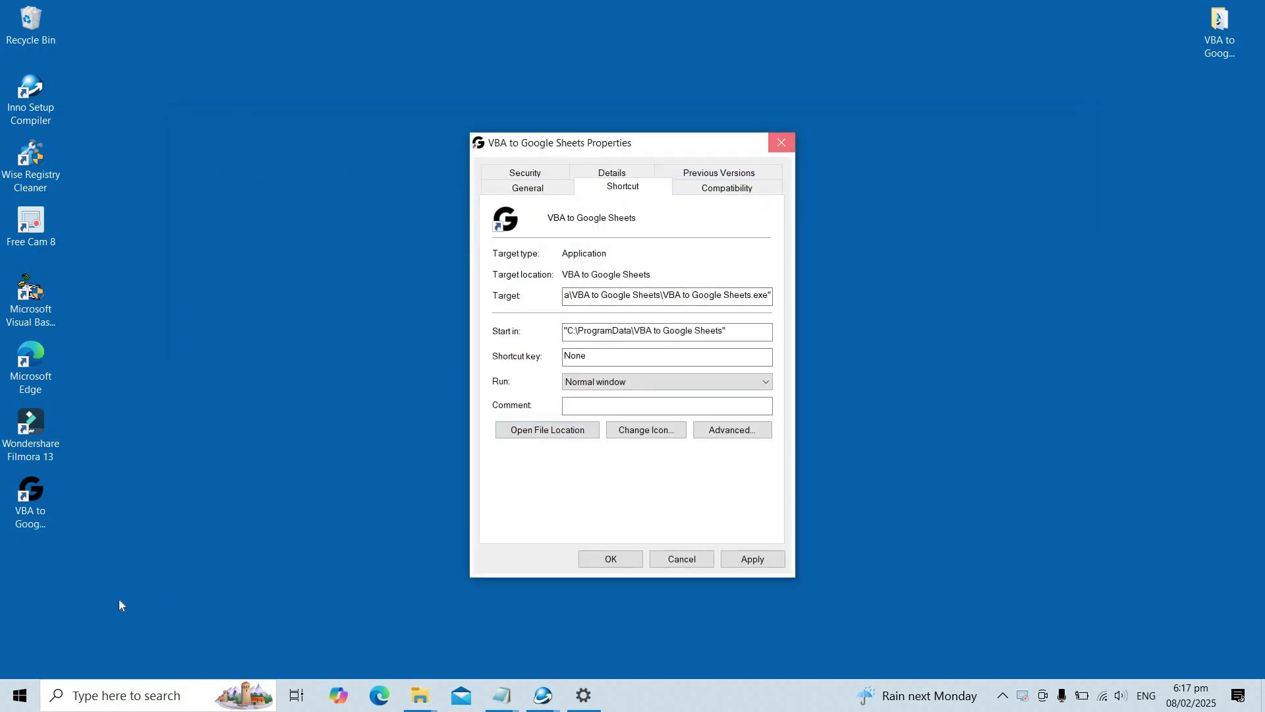
left_click(33, 521)
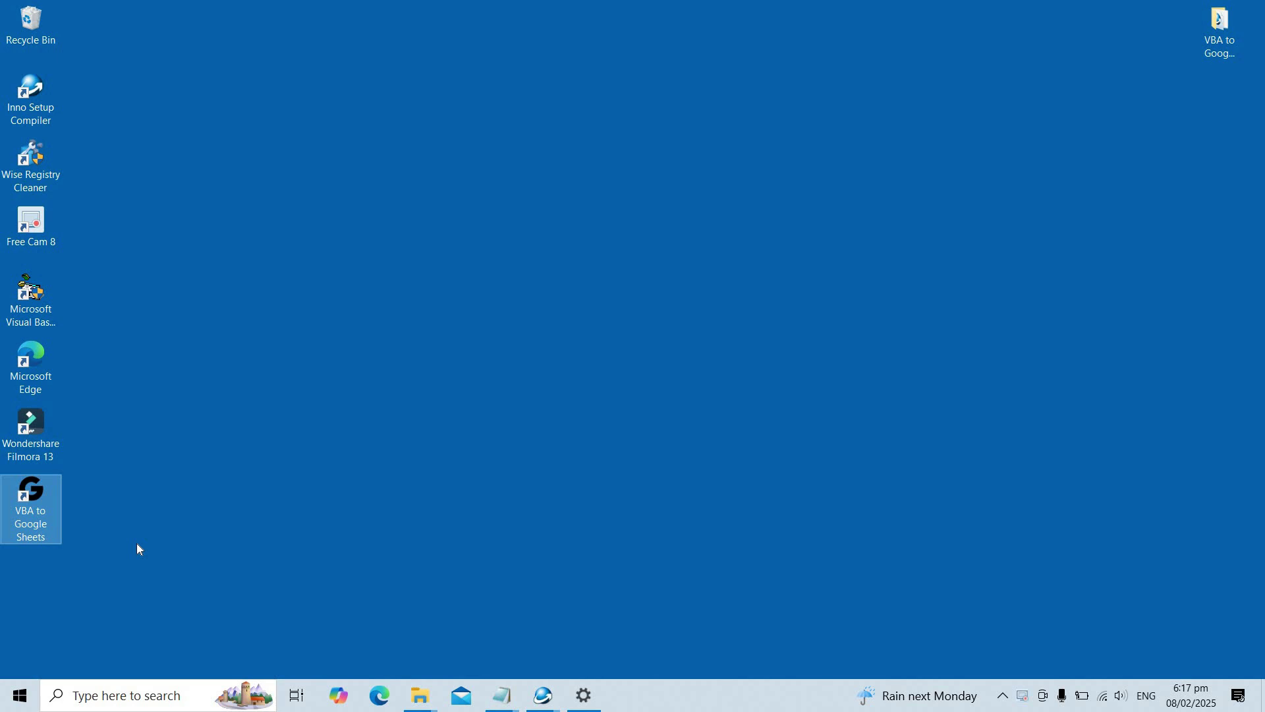